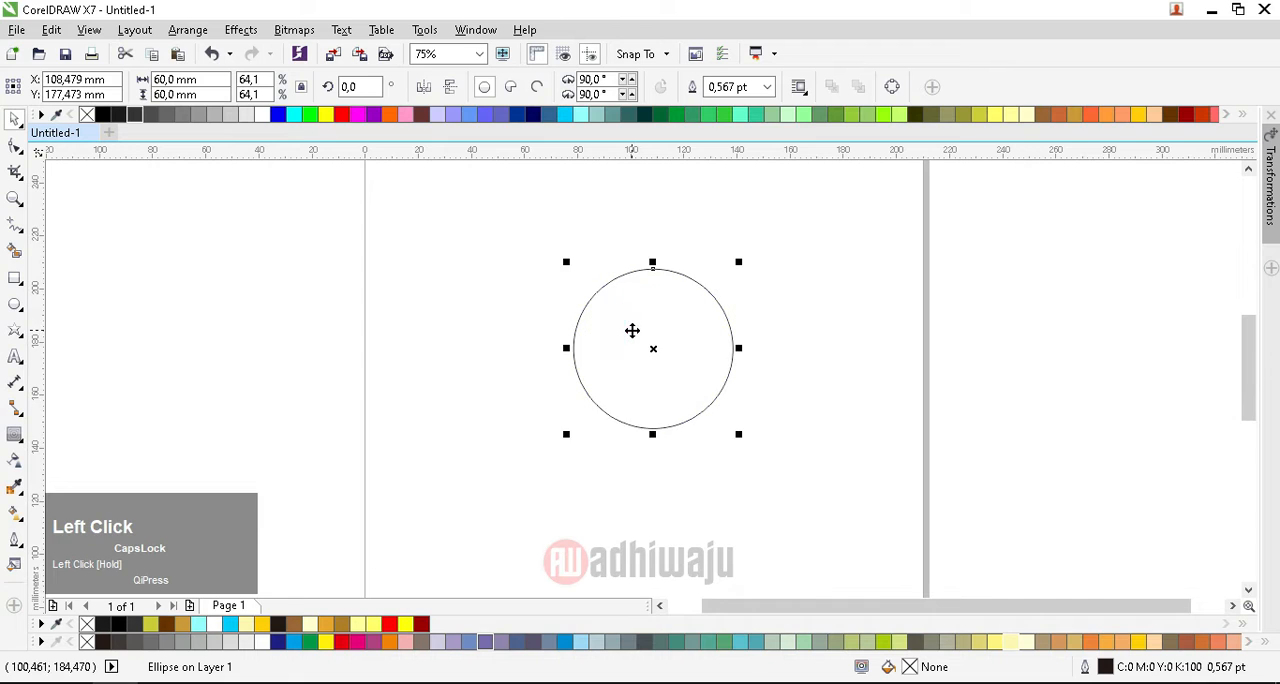
Step: Center the 60 mm circle on the page and add a concentric 30 mm copy inside it
key("p")
left_click_drag(729, 339, 711, 357)
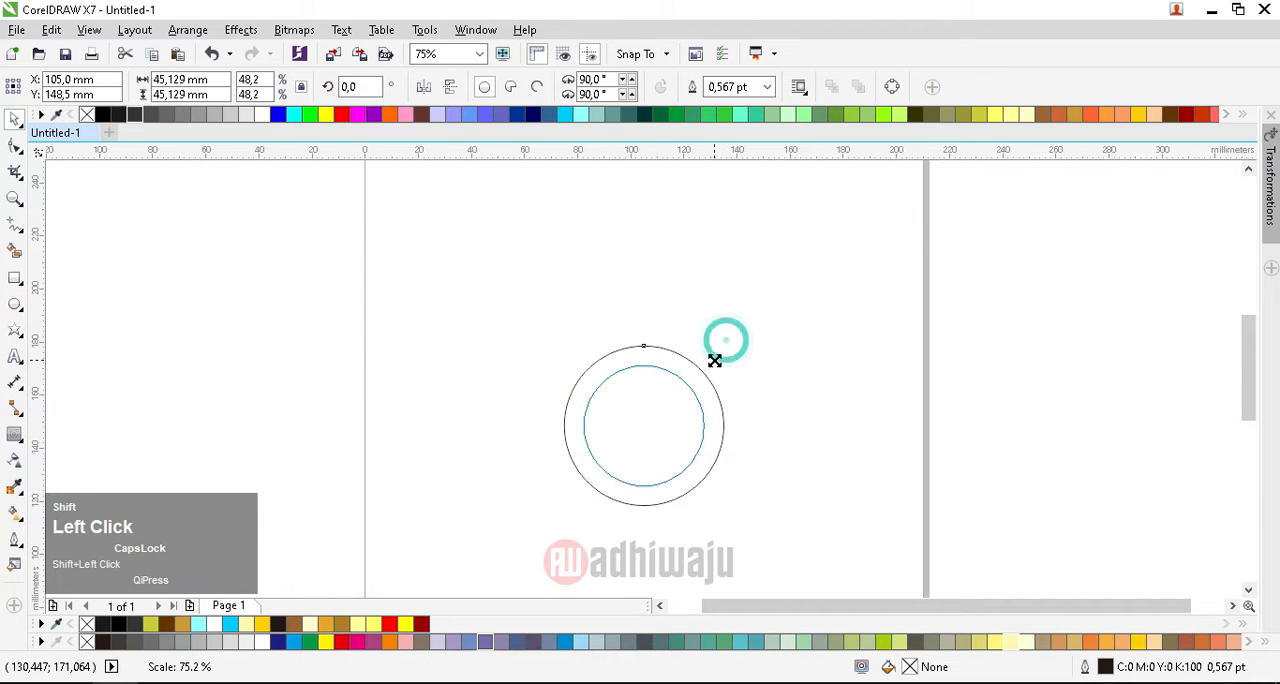
right_click(711, 357)
left_click(210, 80)
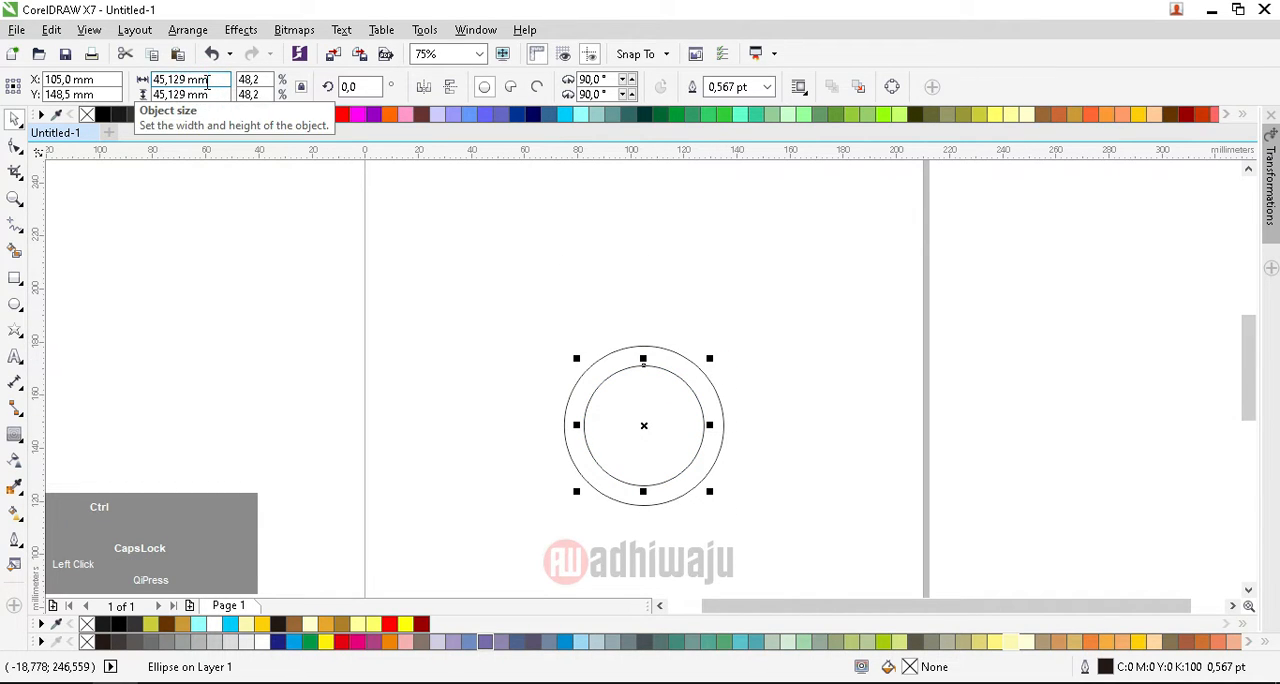
key("ctrl+a")
type("30")
key("Return")
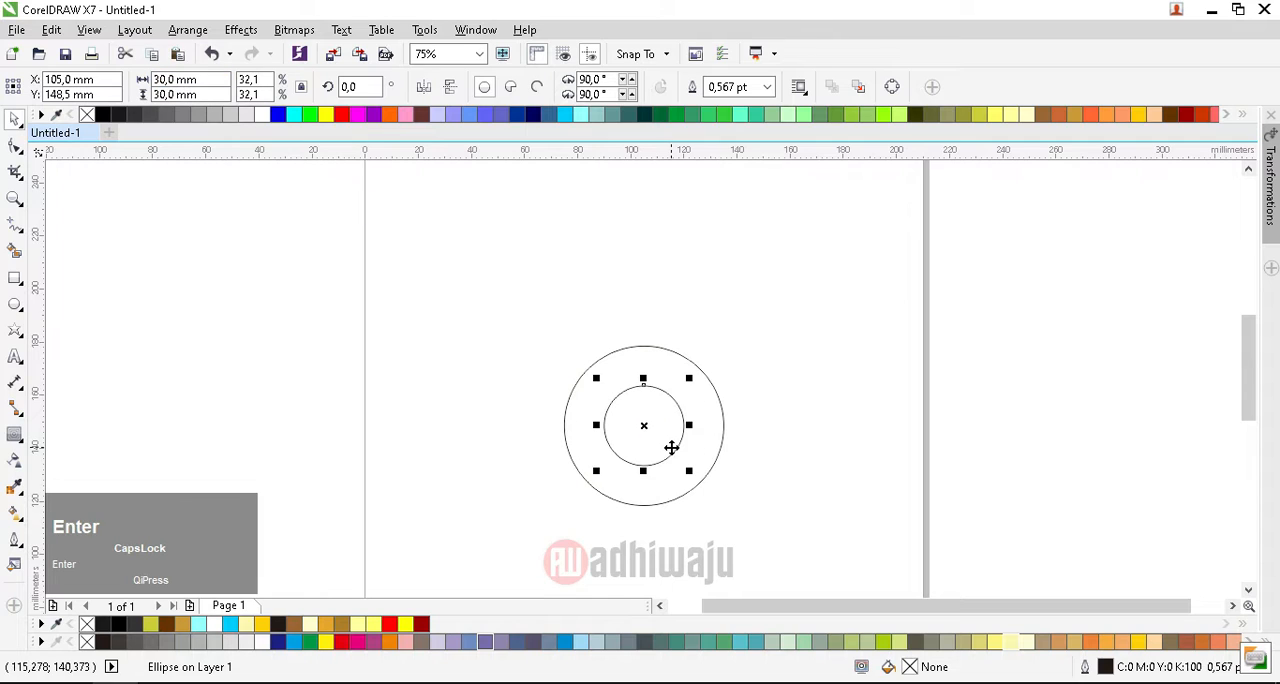
Step: Align the 30 mm circle with the bottom edge of the large circle
scroll(661, 443, "up", 2)
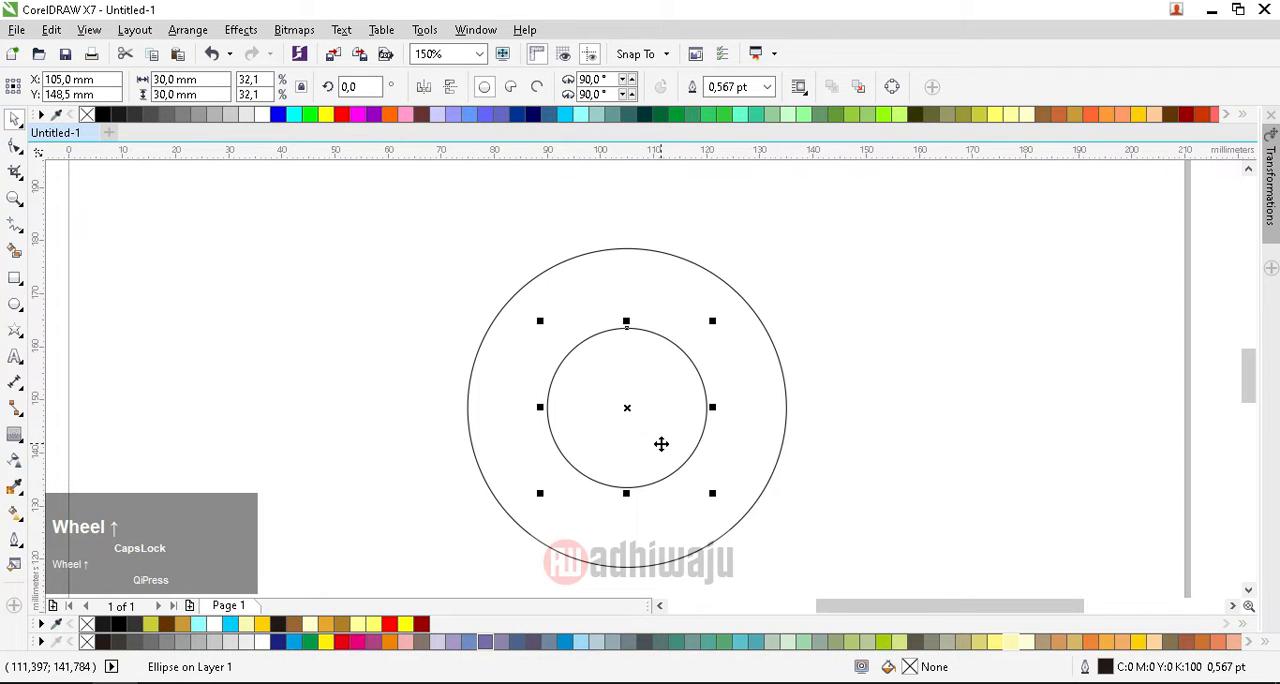
left_click(741, 443, "shift")
key("b")
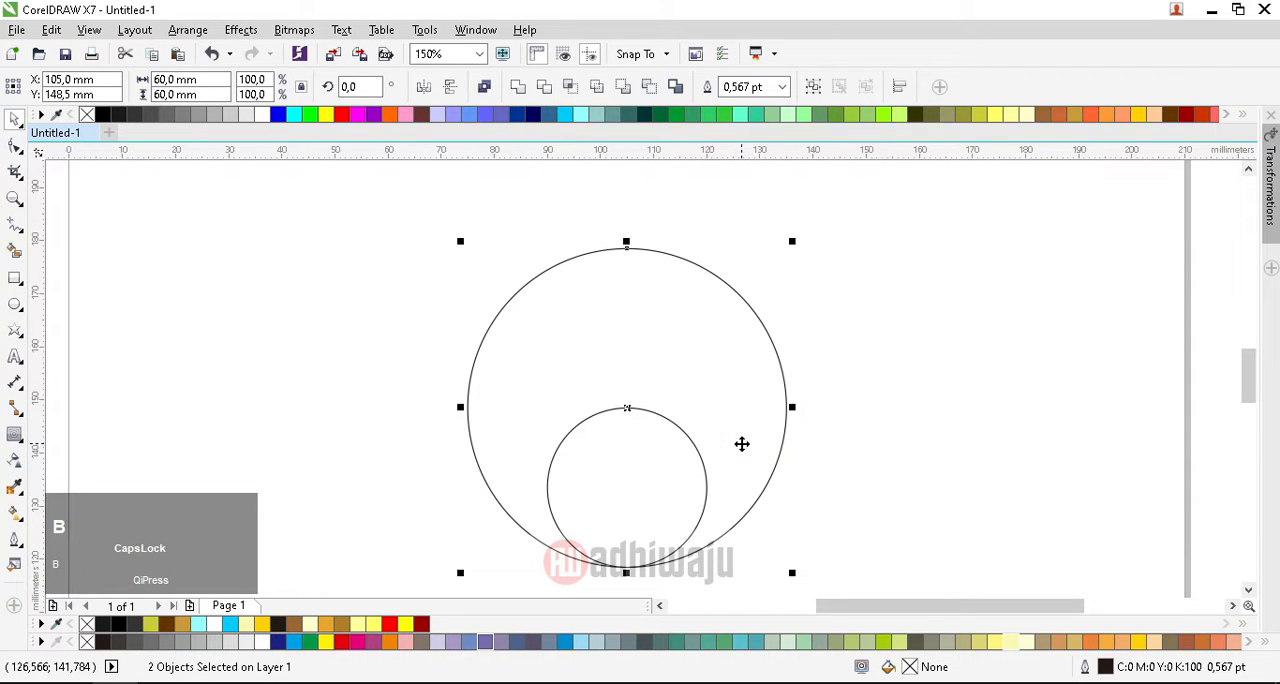
left_click(300, 323)
Step: Convert the large circle to a pie and reshape it to a lower-left quarter from 180° to 270°
left_click(600, 353)
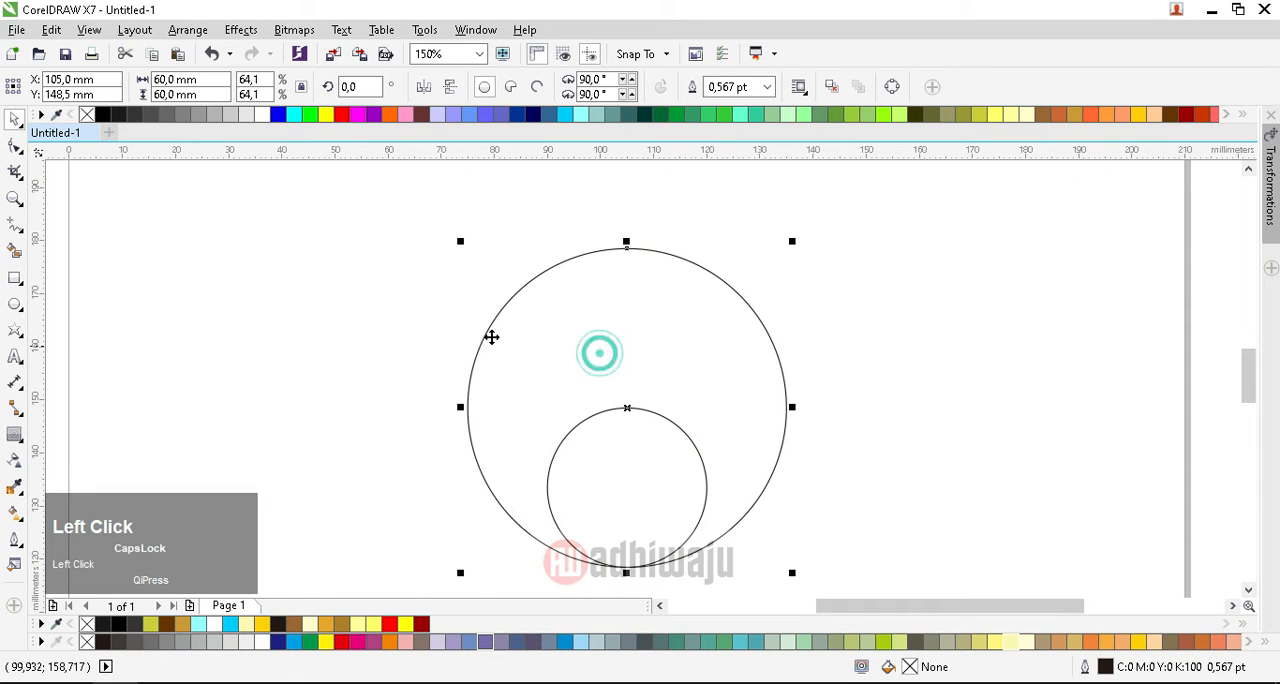
left_click(510, 90)
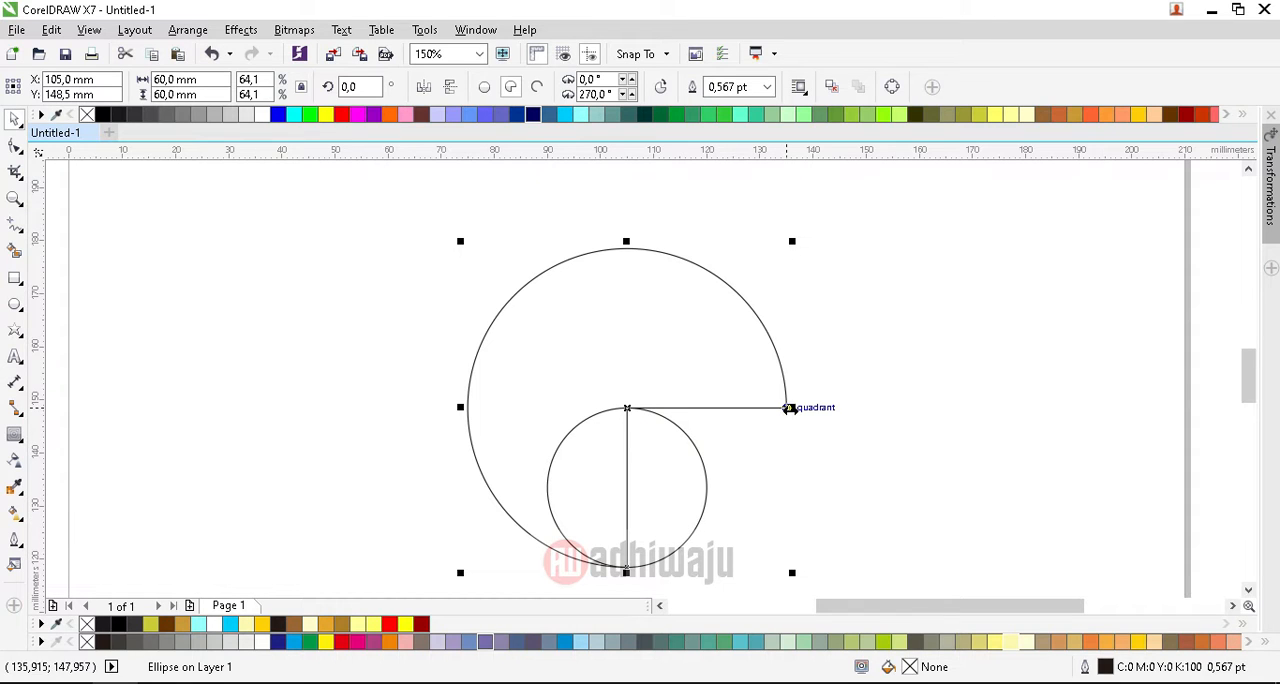
left_click(14, 145)
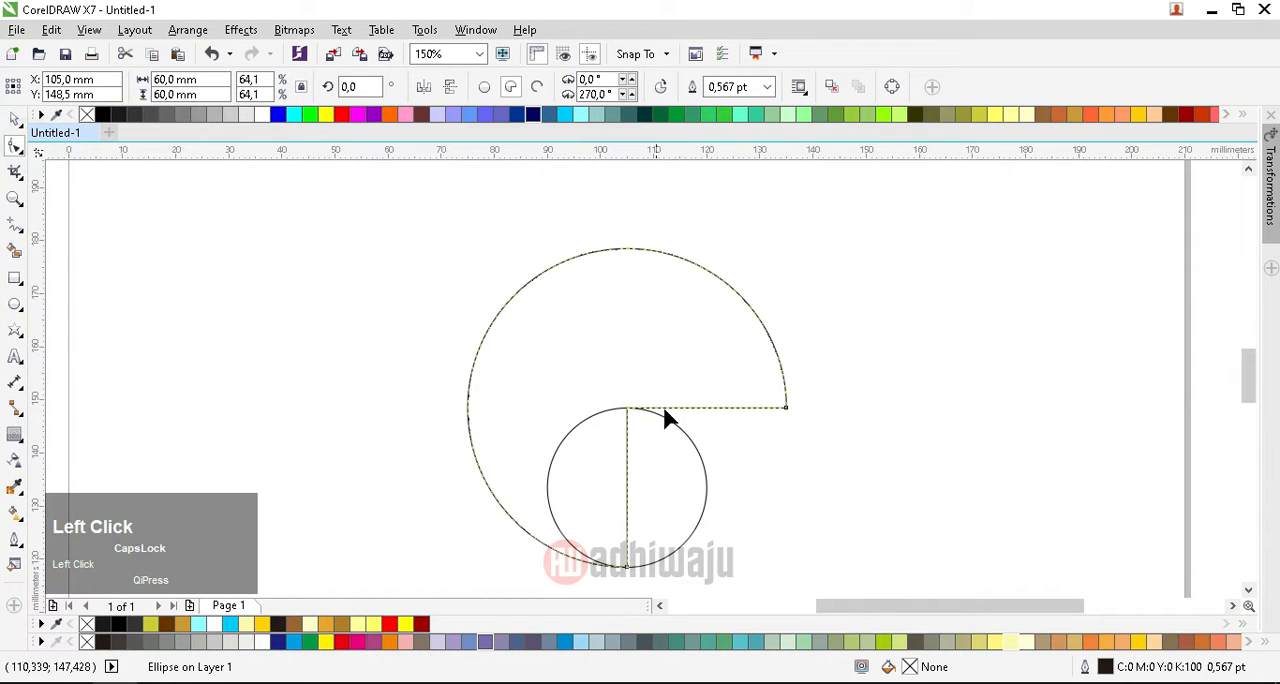
left_click_drag(791, 414, 609, 410)
scroll(644, 421, "up", 2)
left_click(14, 120)
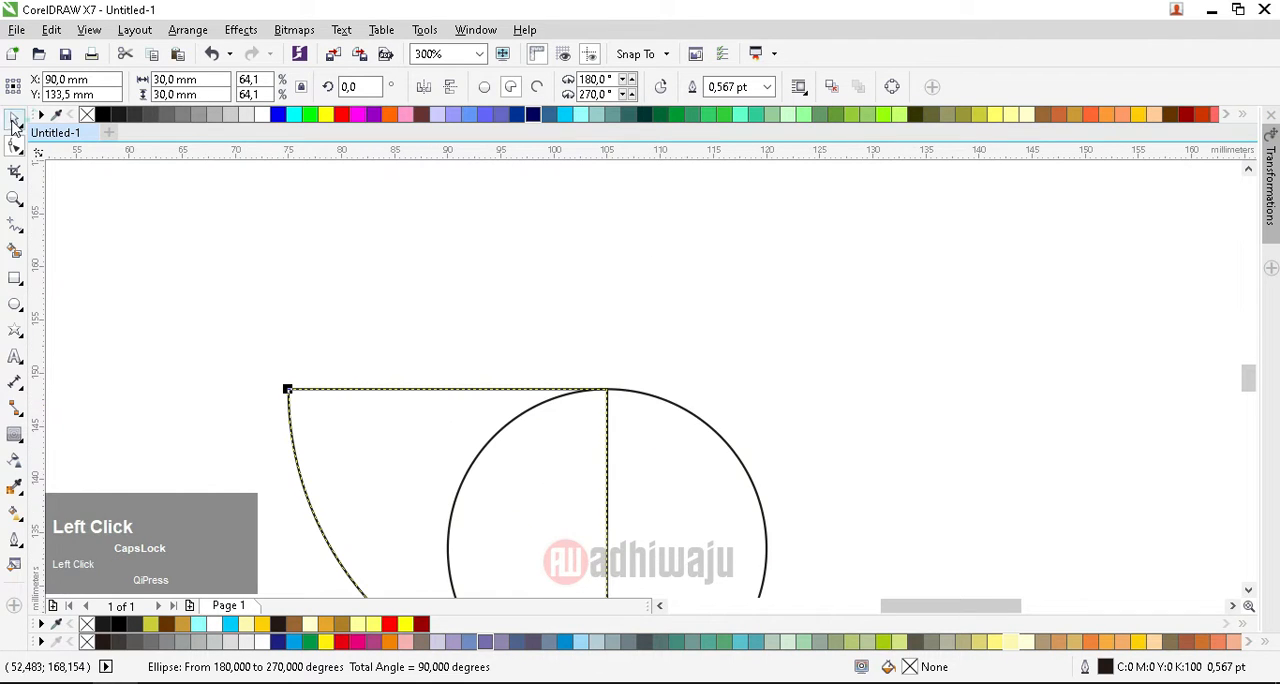
Step: Trim the quarter pie with the small circle, keeping the circle in place
scroll(669, 409, "down", 1)
scroll(657, 398, "up", 1)
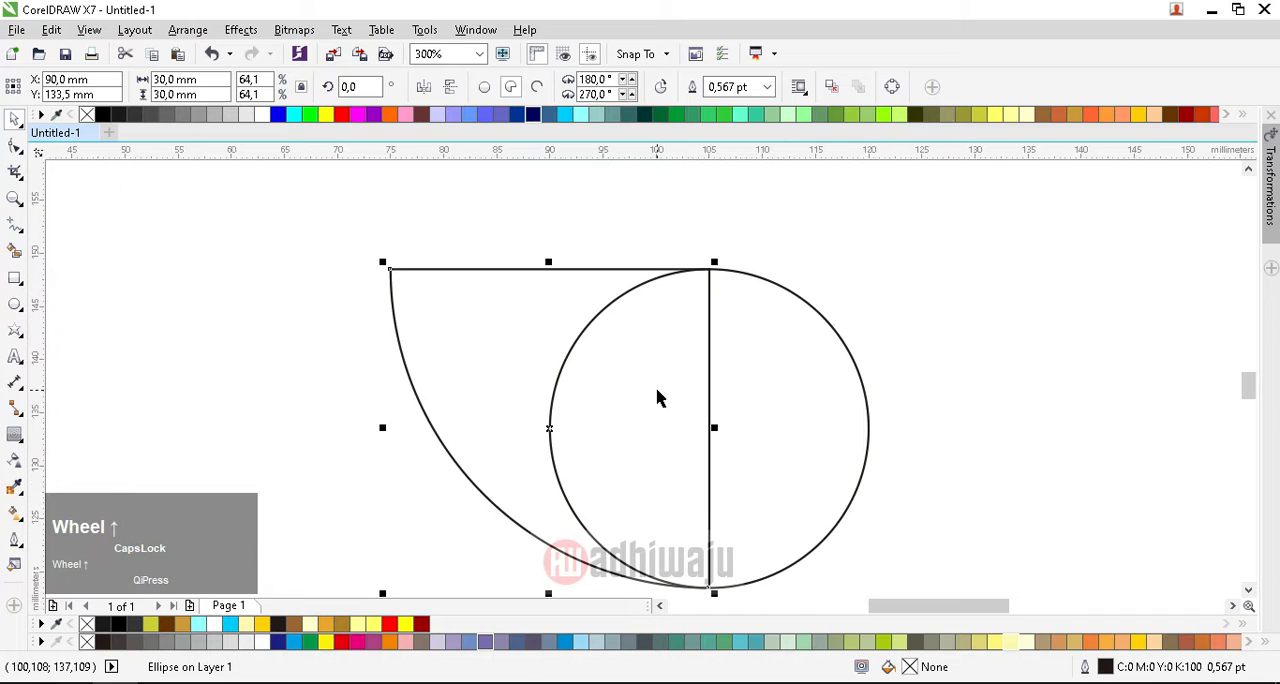
left_click(768, 355)
left_click(499, 326, "shift")
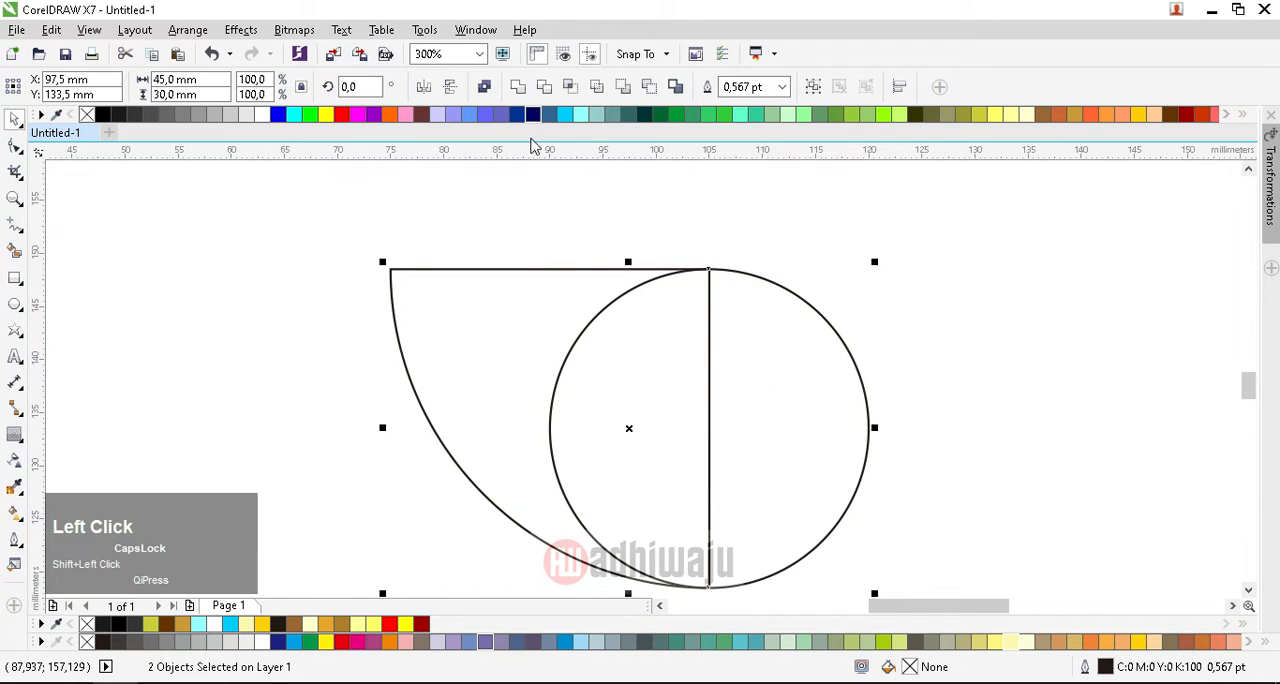
left_click(543, 87)
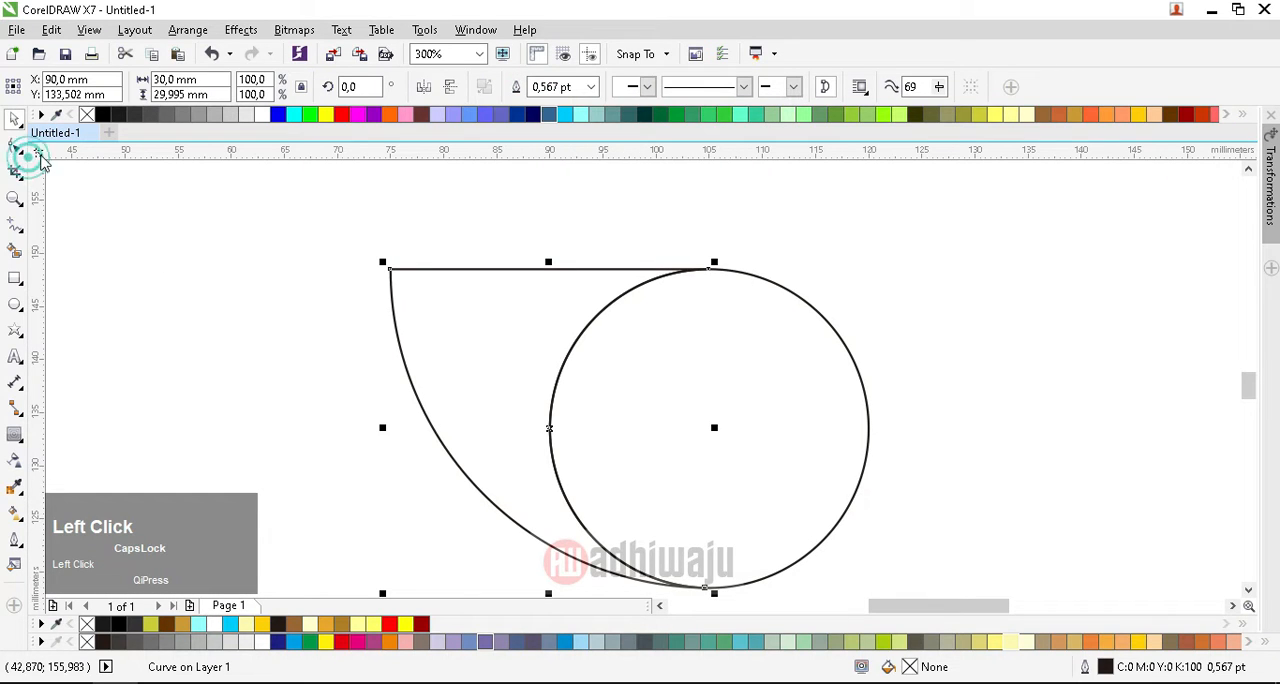
Step: Move the trimmed shape's upper-right node left to about X 90 mm, then delete that node
left_click(15, 146)
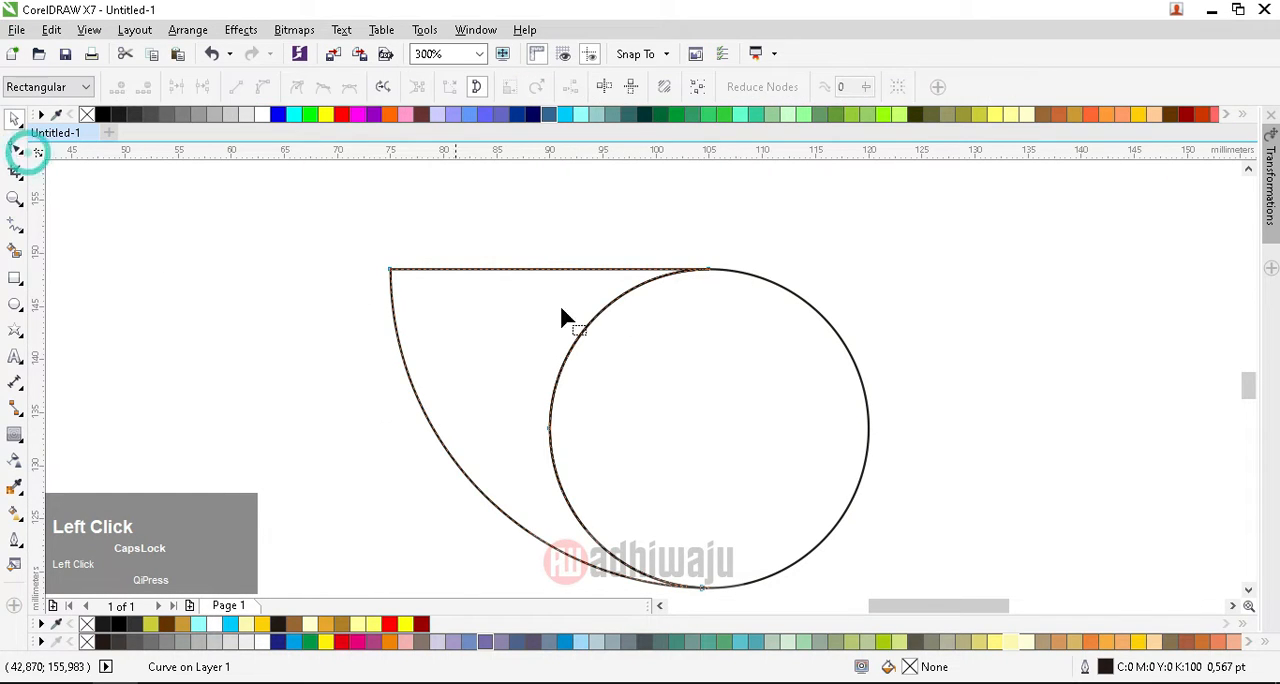
left_click(707, 270)
left_click_drag(708, 272, 543, 284)
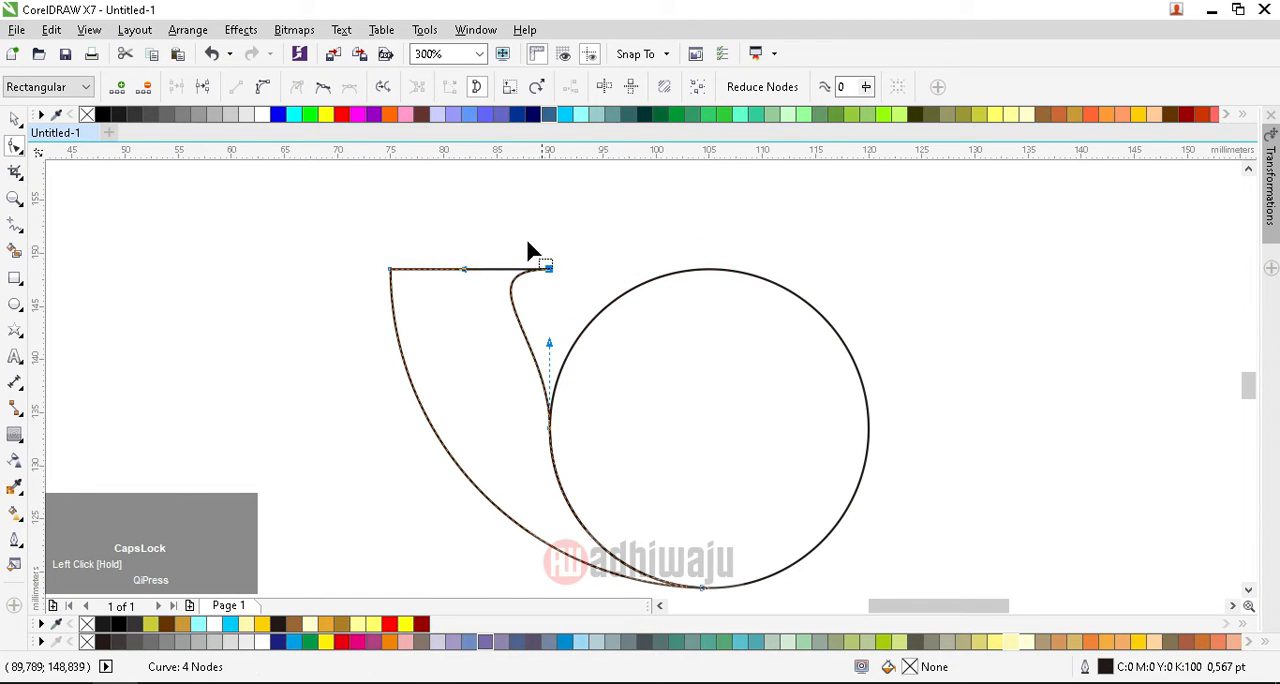
scroll(512, 257, "up", 2)
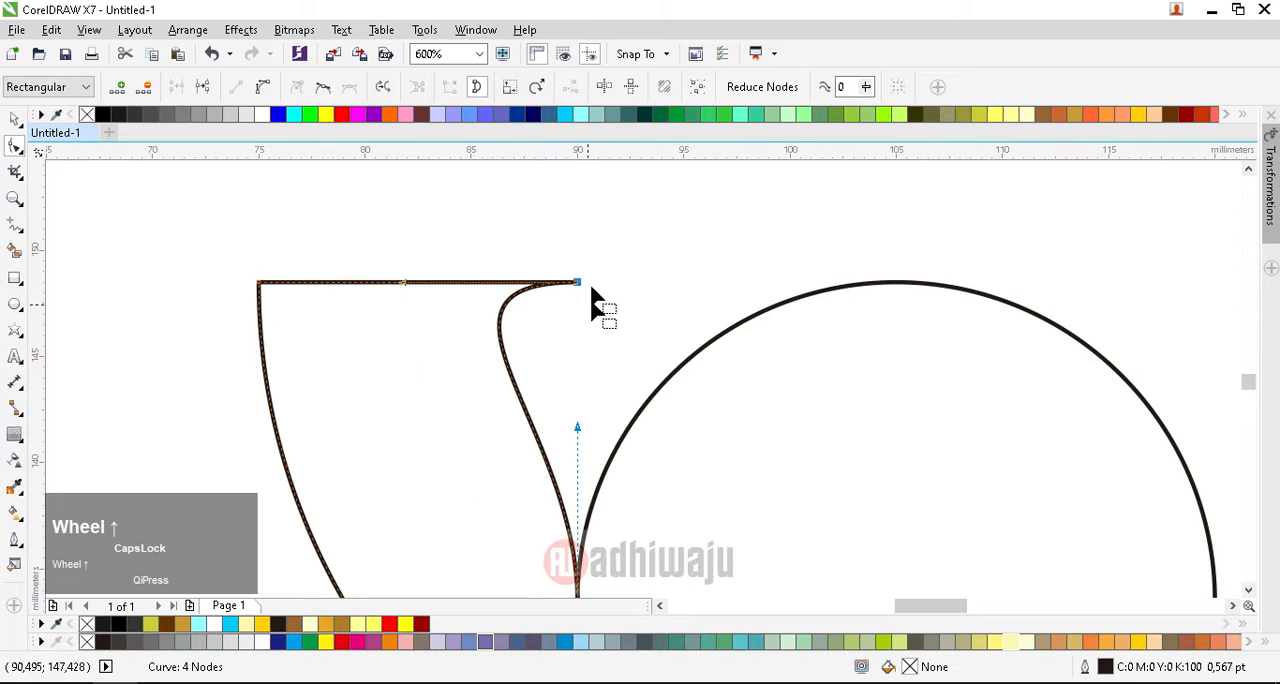
left_click(579, 285)
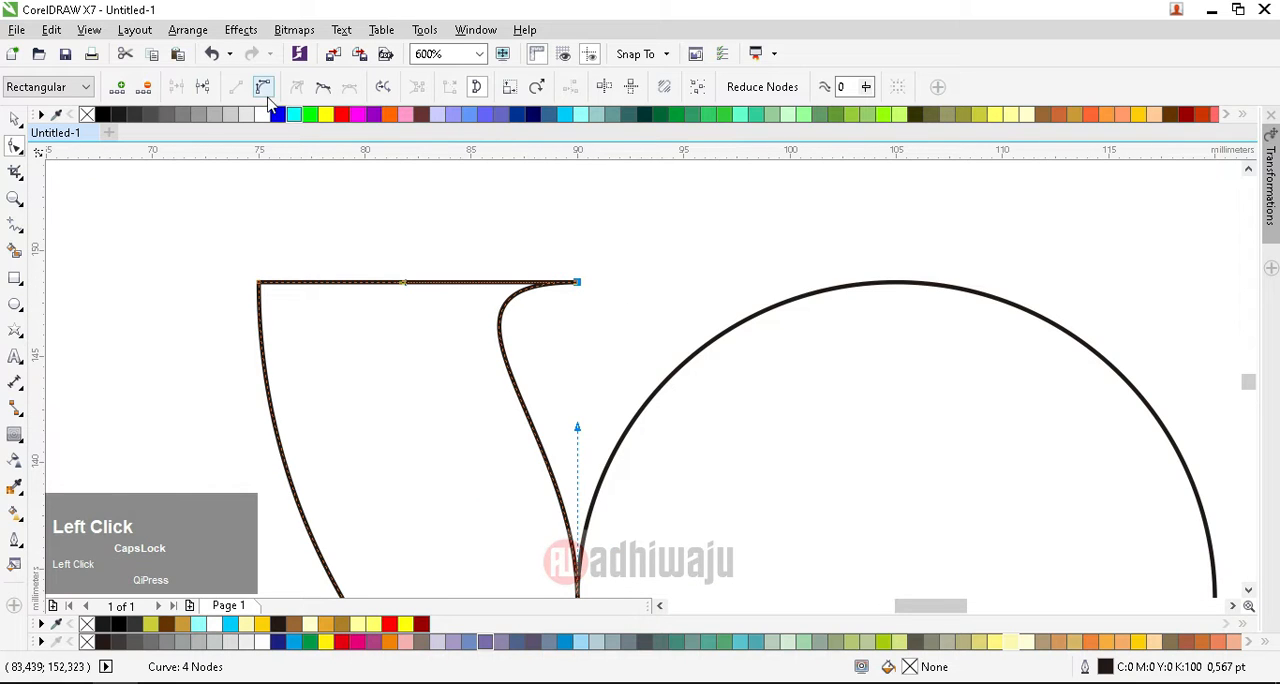
left_click(145, 88)
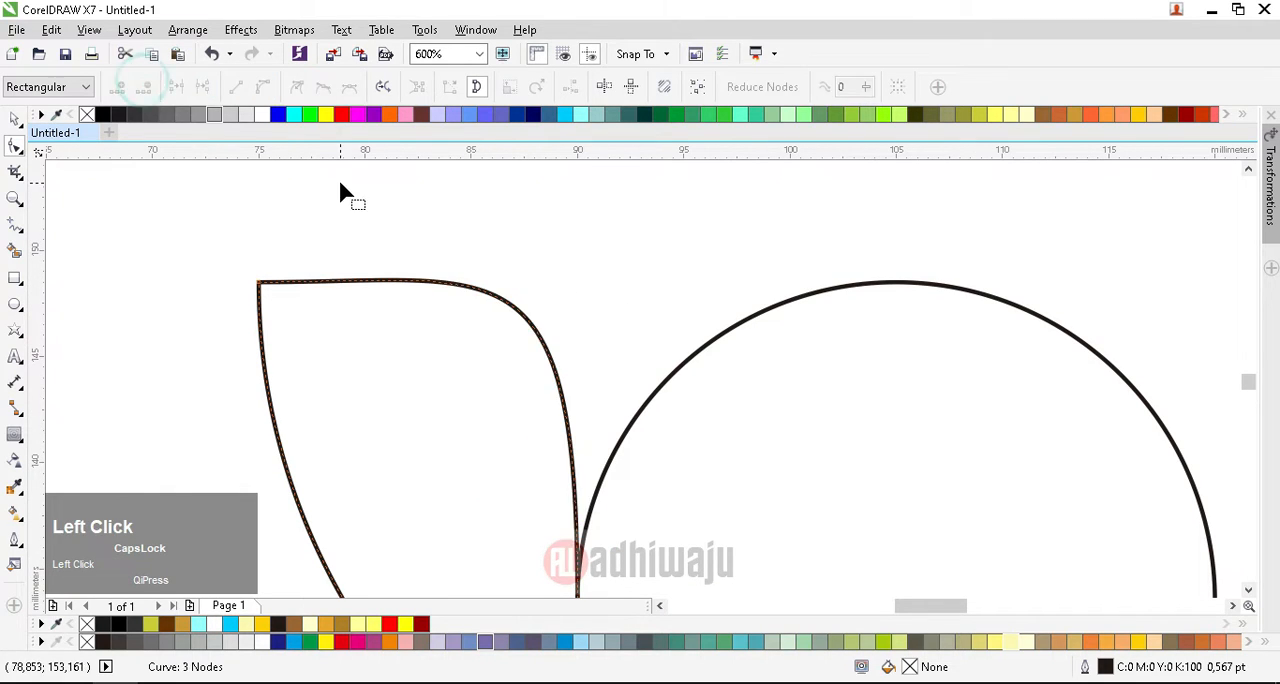
Step: Adjust the curve handles of the leaf's upper edge so it slopes down from the tip and bends toward the circle
left_click(258, 284)
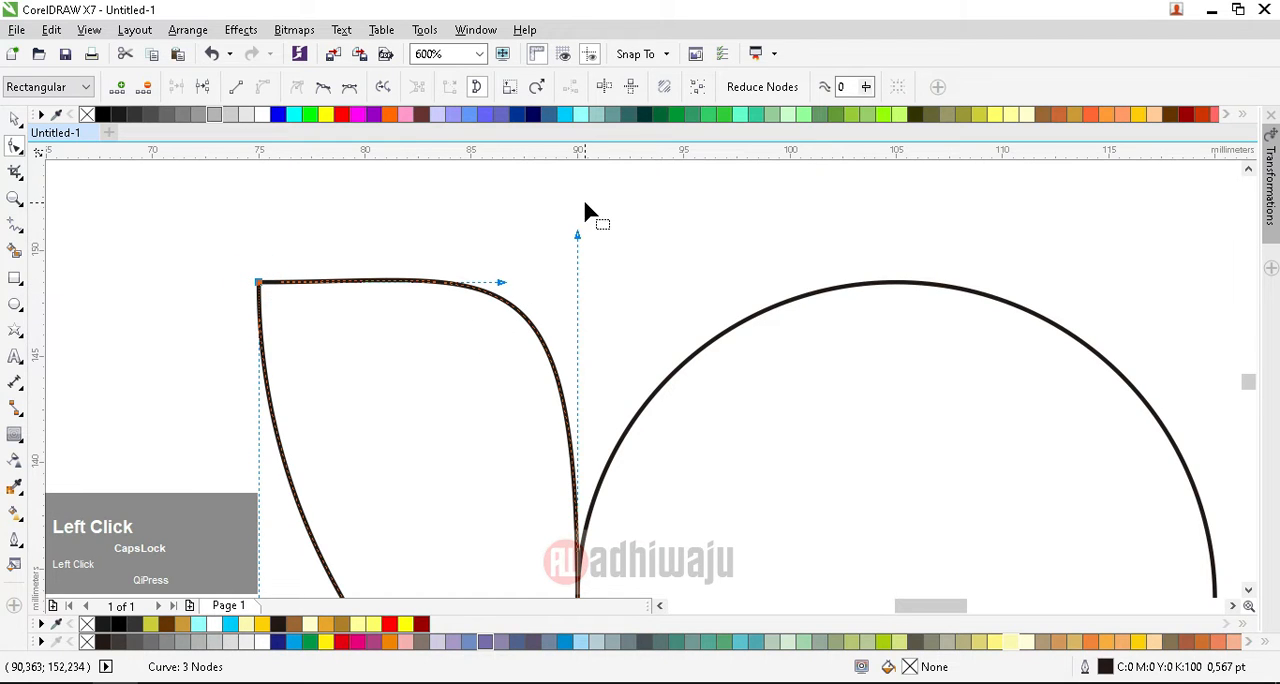
scroll(586, 230, "down", 1)
scroll(573, 276, "up", 1)
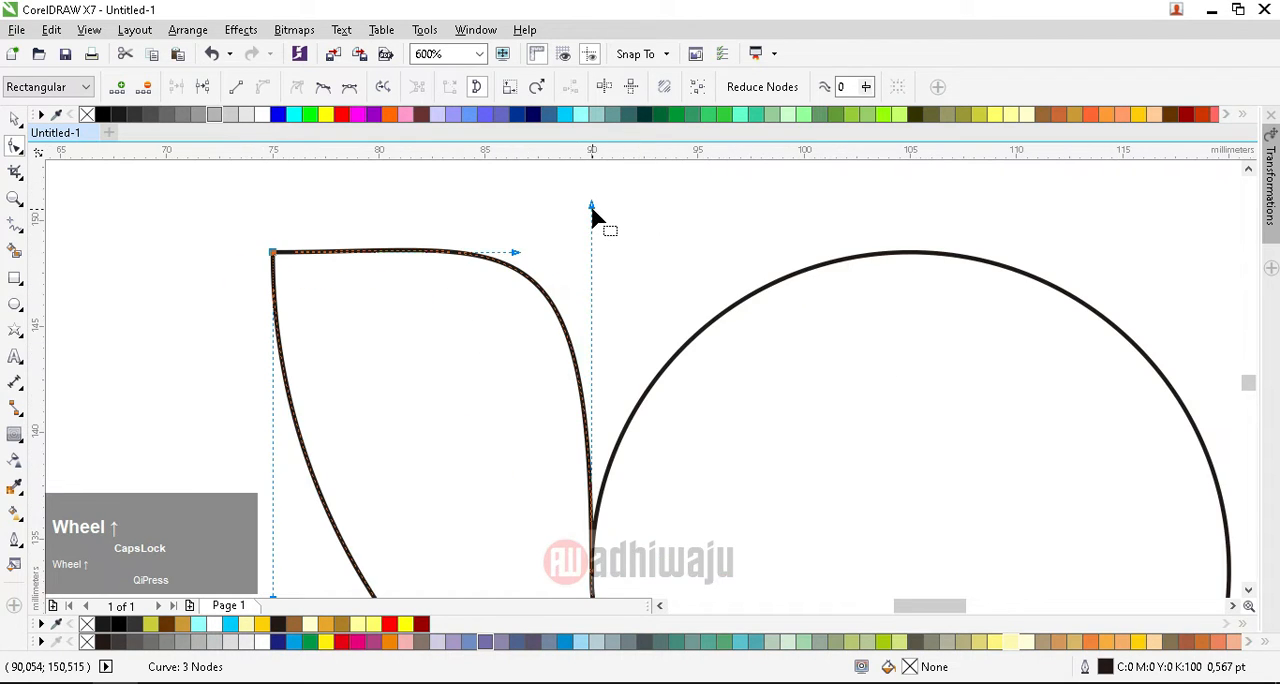
left_click_drag(591, 207, 601, 377)
left_click_drag(515, 253, 620, 332)
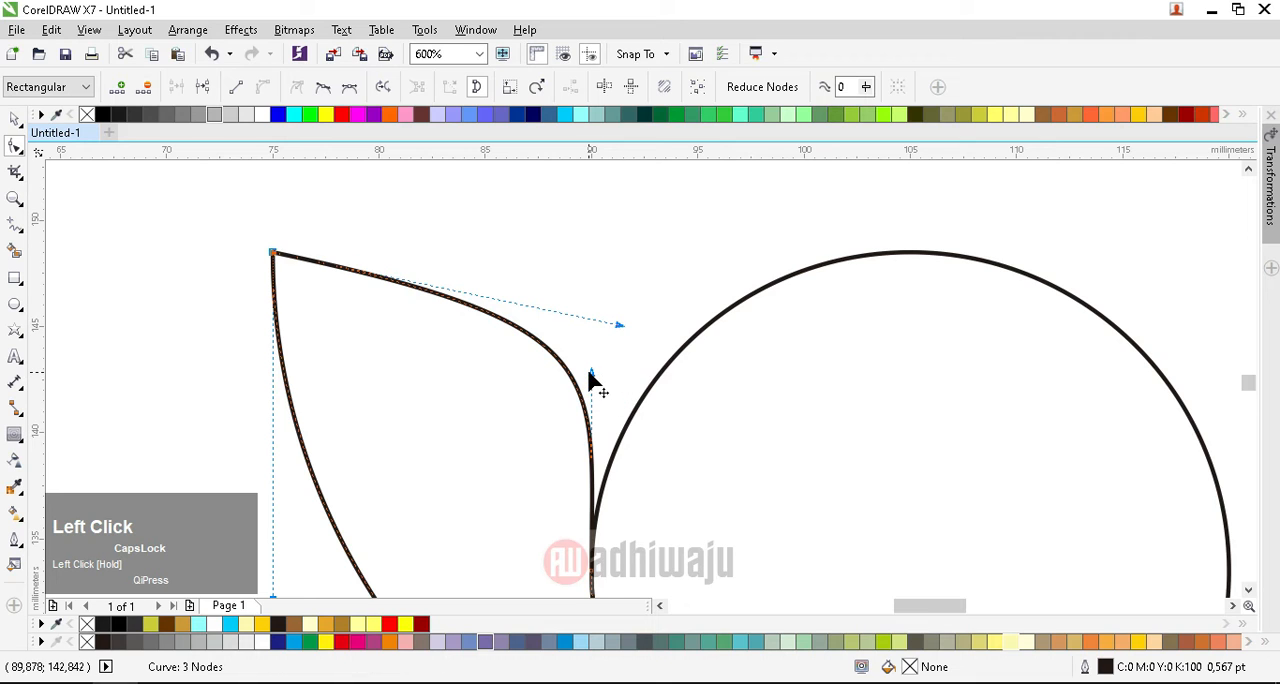
left_click_drag(591, 373, 587, 394)
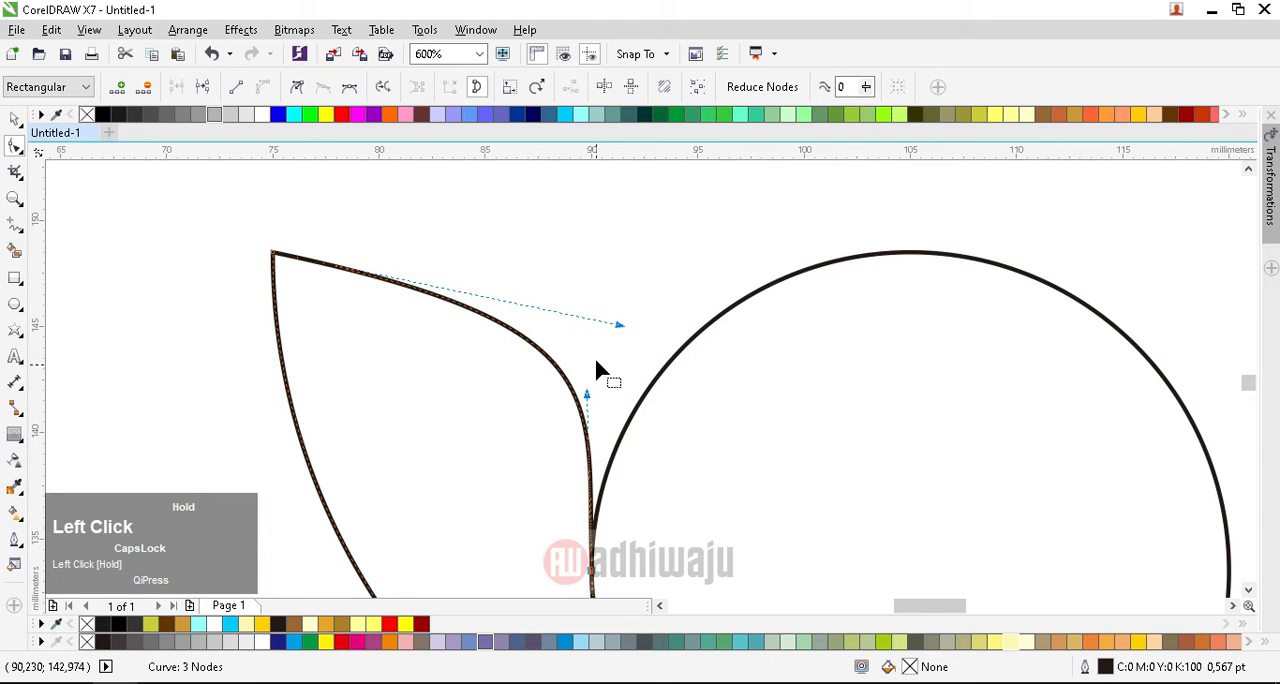
Step: Refine the leaf's upper curve by repositioning its handles for a straighter slope and a tighter bend beside the circle
left_click(609, 328)
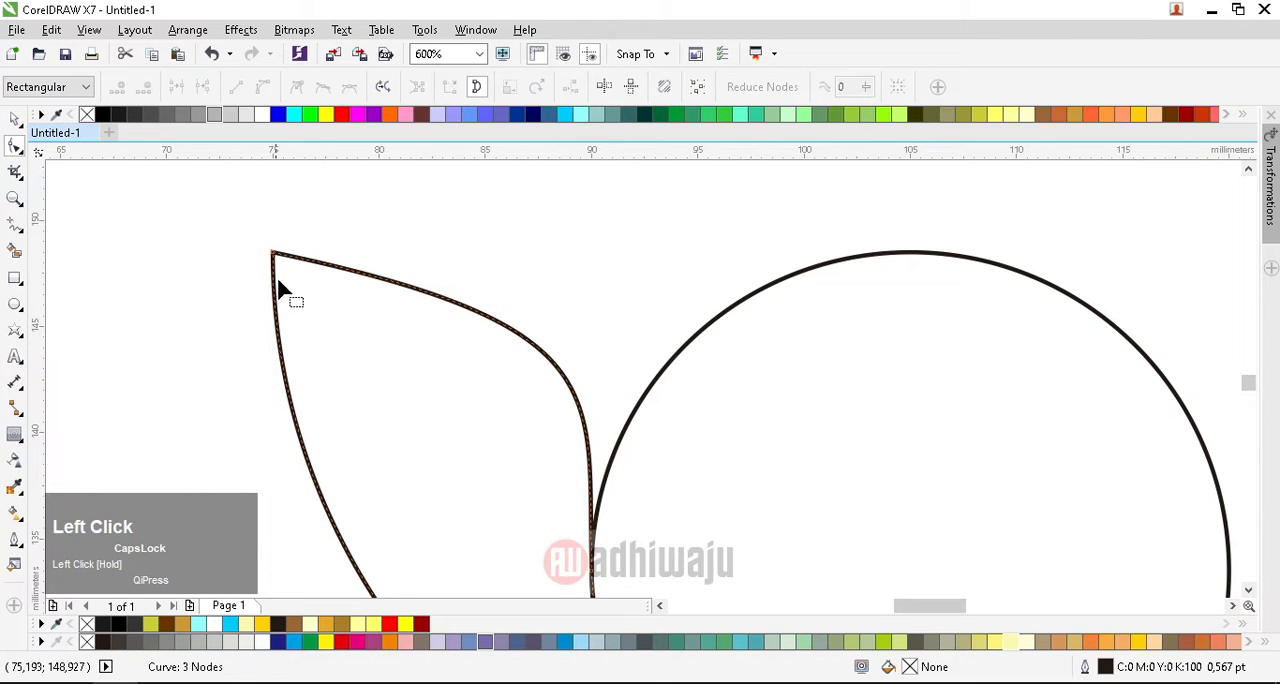
left_click(273, 253)
left_click_drag(619, 324, 591, 331)
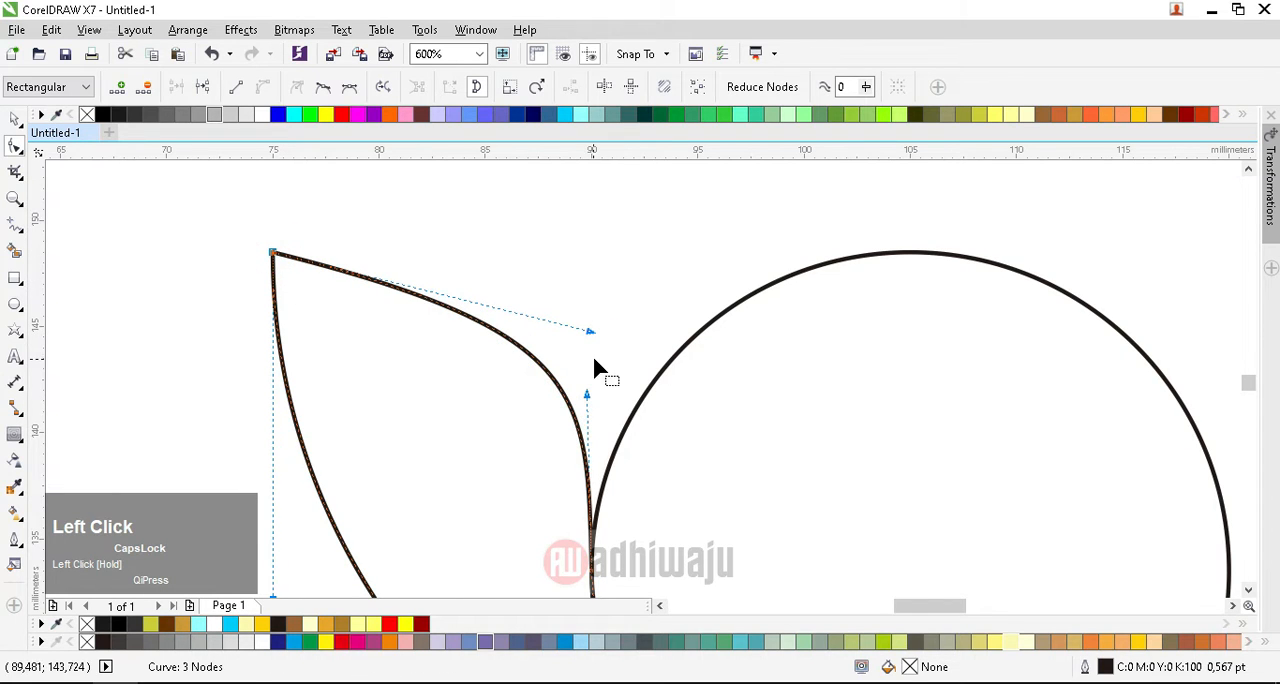
scroll(632, 240, "down", 1)
scroll(610, 305, "up", 1)
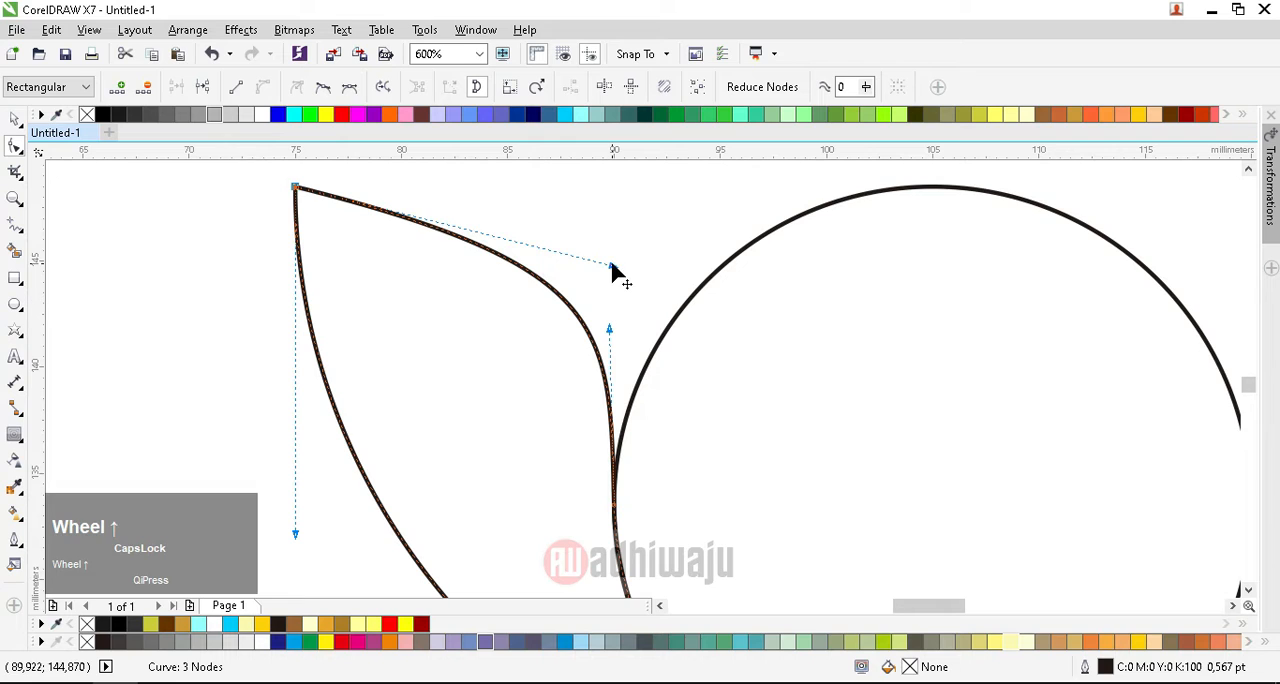
left_click_drag(612, 270, 625, 291)
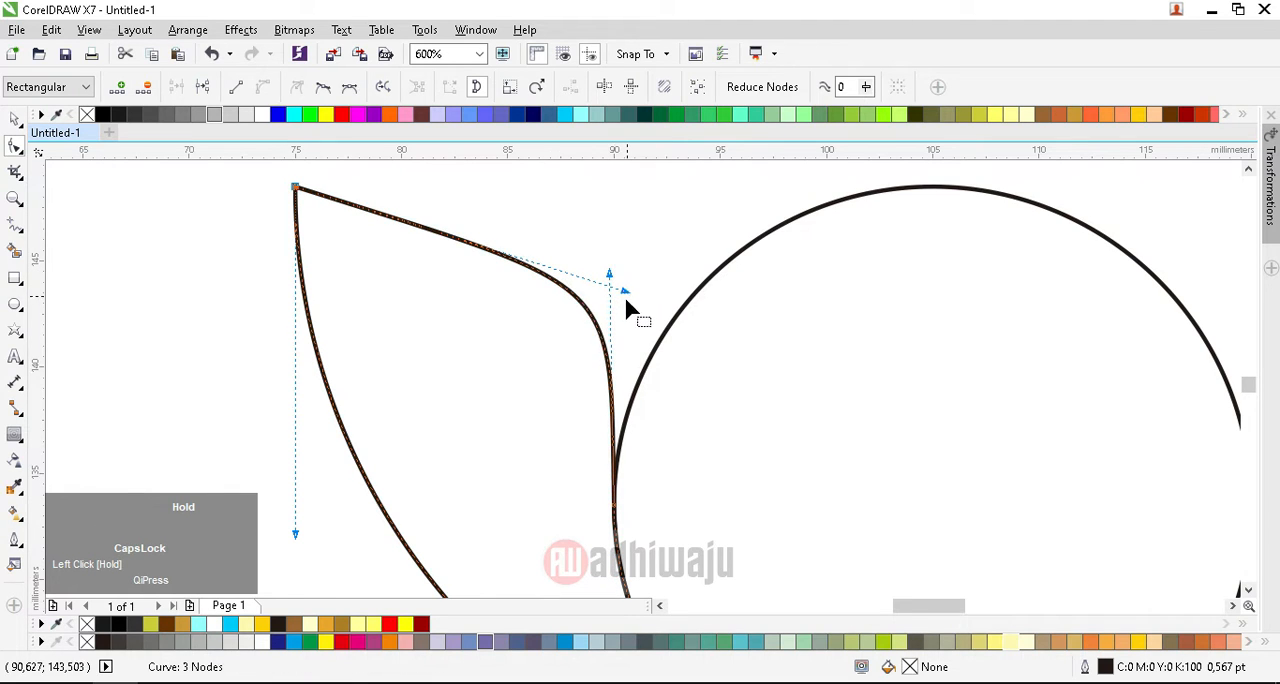
left_click(12, 120)
Step: Move the leaf's rotation center to the center of the 30 mm circle
scroll(760, 330, "down", 2)
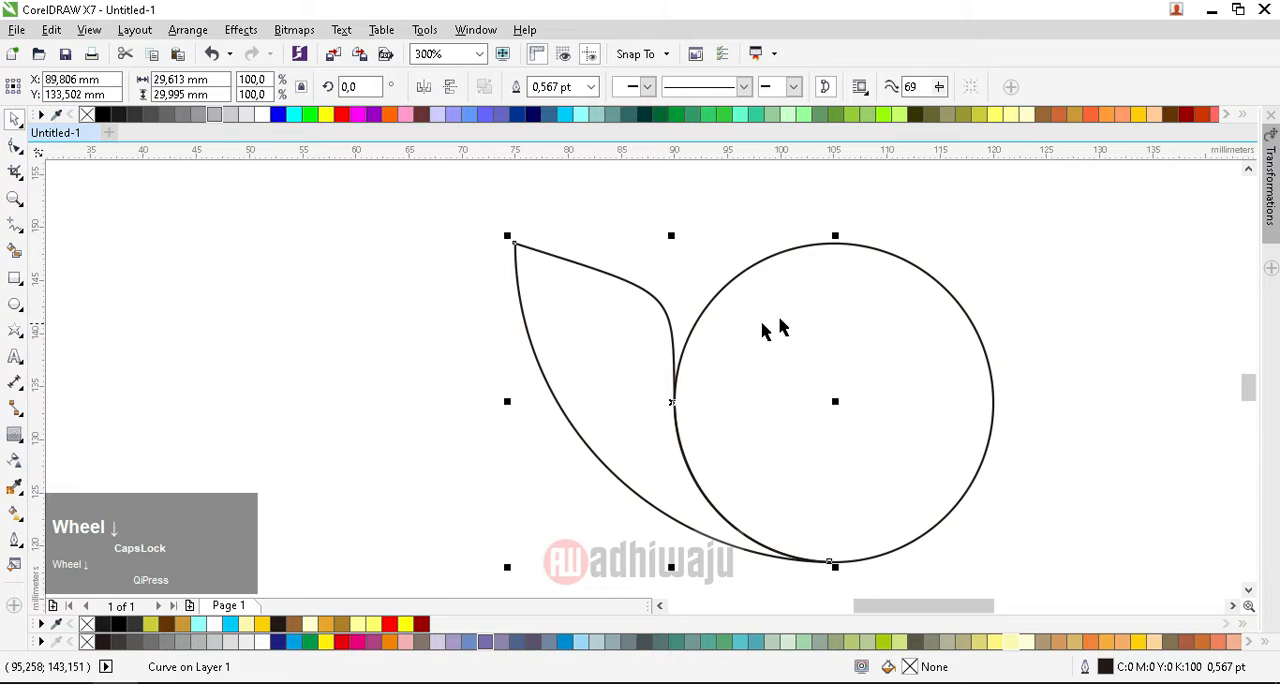
left_click(555, 334)
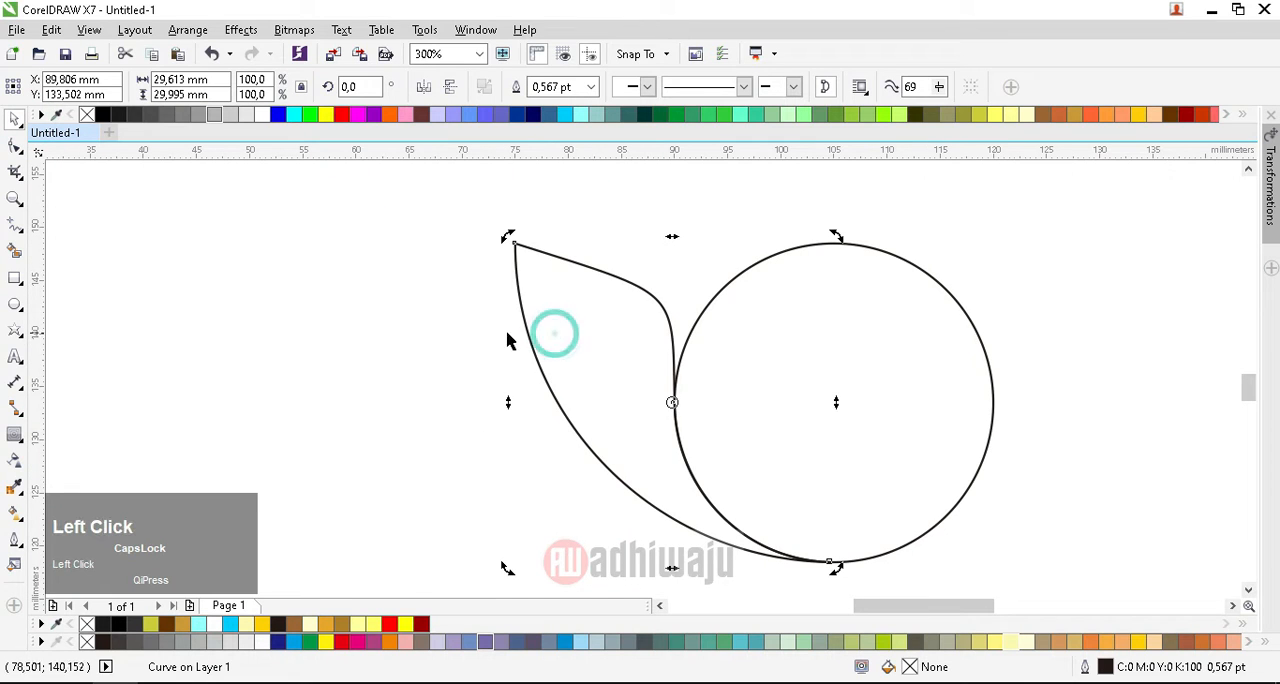
scroll(798, 465, "up", 1)
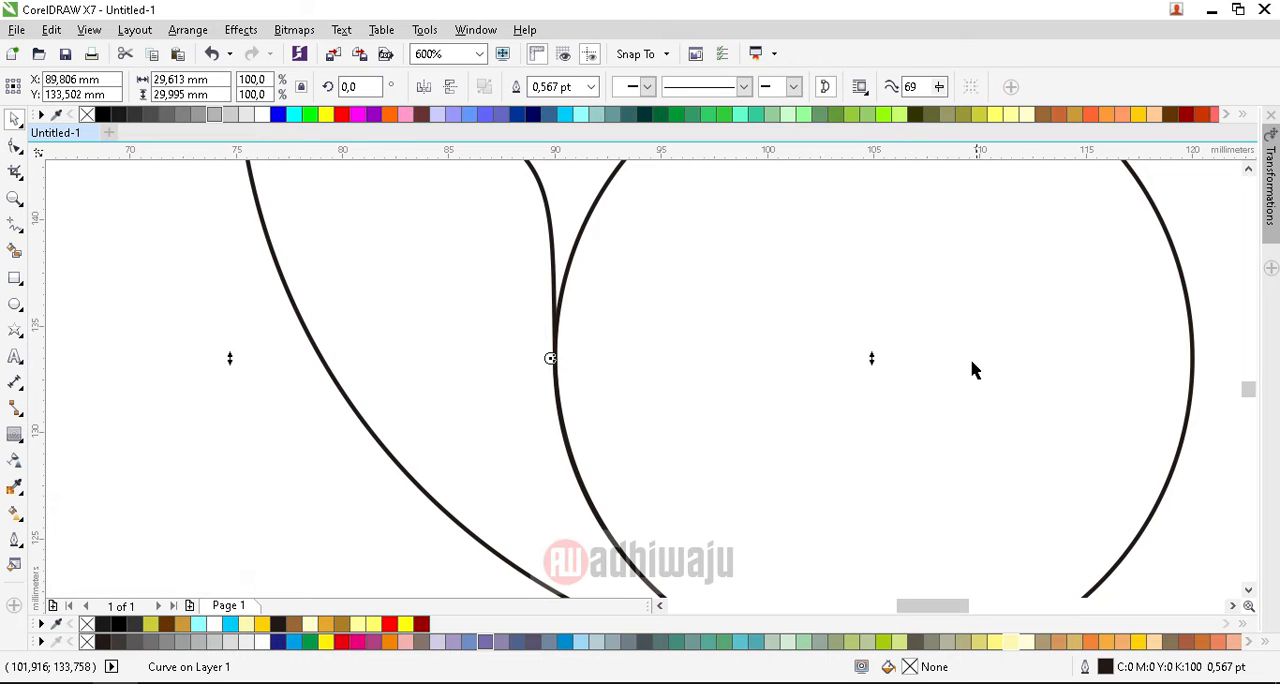
left_click_drag(551, 358, 870, 380)
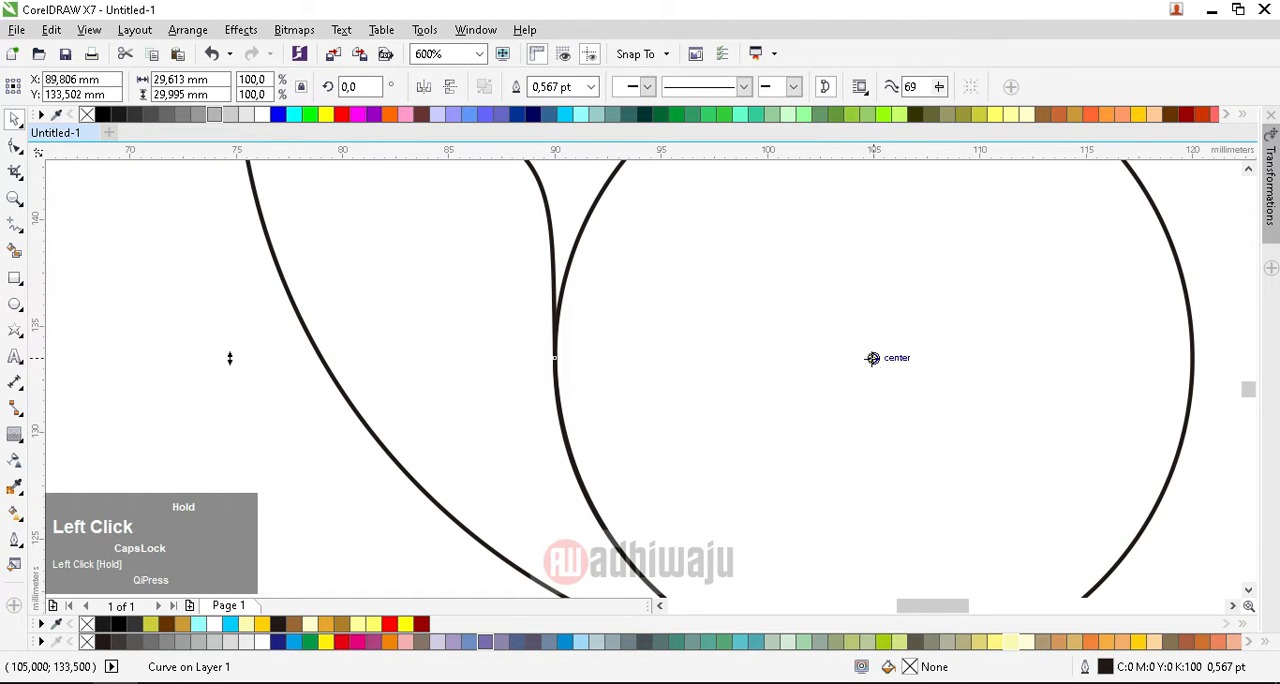
scroll(623, 320, "down", 2)
Step: Rotate a copy of the leaf about 31.5° clockwise around the circle's center
left_click(583, 297)
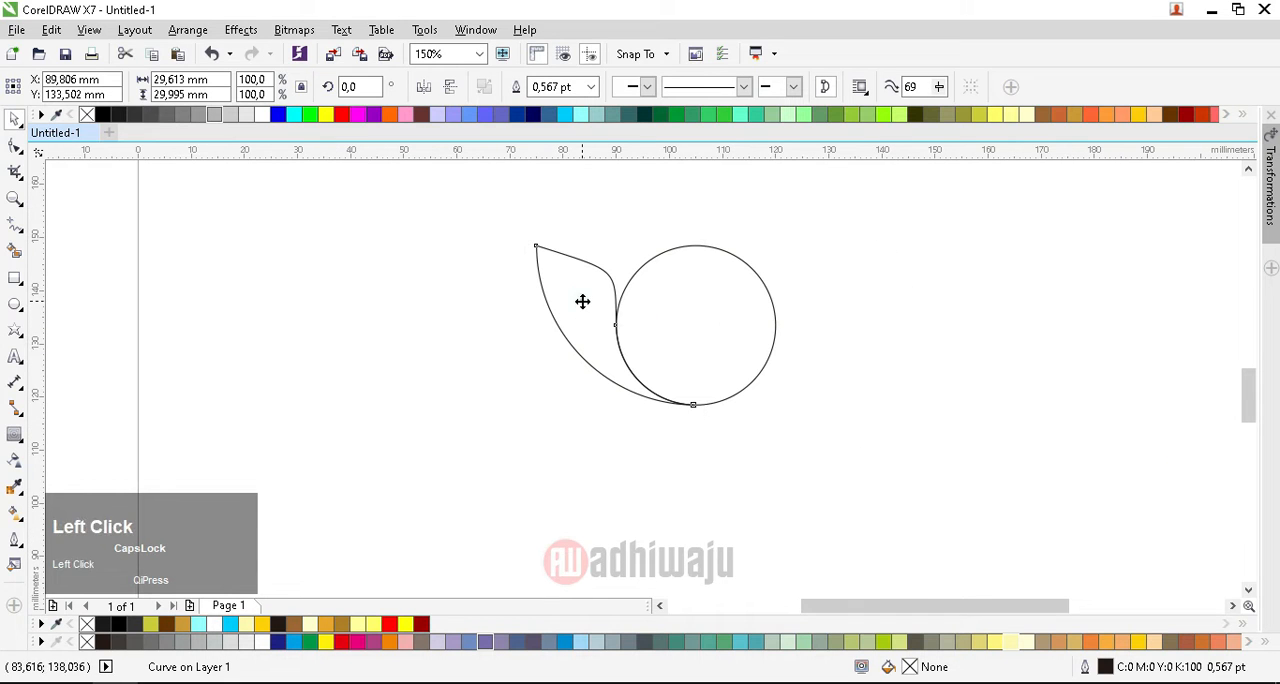
scroll(586, 251, "up", 1)
left_click(586, 307)
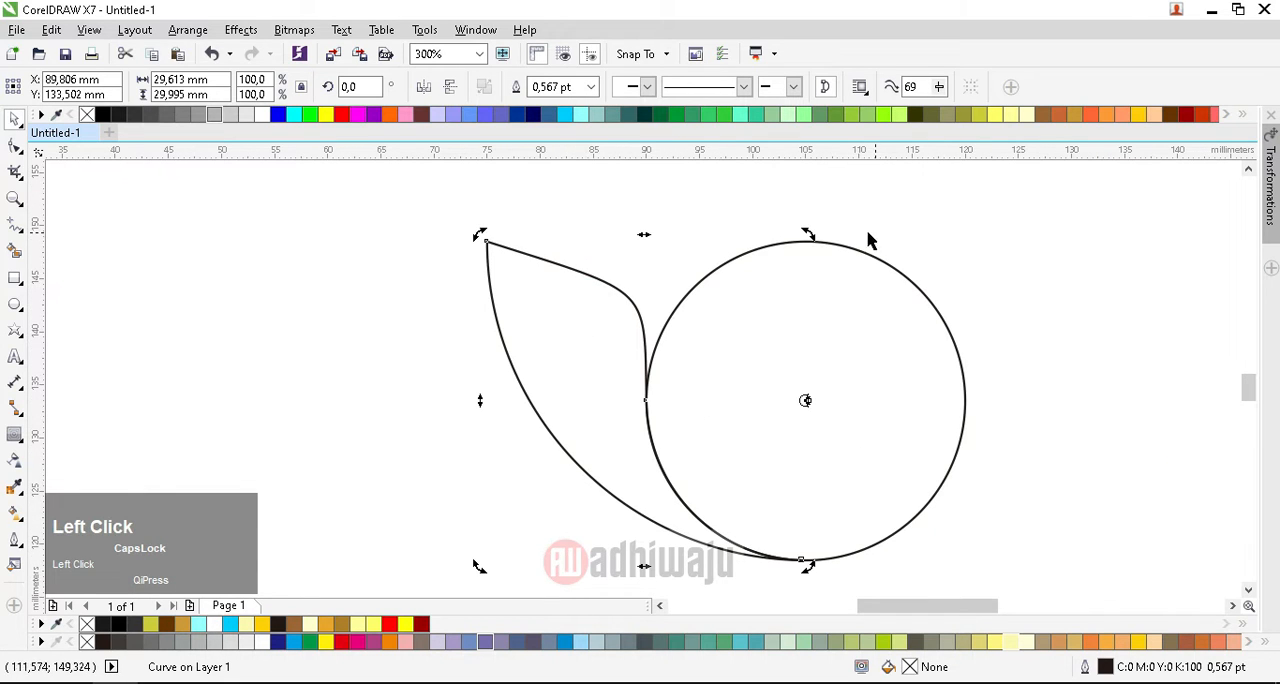
left_click_drag(806, 231, 920, 217)
right_click(920, 217)
Step: Repeat the rotated leaf duplication three more times around the circle
scroll(769, 397, "down", 1)
scroll(715, 328, "up", 1)
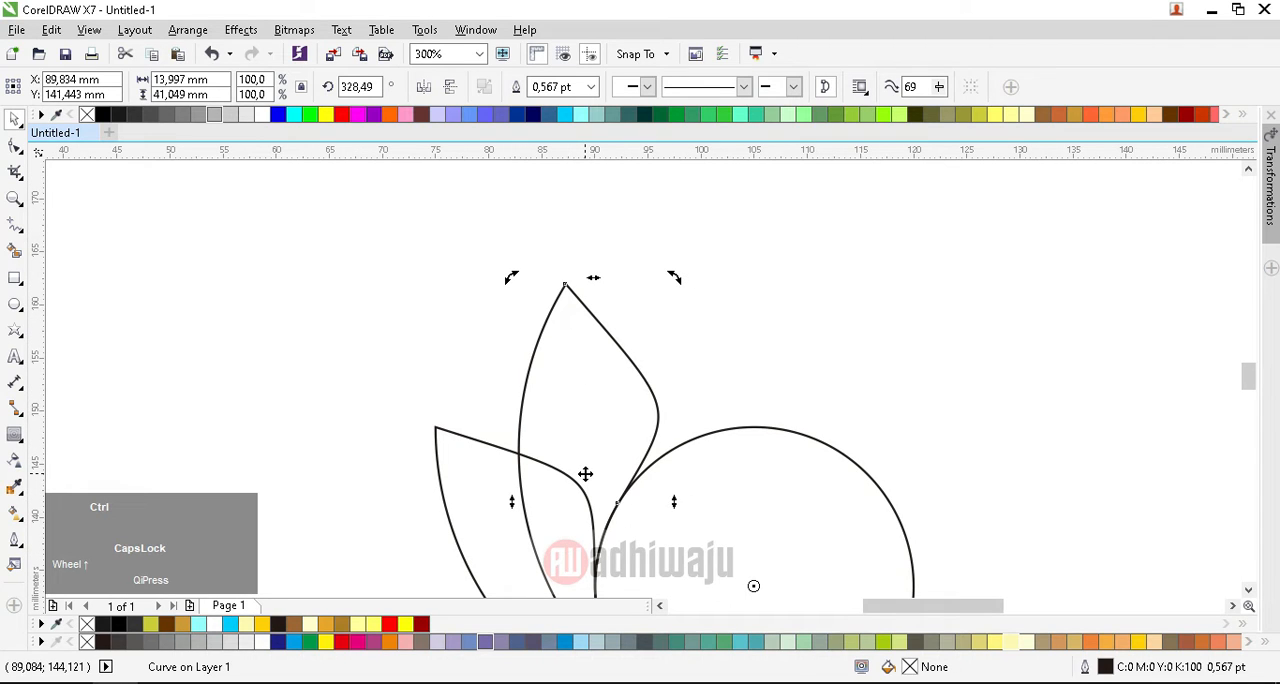
key("ctrl+r")
key("ctrl+r")
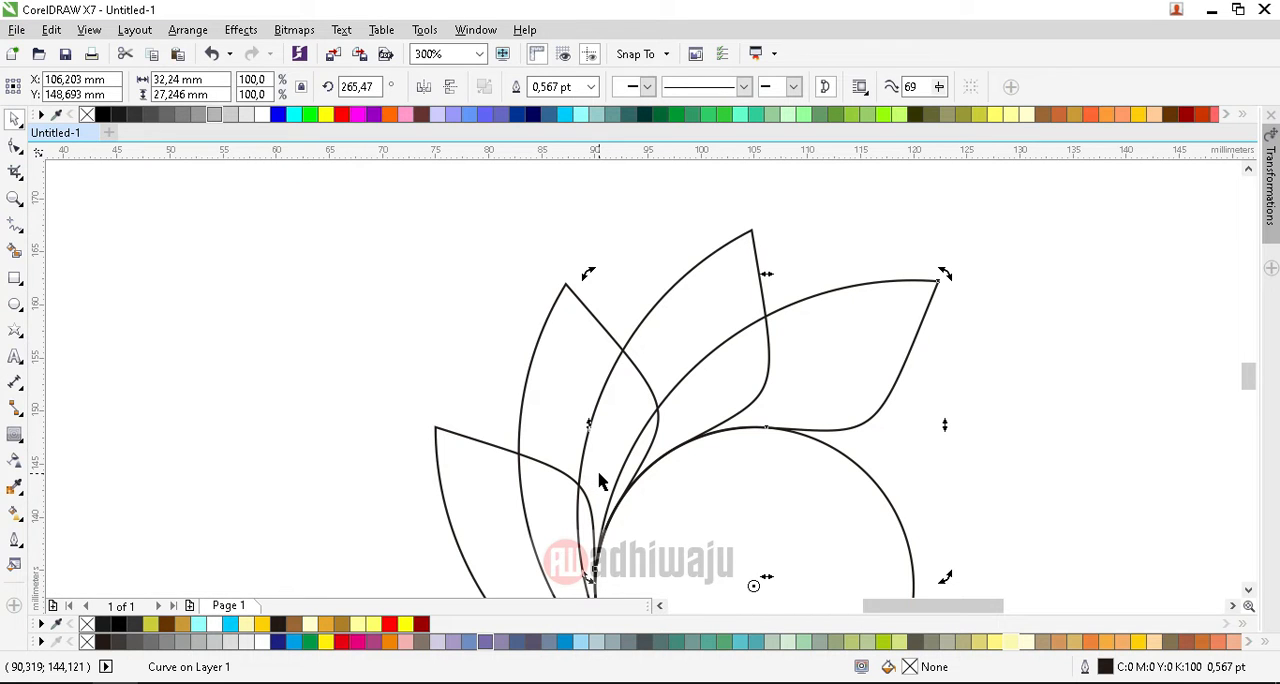
key("ctrl+r")
scroll(737, 281, "down", 2)
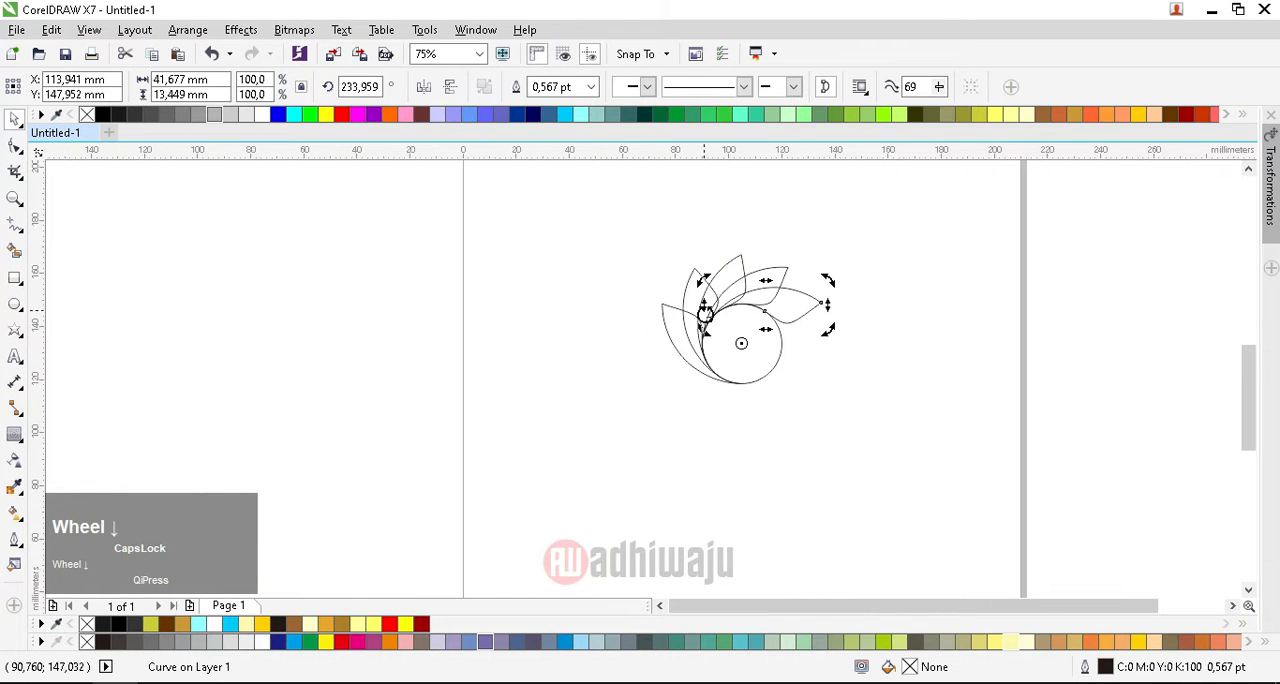
scroll(777, 299, "up", 2)
scroll(777, 299, "down", 1)
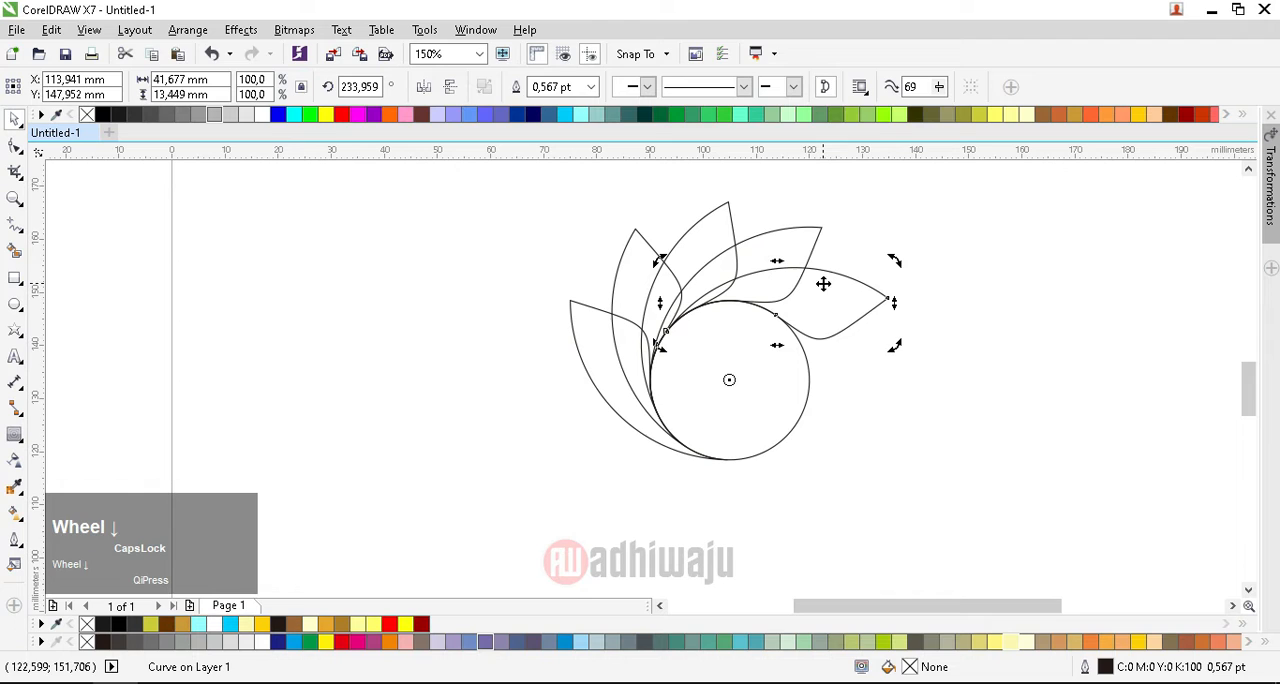
Step: Fill the outer part of the leftmost leaf with yellow using Smart Fill
left_click(921, 363)
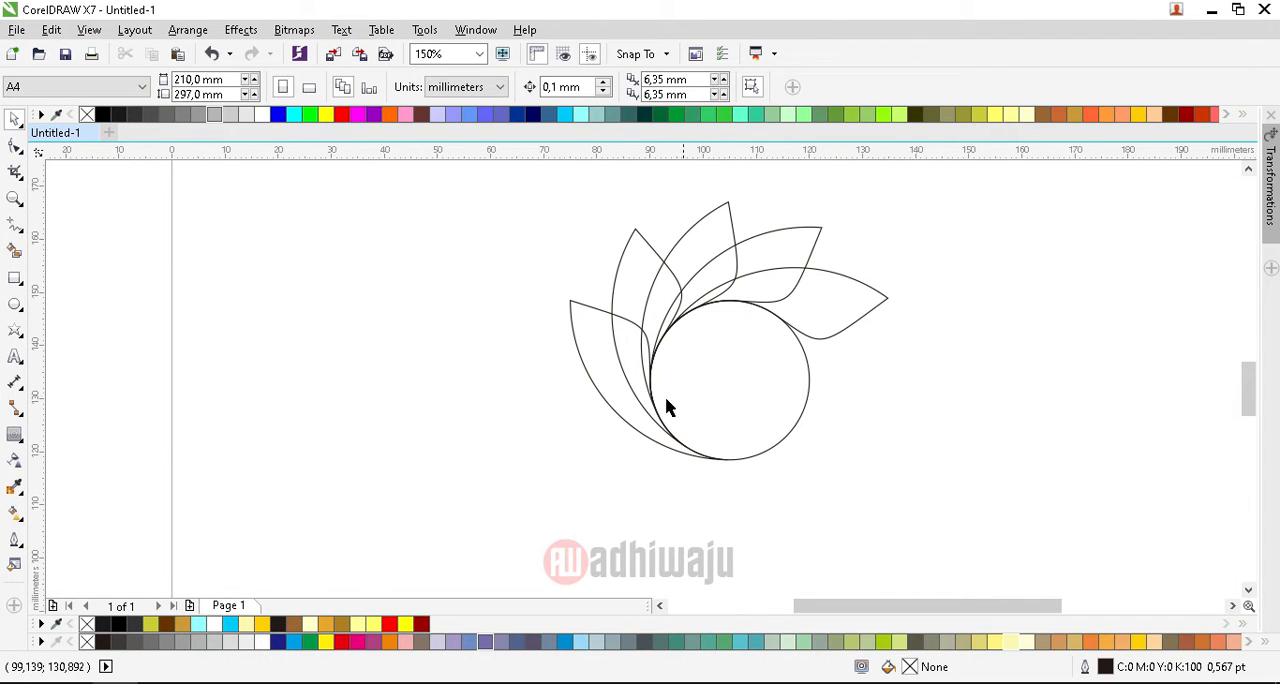
scroll(632, 390, "up", 1)
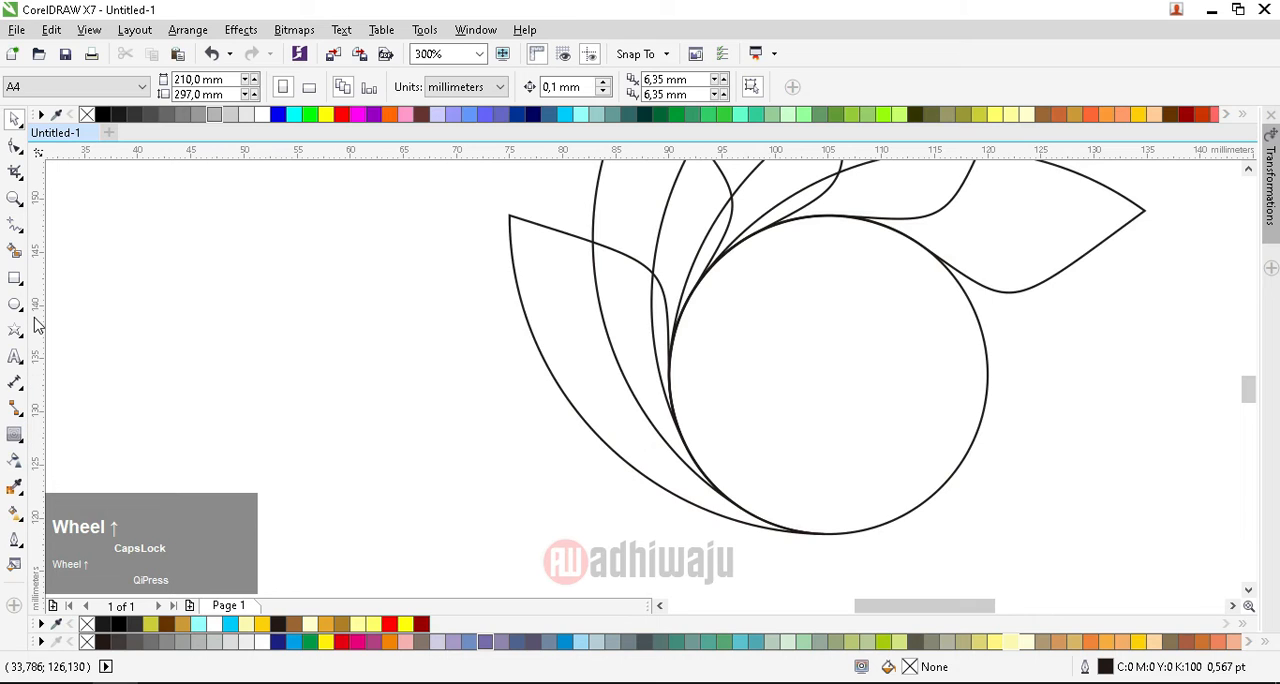
left_click(16, 252)
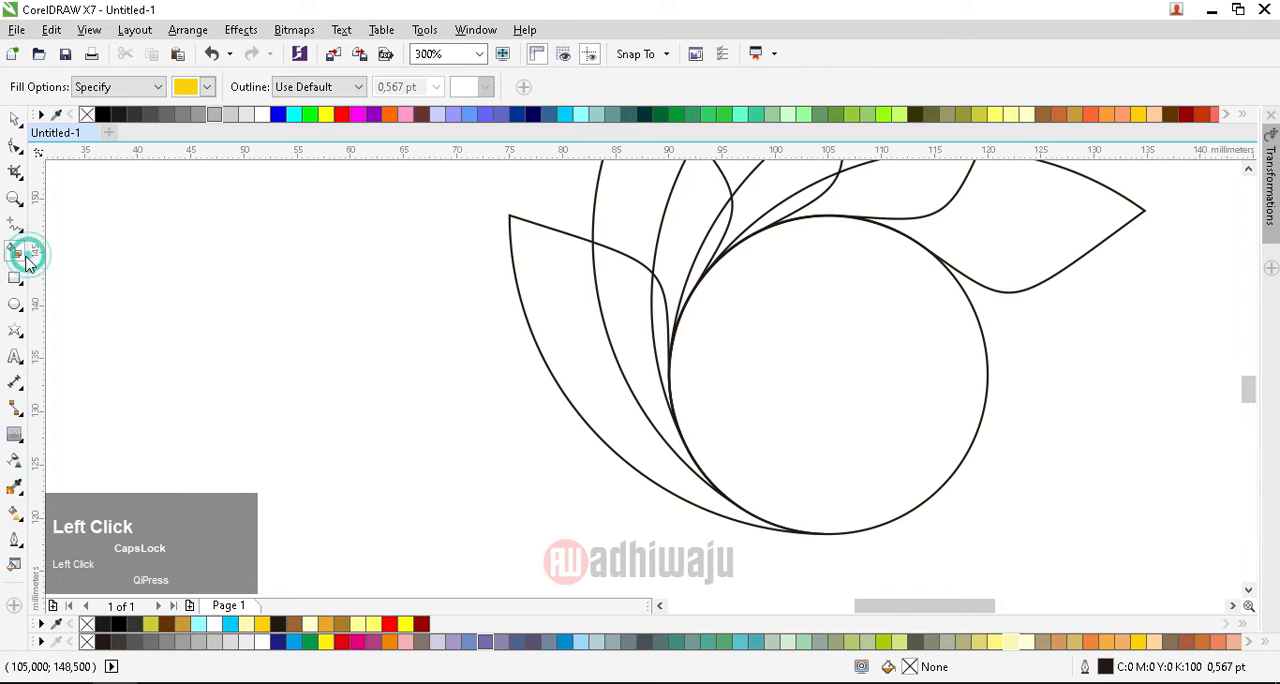
left_click(623, 426)
left_click(629, 338)
left_click(657, 318)
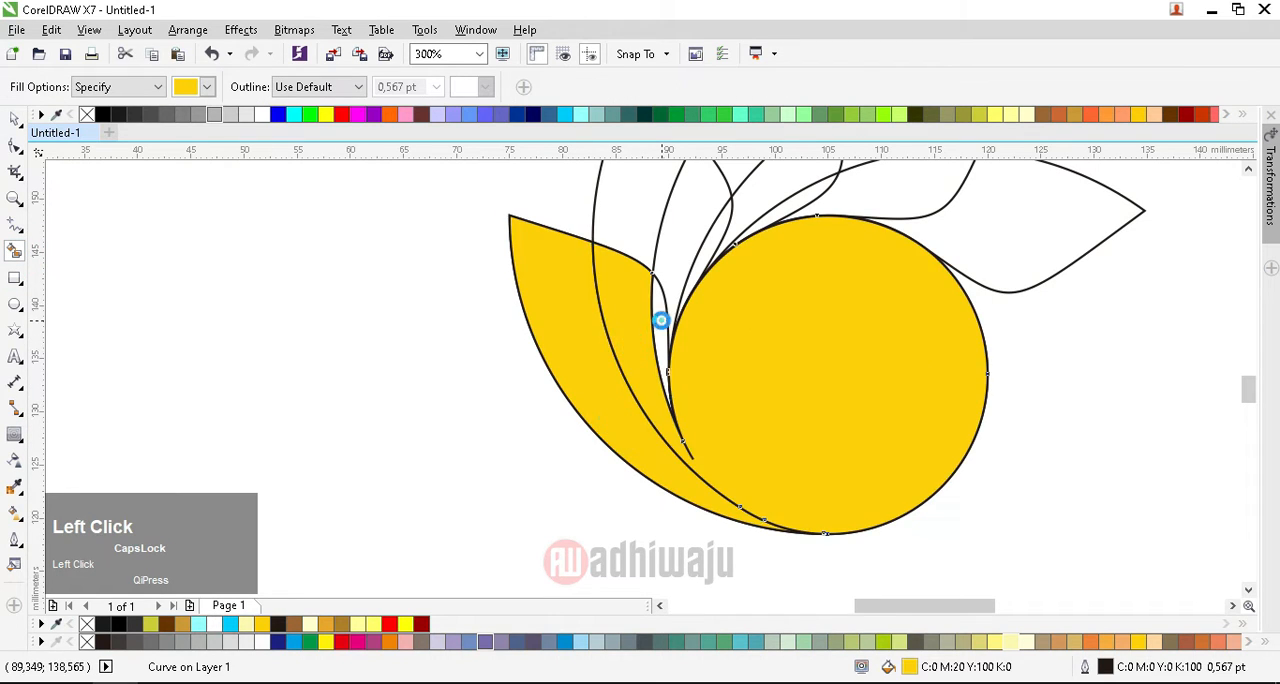
key("ctrl+z")
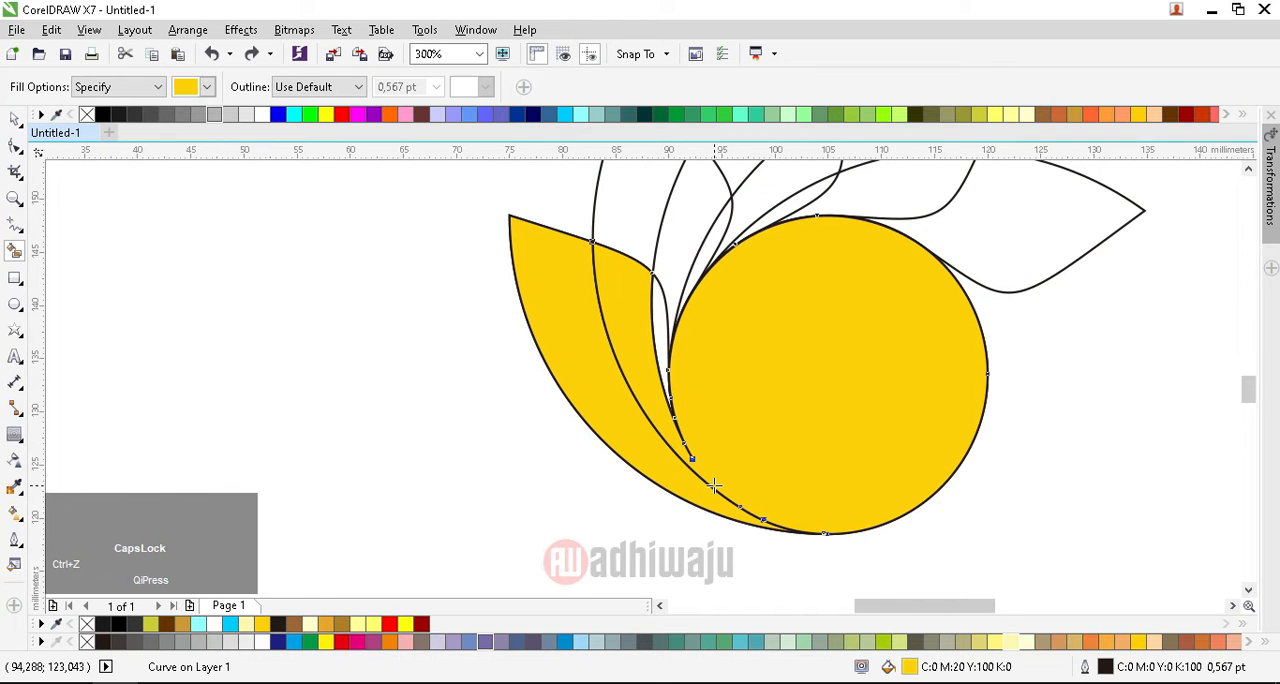
scroll(714, 486, "down", 1)
key("ctrl+z")
scroll(703, 495, "up", 2)
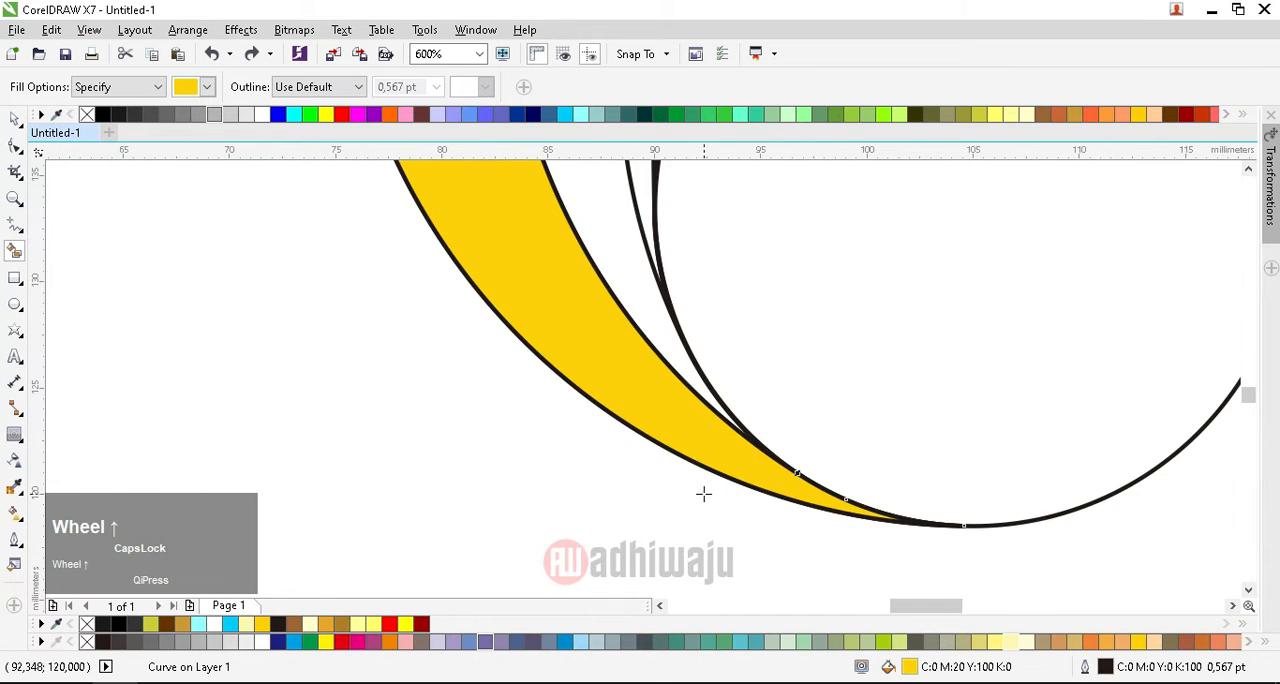
Step: Shrink the 30 mm circle about its center to about 13.9 mm and move it clear of the leaves
left_click(15, 118)
scroll(477, 400, "down", 2)
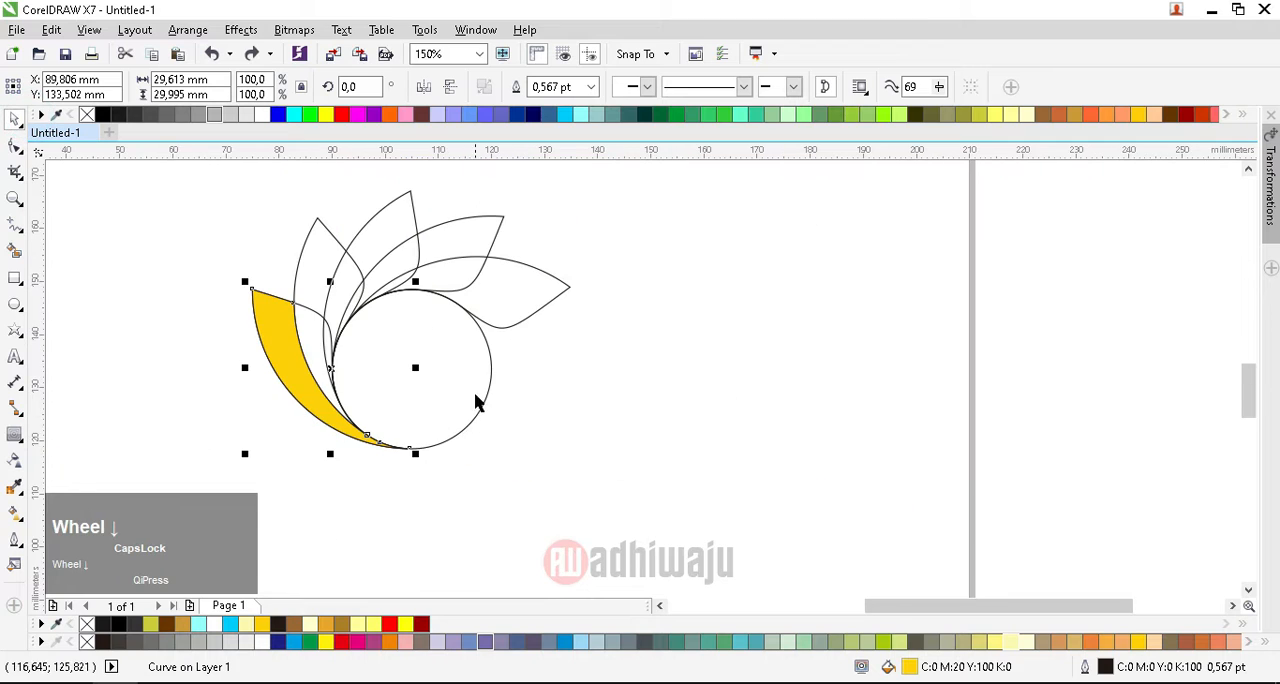
left_click(418, 365)
key("ctrl+z")
left_click(371, 389)
scroll(371, 389, "up", 1)
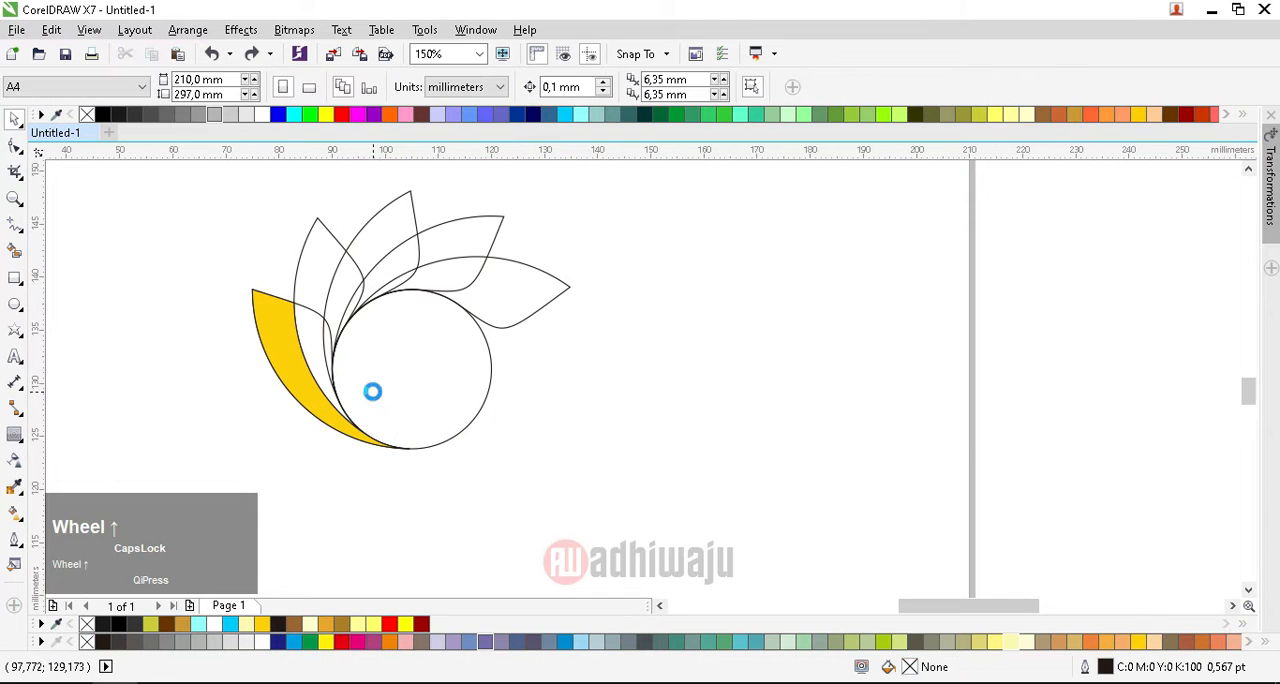
left_click(374, 387)
left_click_drag(378, 387, 541, 392)
key("ctrl+z")
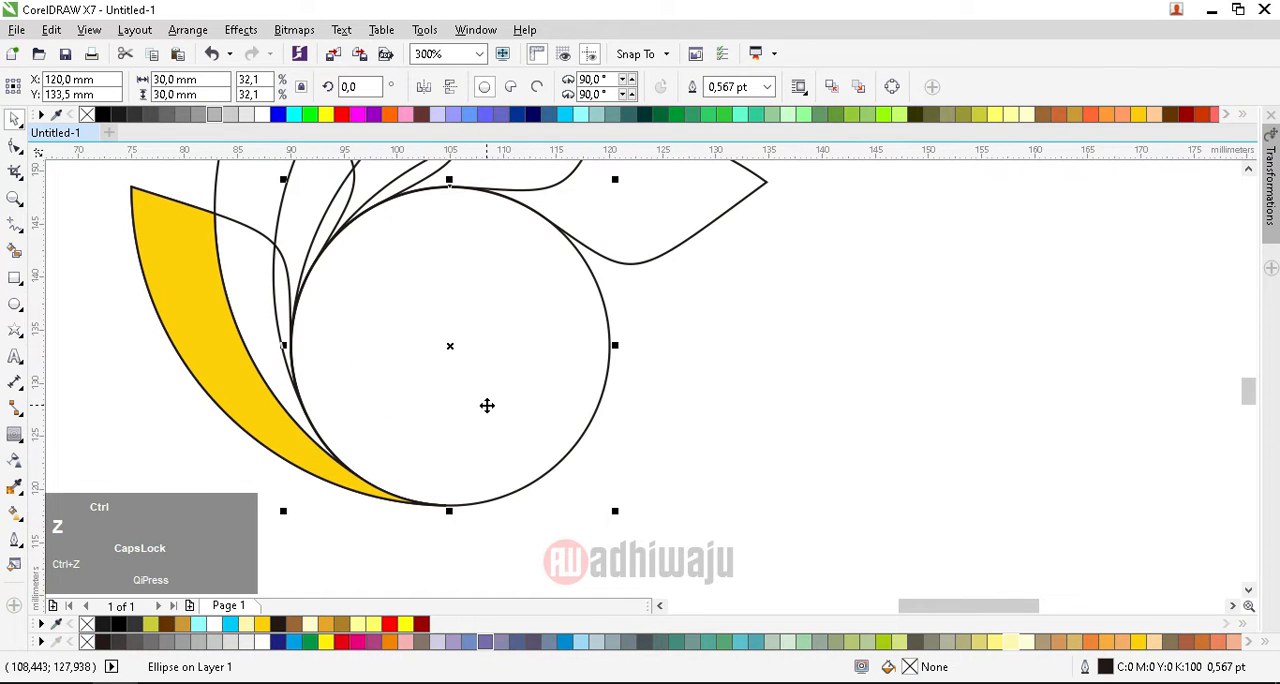
left_click_drag(612, 183, 524, 272)
left_click_drag(462, 330, 985, 362)
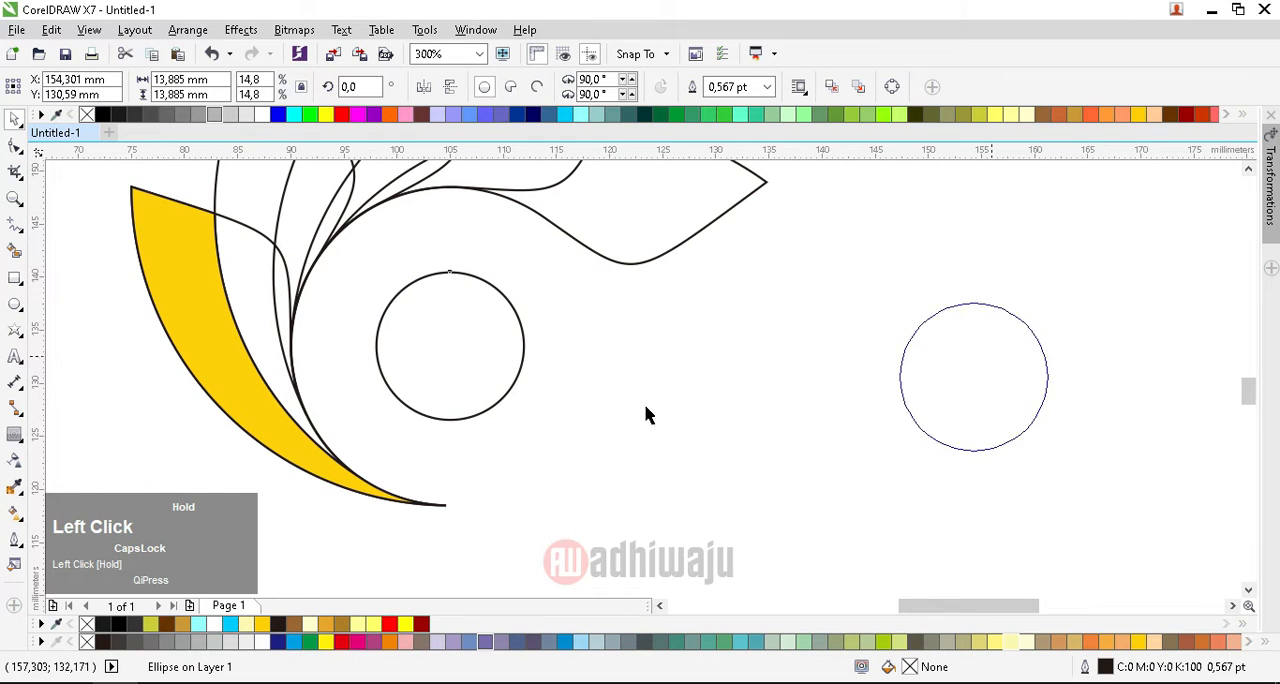
Step: Smart-fill the remaining enclosed regions of the first leaf and the regions of the second leaf with yellow
left_click(20, 256)
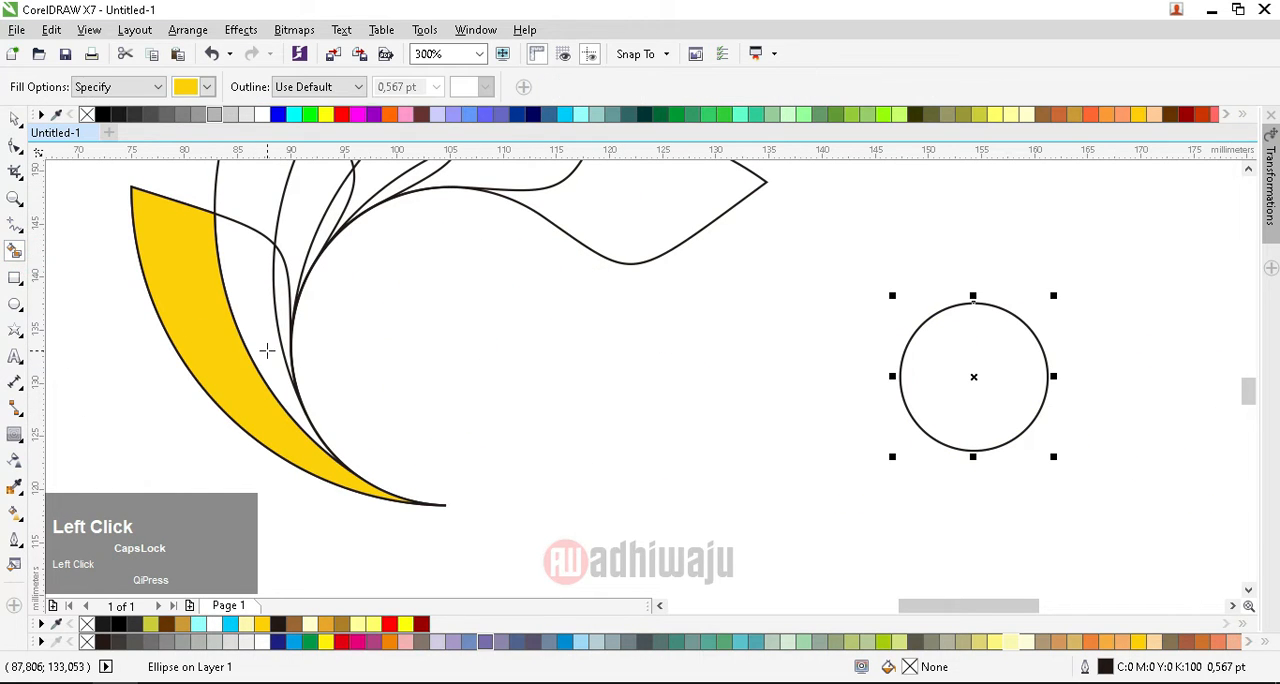
left_click(266, 349)
scroll(266, 318, "up", 2)
left_click(297, 286)
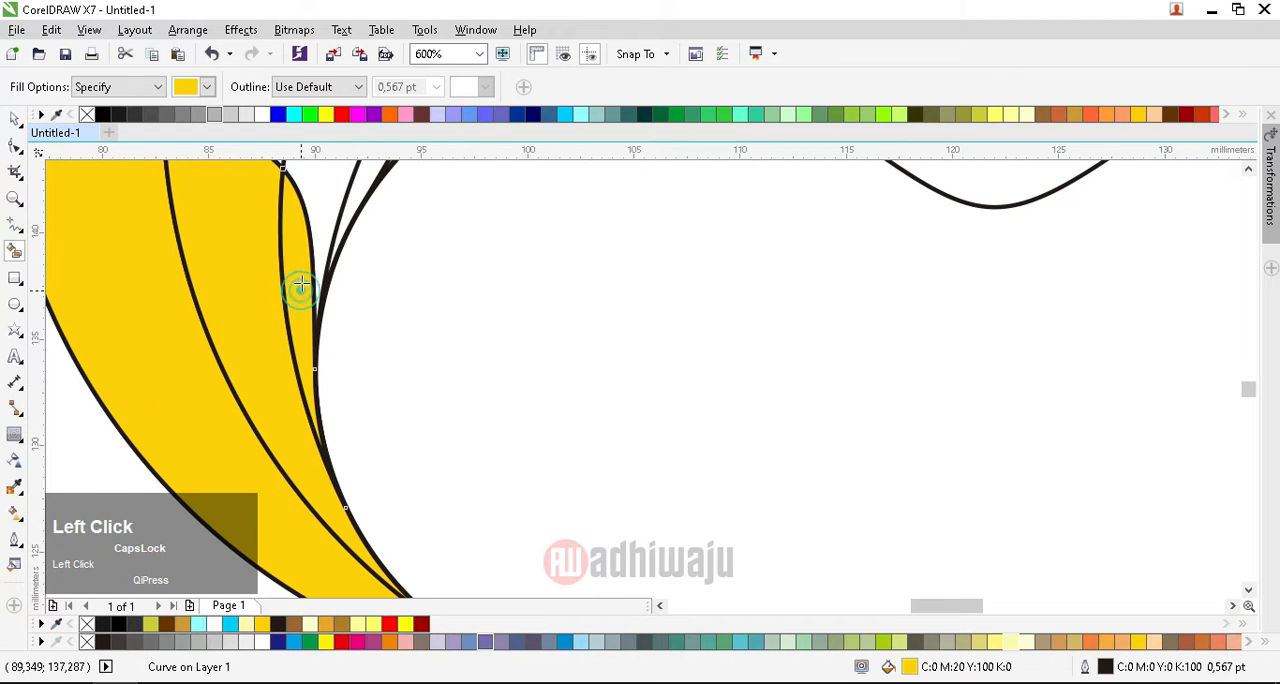
left_click(320, 185)
scroll(431, 427, "down", 2)
scroll(466, 329, "up", 3)
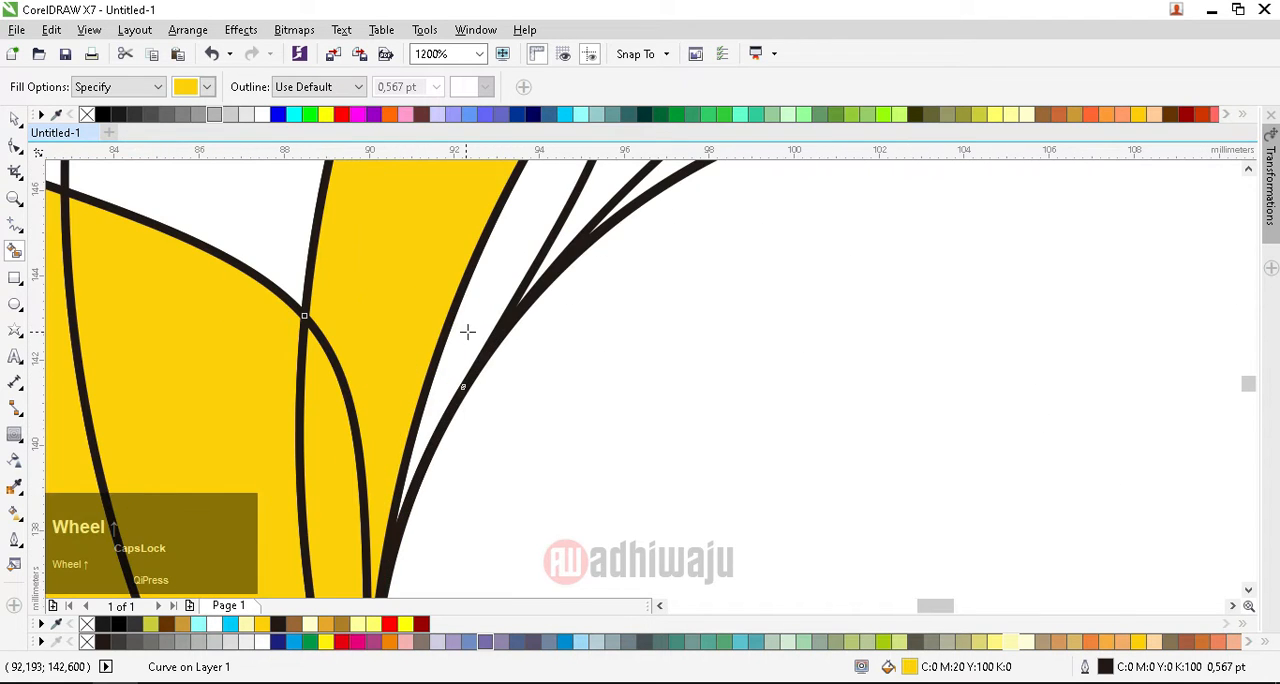
left_click(466, 329)
scroll(387, 309, "down", 2)
left_click(395, 276)
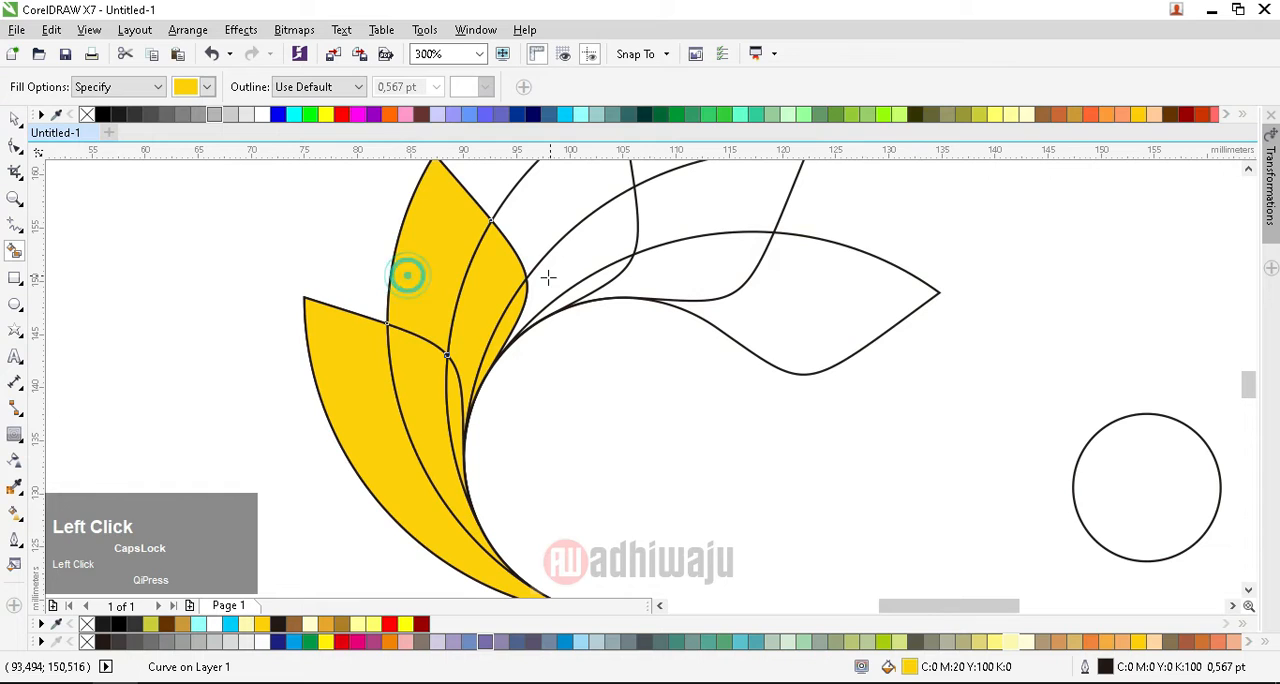
Step: Smart-fill all regions of the third, fourth and fifth leaves with yellow
scroll(540, 285, "up", 2)
left_click(560, 275)
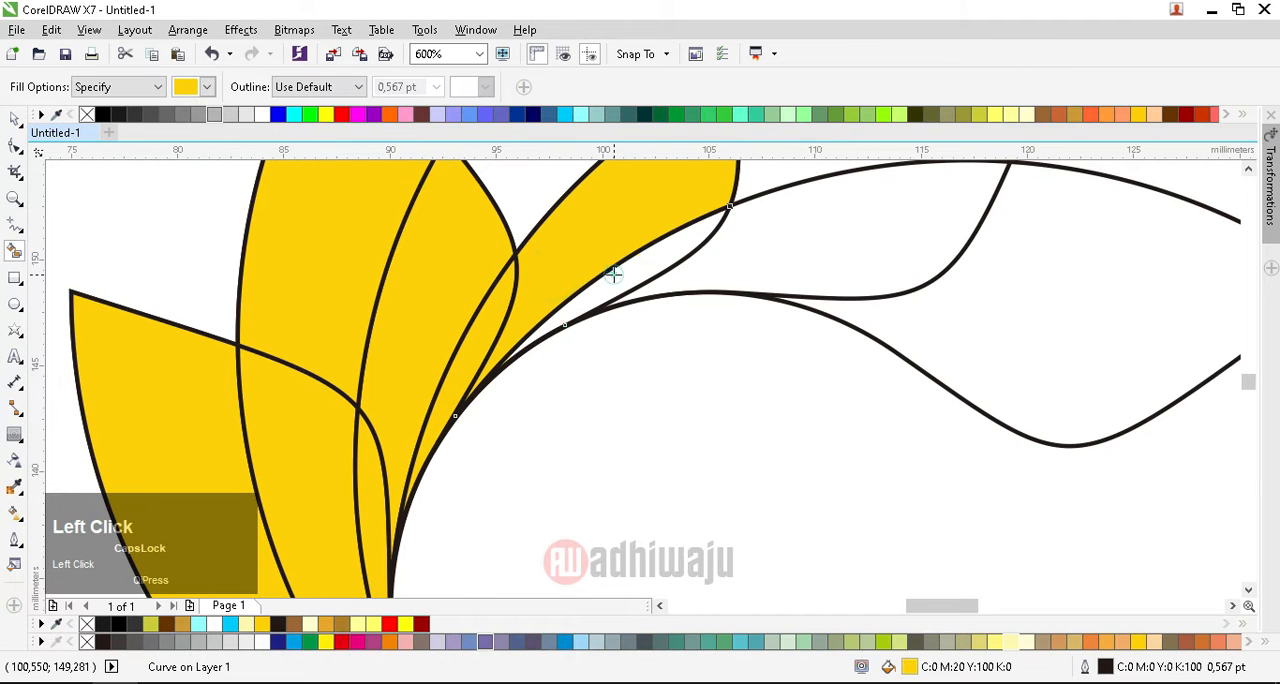
left_click(614, 271)
left_click(771, 257)
left_click(1000, 331)
left_click(795, 178)
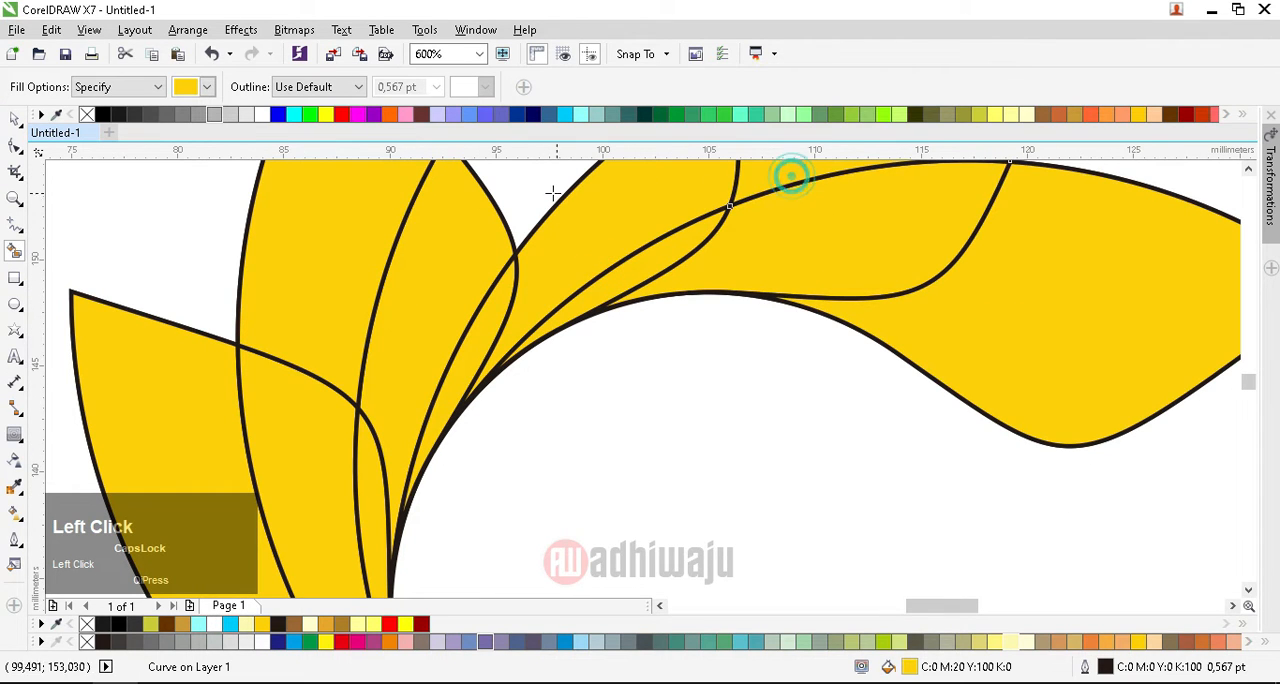
left_click(549, 178)
scroll(562, 278, "down", 2)
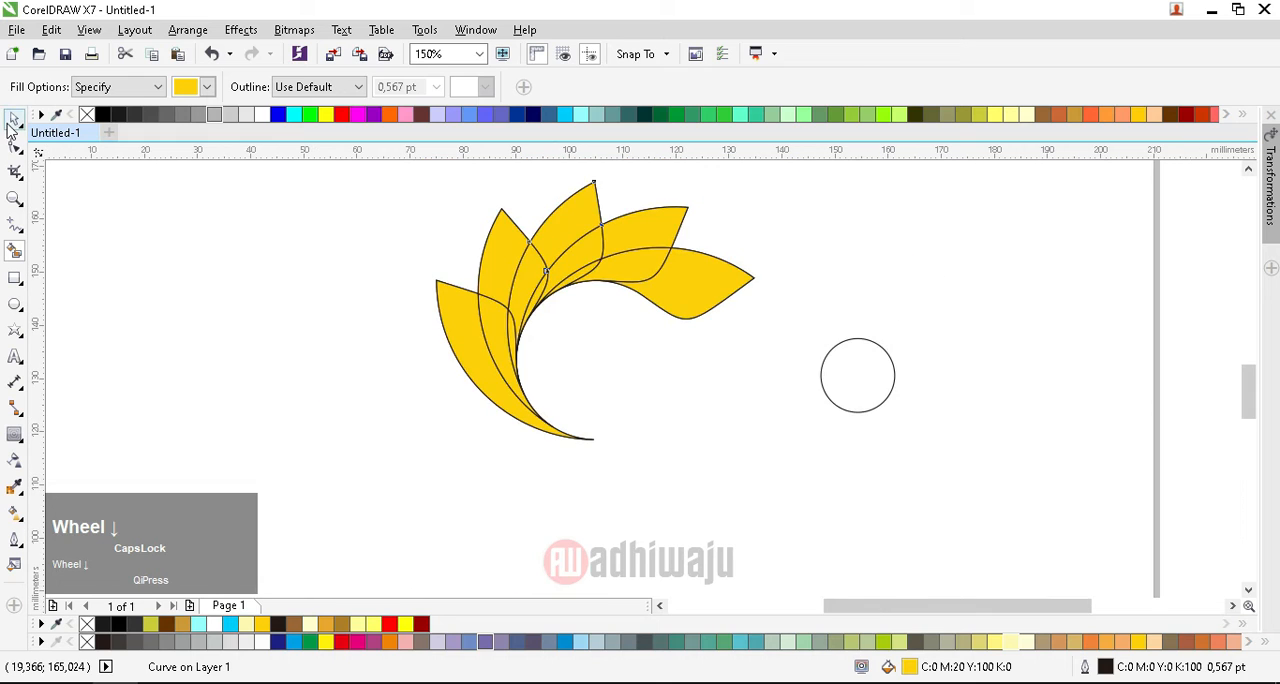
Step: Apply an elliptical fountain fill to the leftmost leaf's outer region, centered near the middle of its inner edge
left_click(14, 118)
scroll(491, 386, "up", 2)
scroll(568, 454, "down", 2)
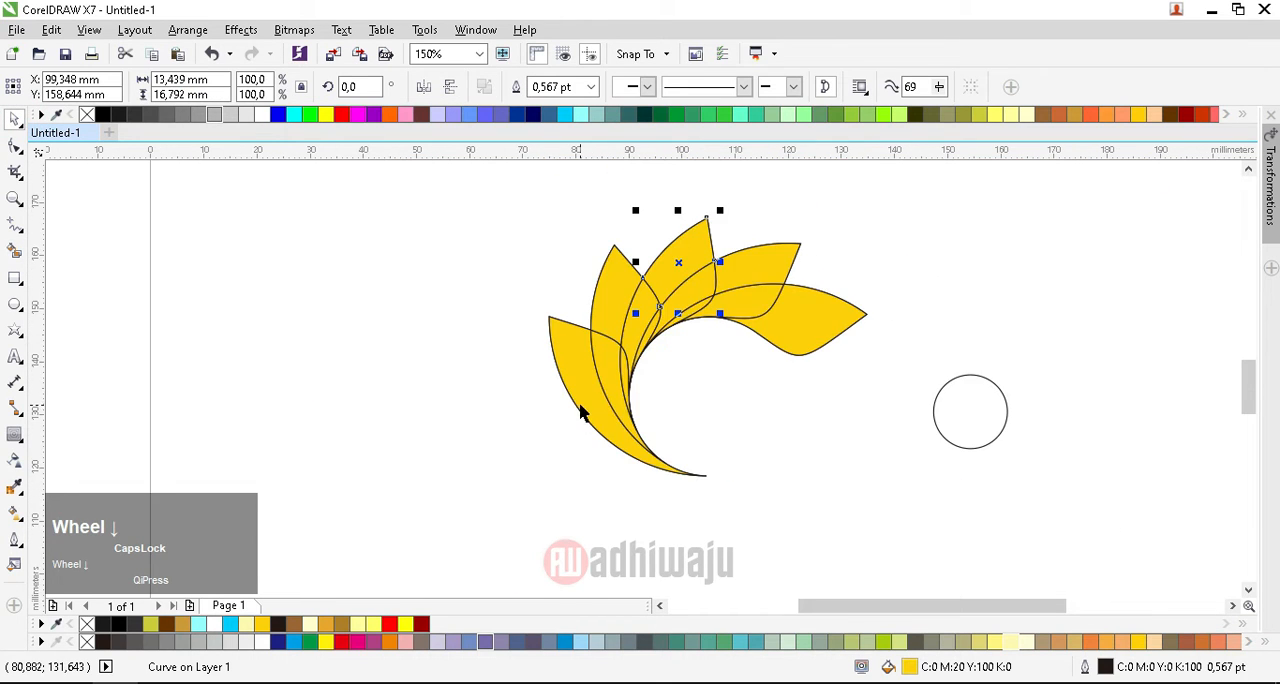
scroll(582, 413, "up", 1)
left_click(571, 372)
left_click(14, 512)
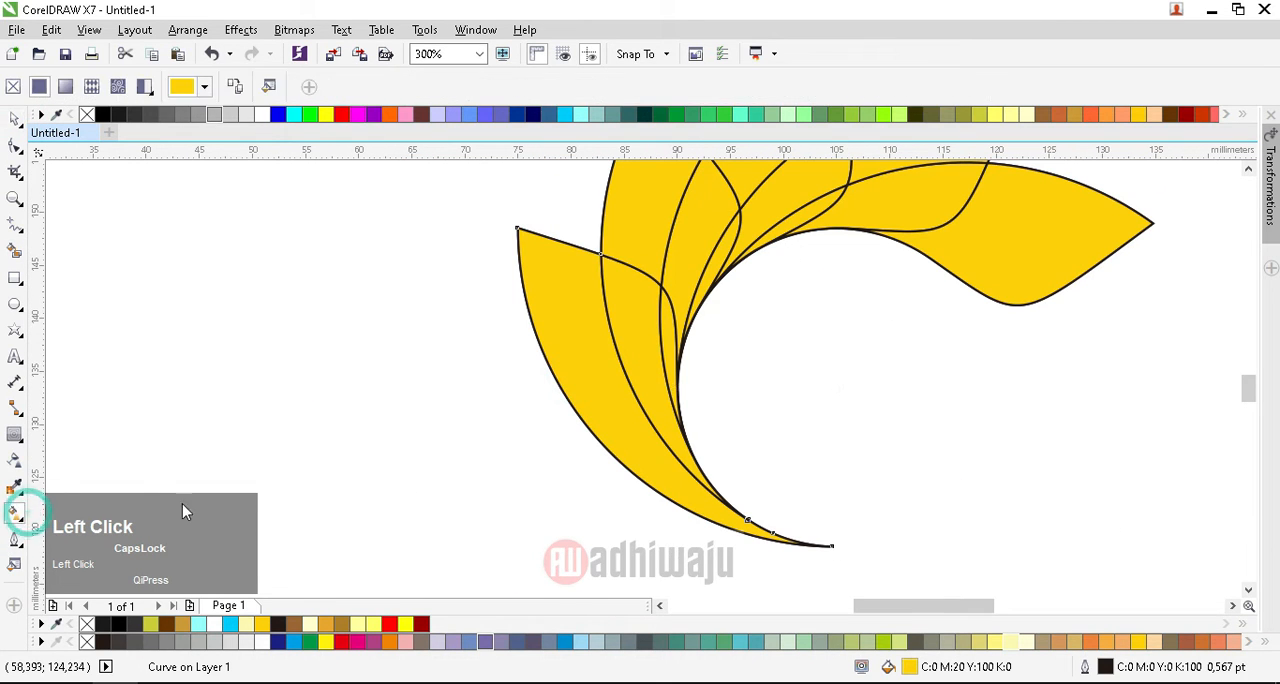
left_click_drag(522, 247, 775, 538)
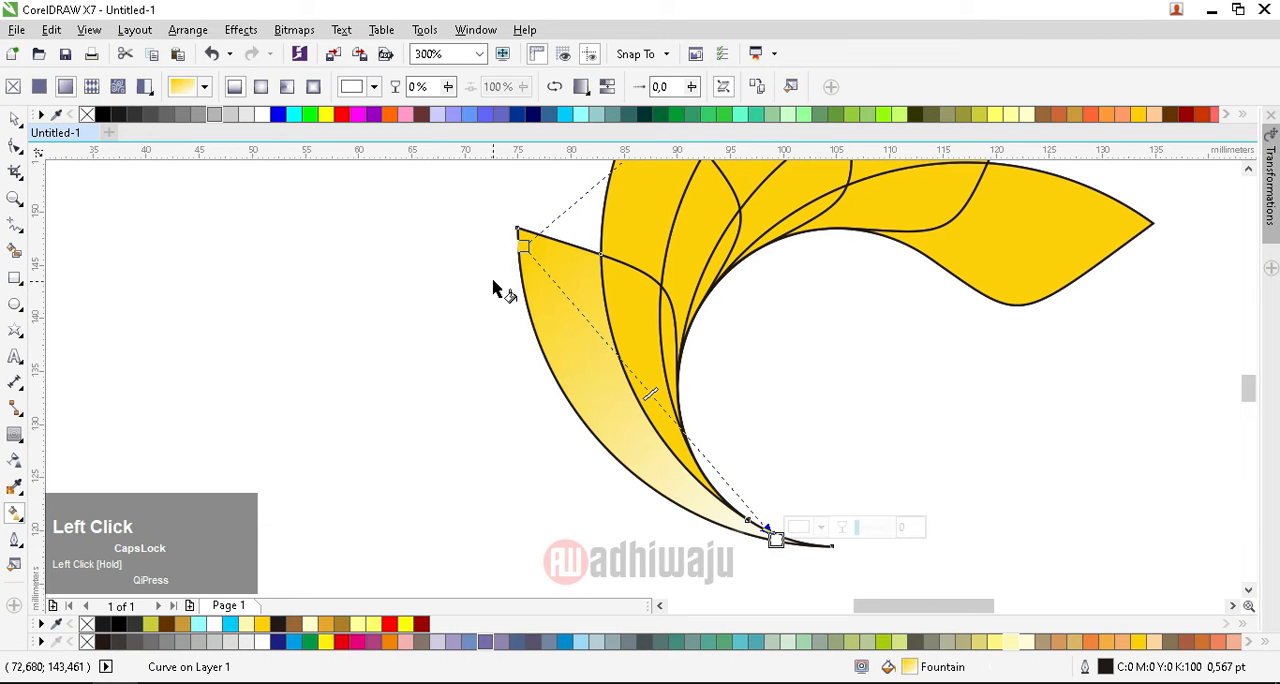
left_click(260, 86)
left_click_drag(648, 395, 630, 387)
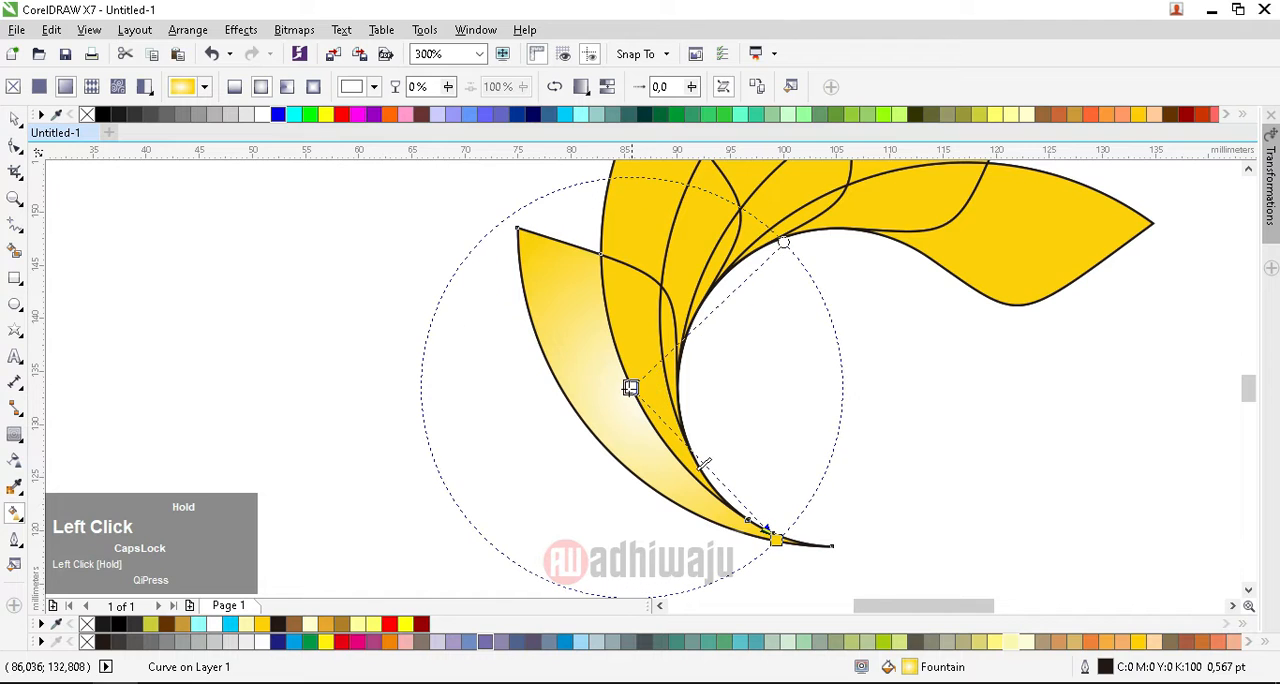
Step: Color the fountain fill dark red at its center and red at its outer end, extending it slightly past the leaf's lower tip
left_click(1187, 114)
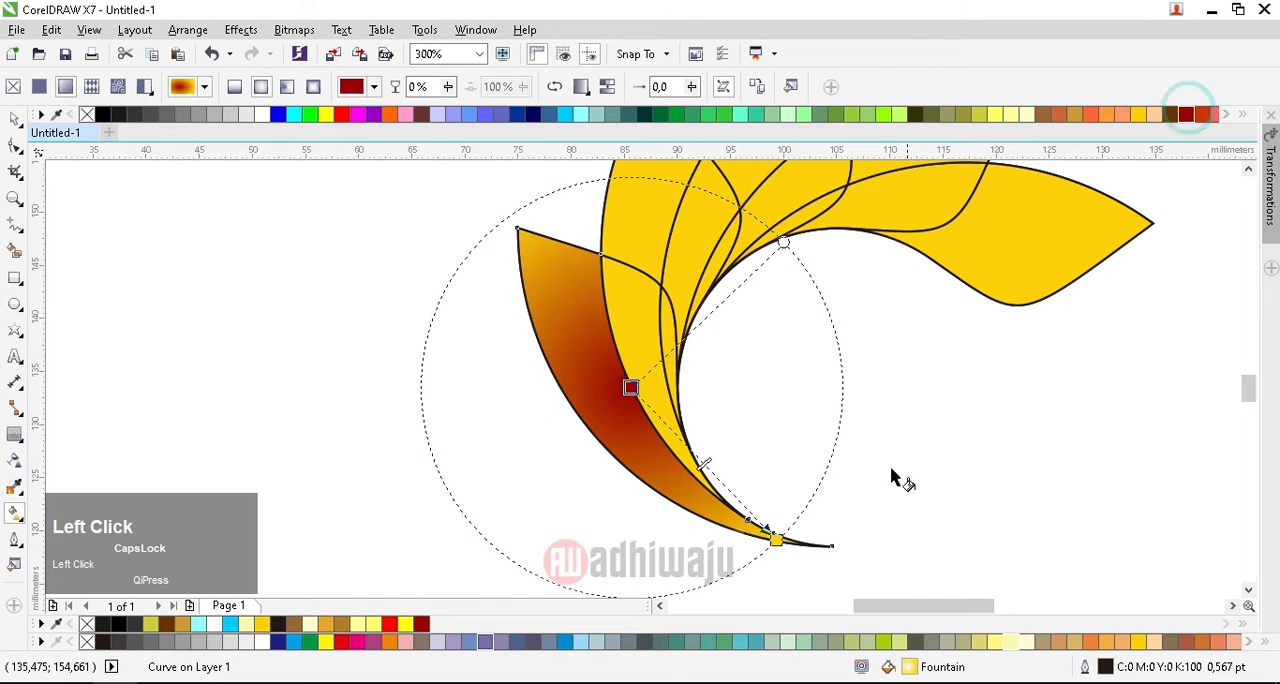
left_click(776, 540)
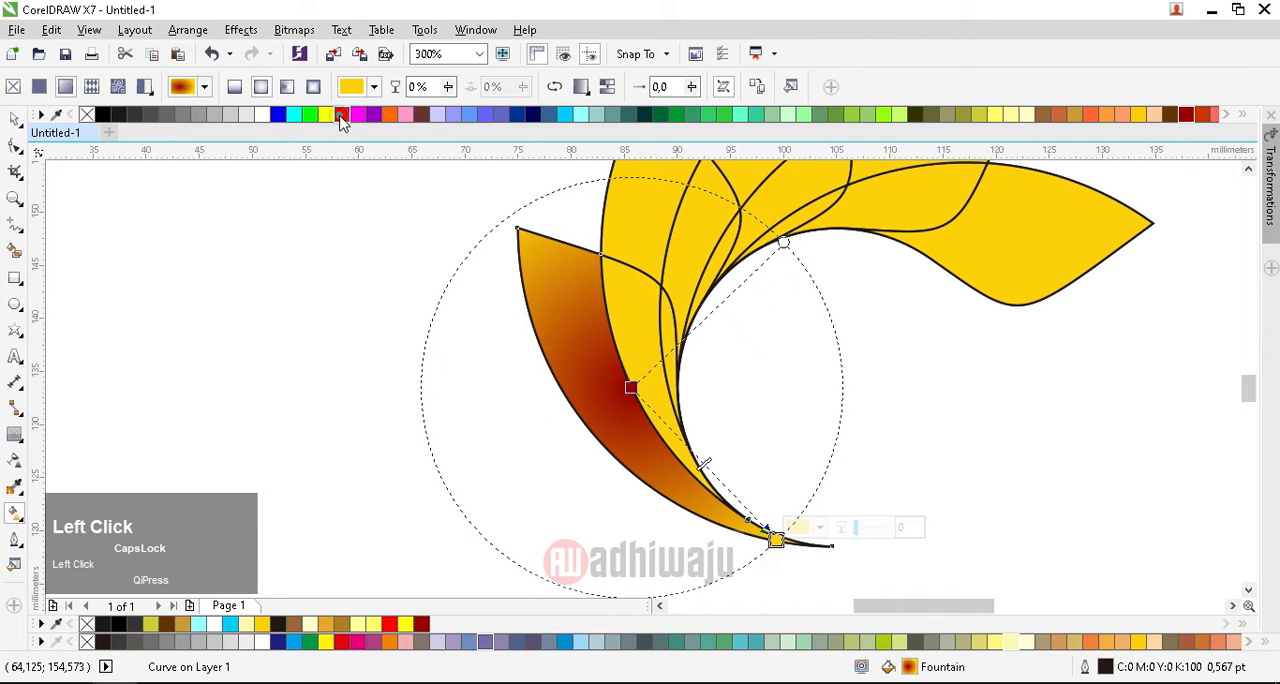
left_click(340, 114)
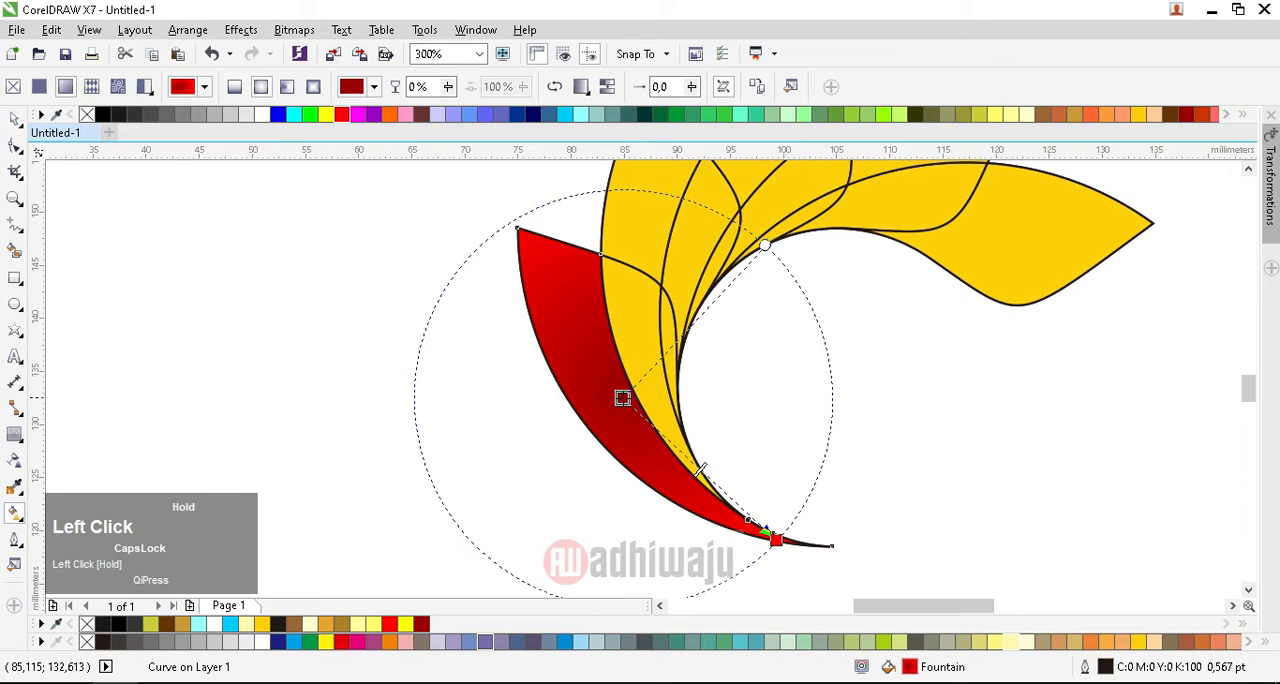
left_click(631, 388)
mouse_move(631, 392)
left_mouse_down()
mouse_move(640, 434)
mouse_move(640, 403)
mouse_move(626, 398)
left_mouse_up()
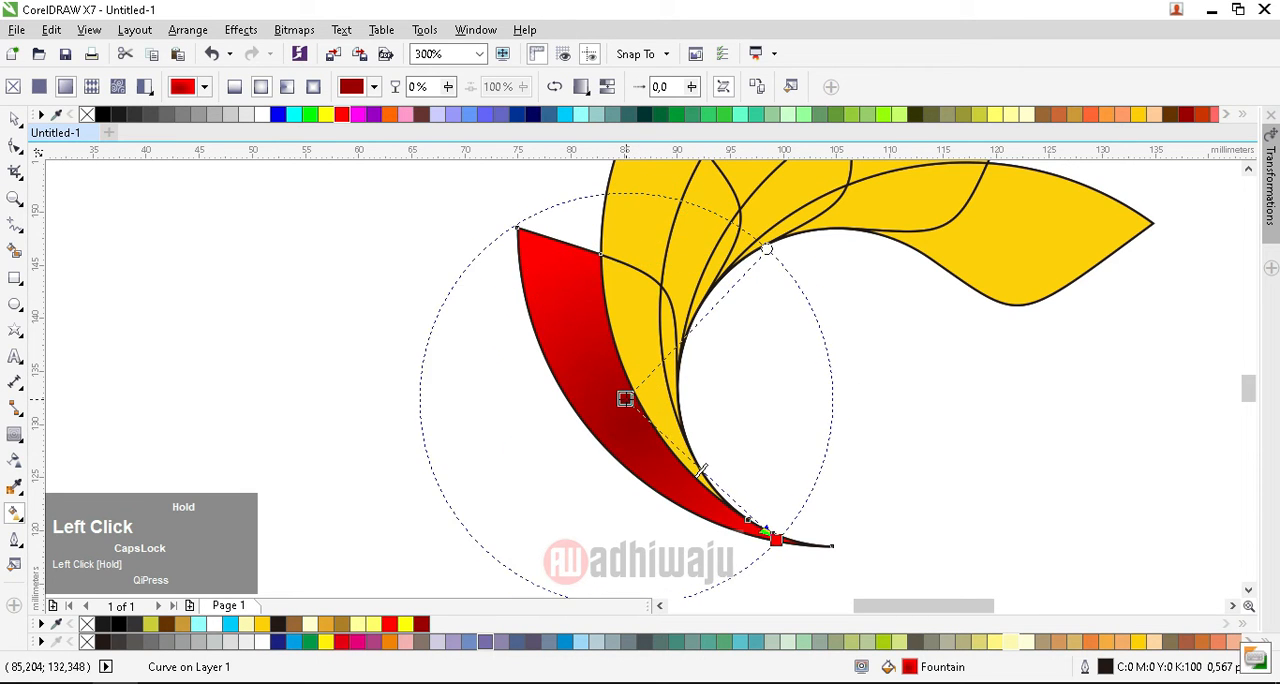
left_click_drag(776, 542, 809, 560)
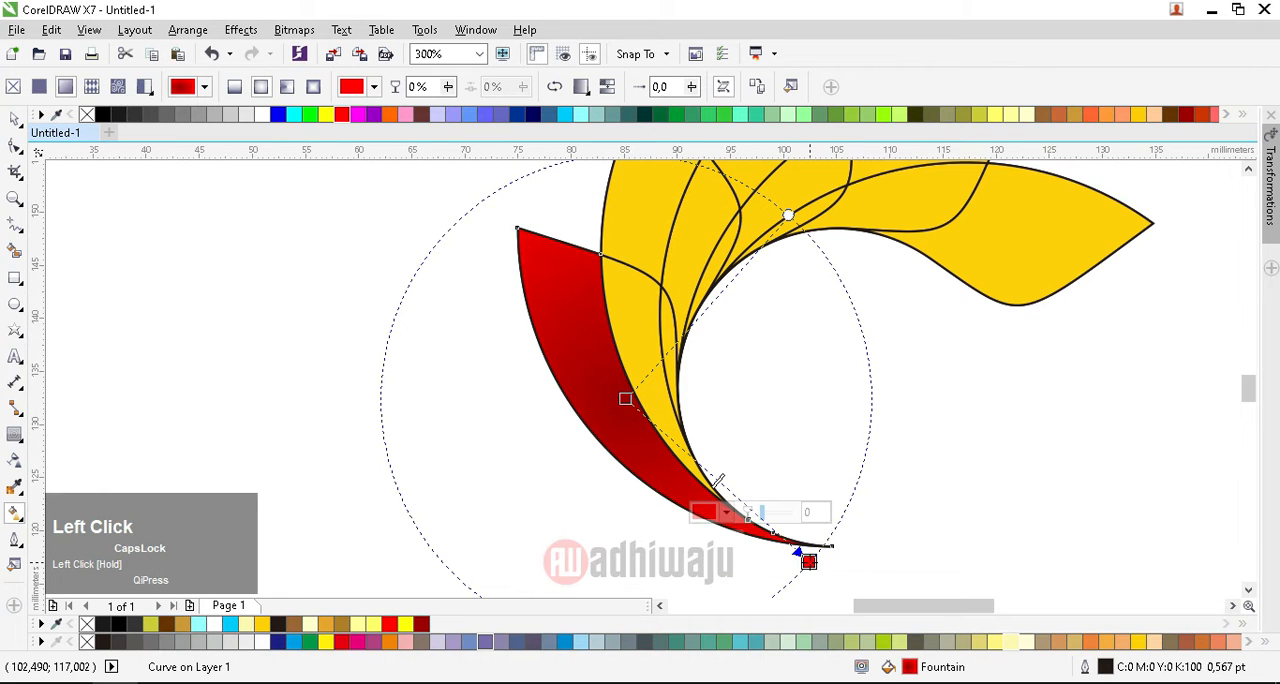
Step: Add an intermediate color node to the leaf's fountain fill and set its color to #941B1B
left_click(725, 487)
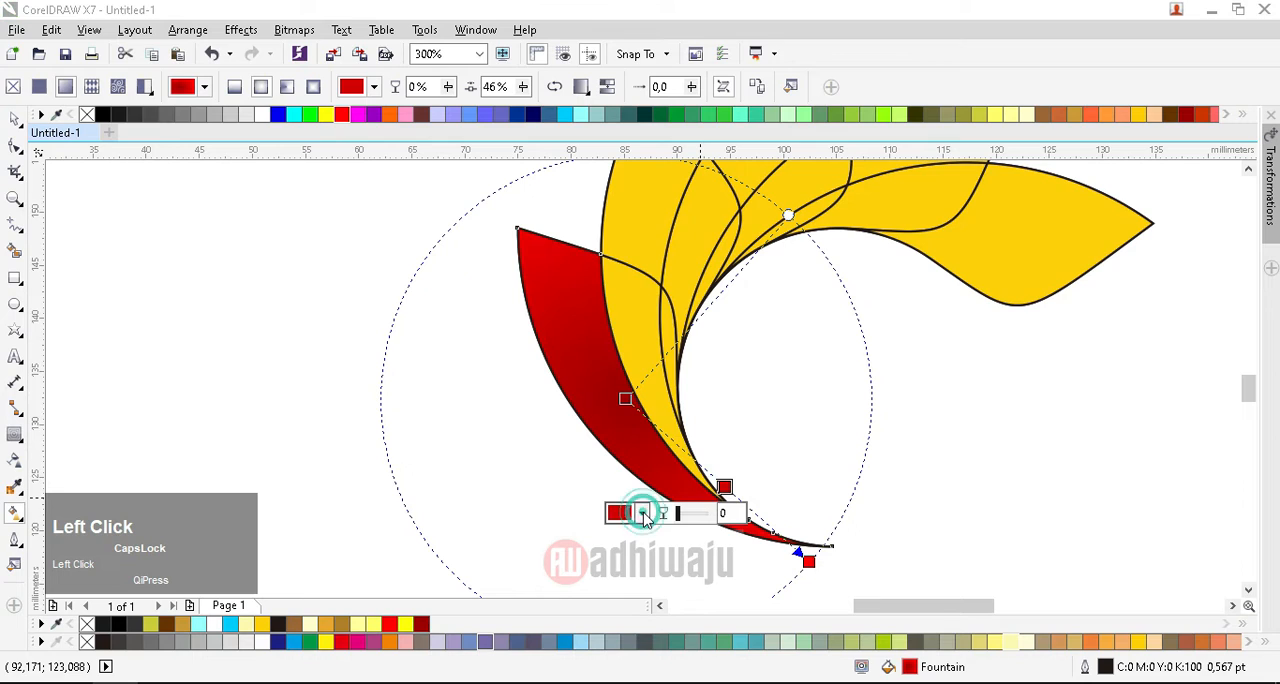
left_click(642, 513)
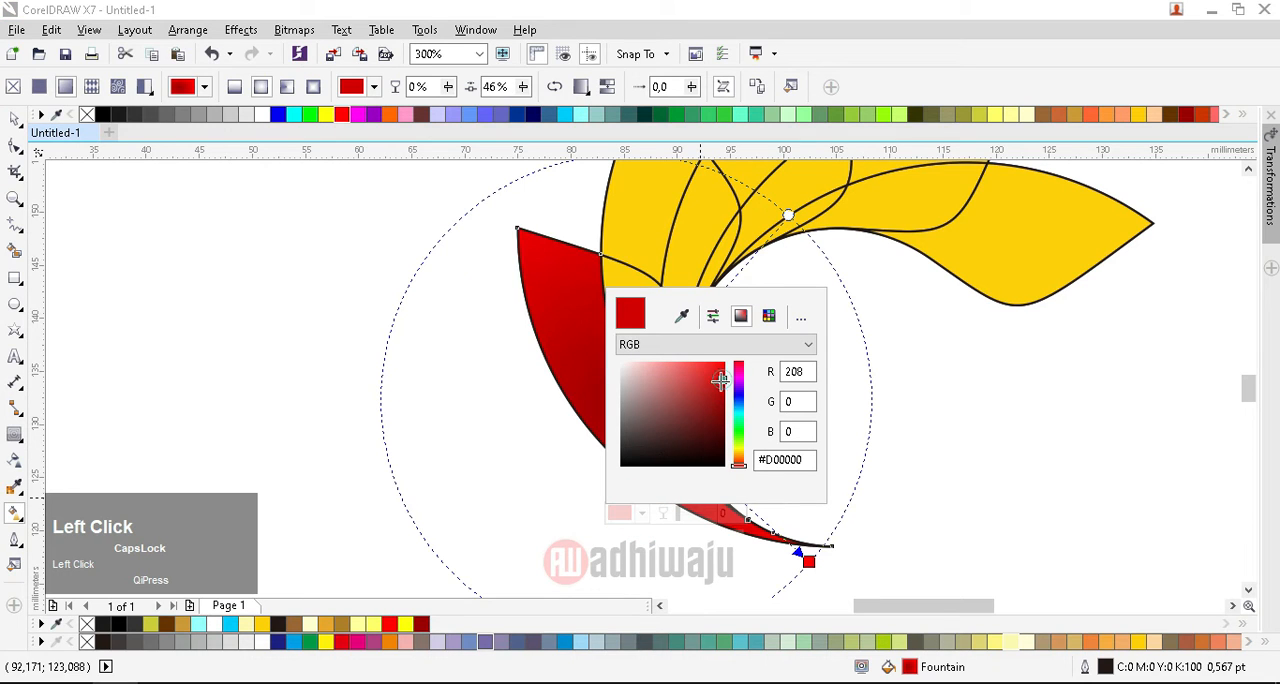
mouse_move(720, 381)
left_mouse_down()
mouse_move(712, 394)
mouse_move(700, 383)
mouse_move(707, 404)
left_mouse_up()
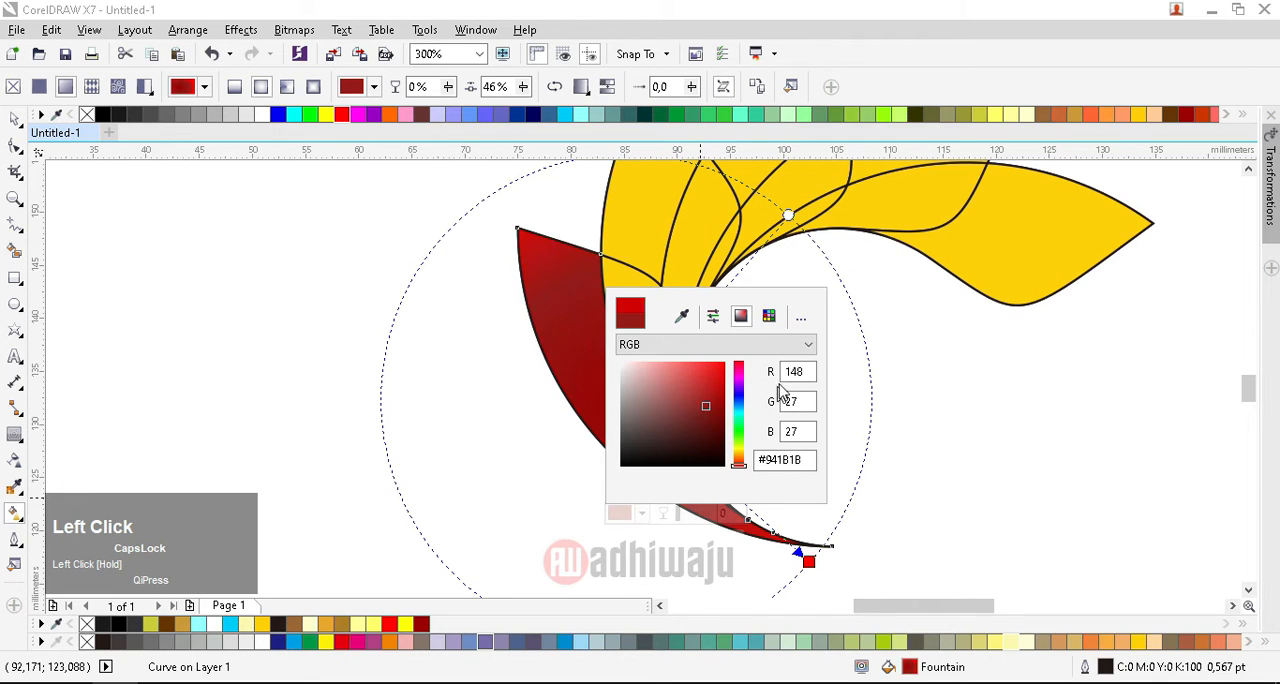
left_click(903, 449)
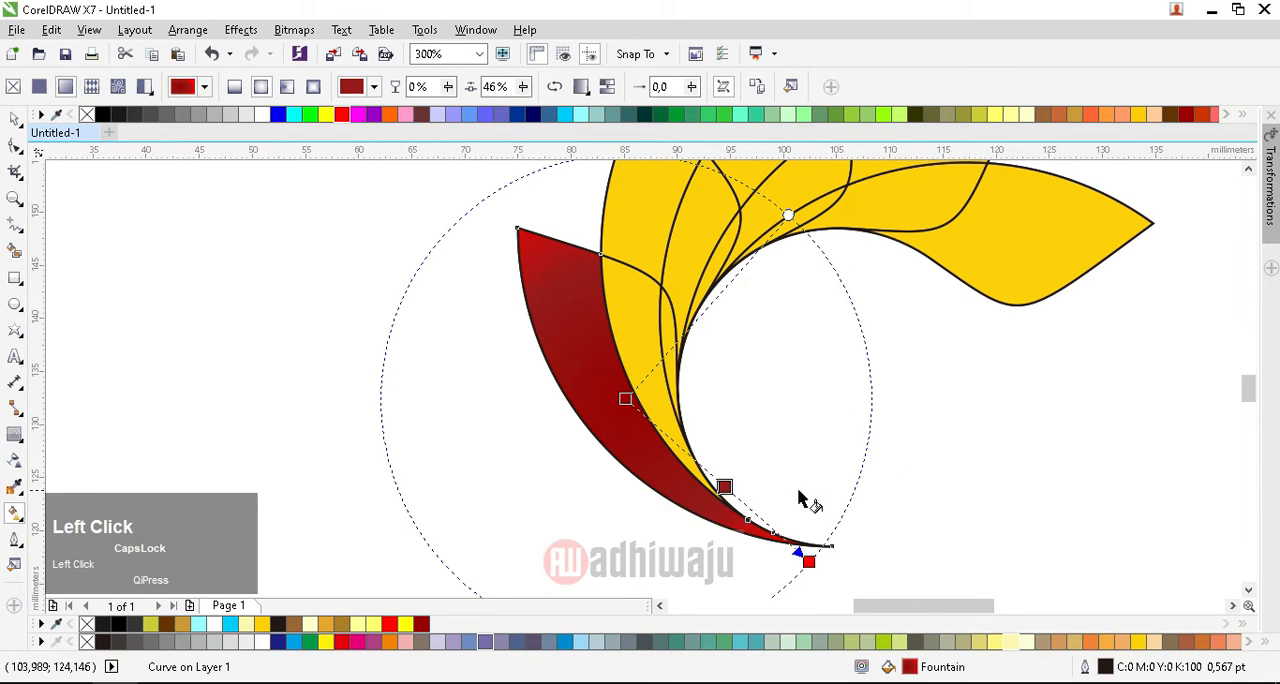
Step: Shift the fountain fill's center and intermediate node toward the leaf's upper end and darken the intermediate node to #3B0505
left_click_drag(703, 470, 669, 414)
double_click(676, 422)
left_click(713, 400)
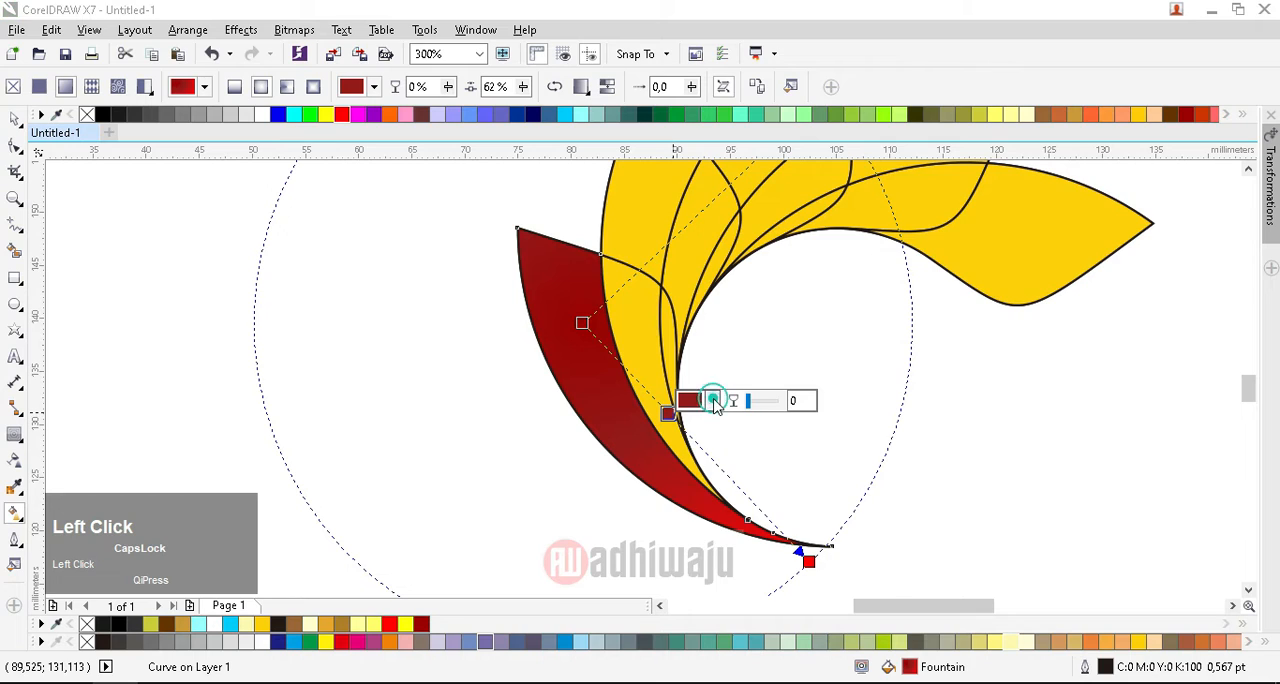
left_click_drag(778, 528, 790, 567)
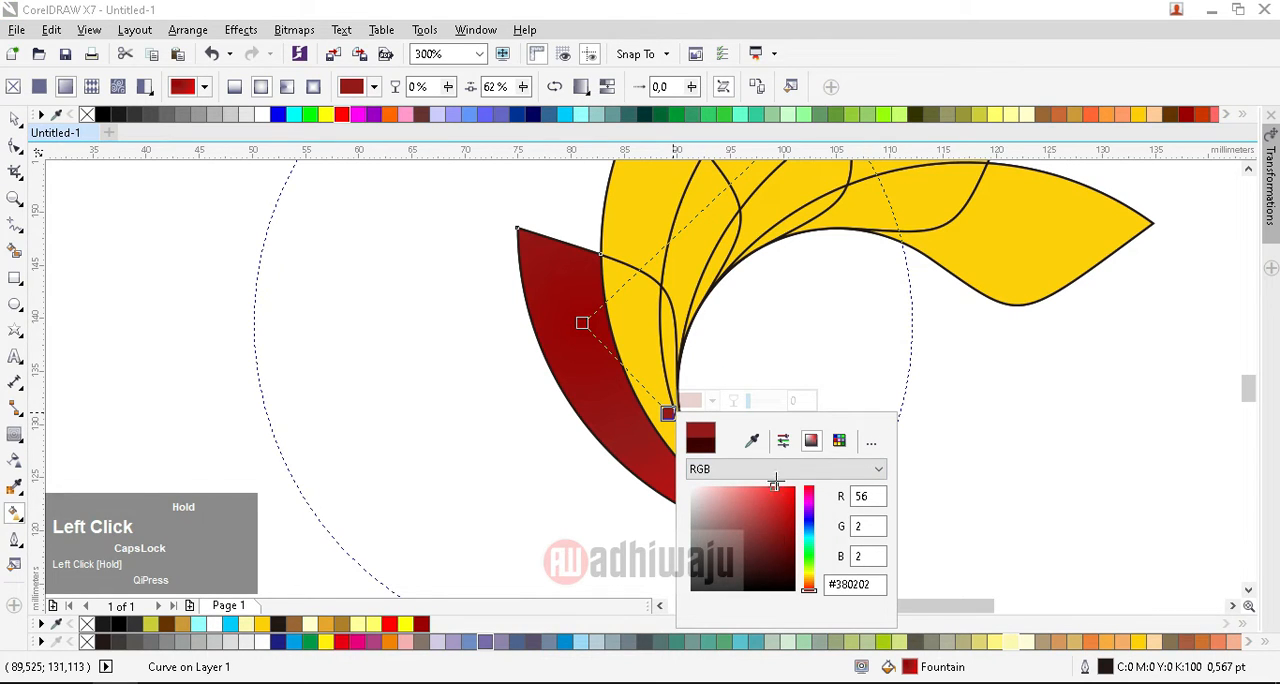
left_click_drag(775, 483, 786, 567)
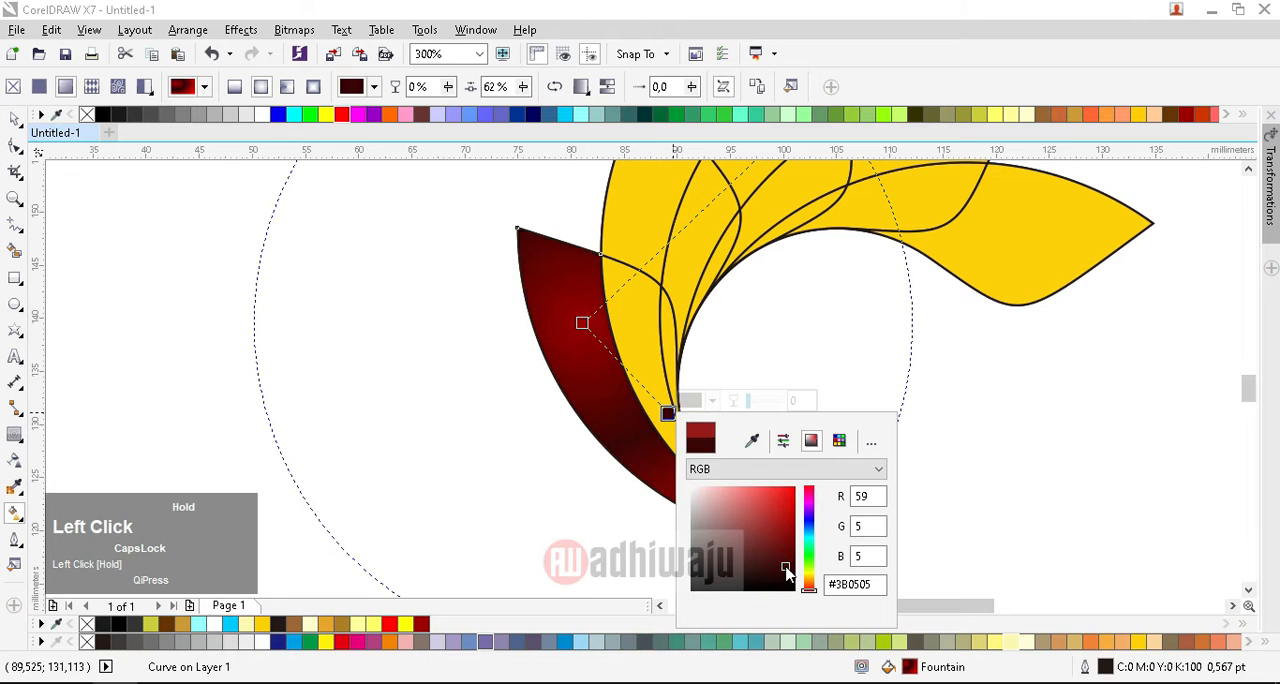
left_click(477, 386)
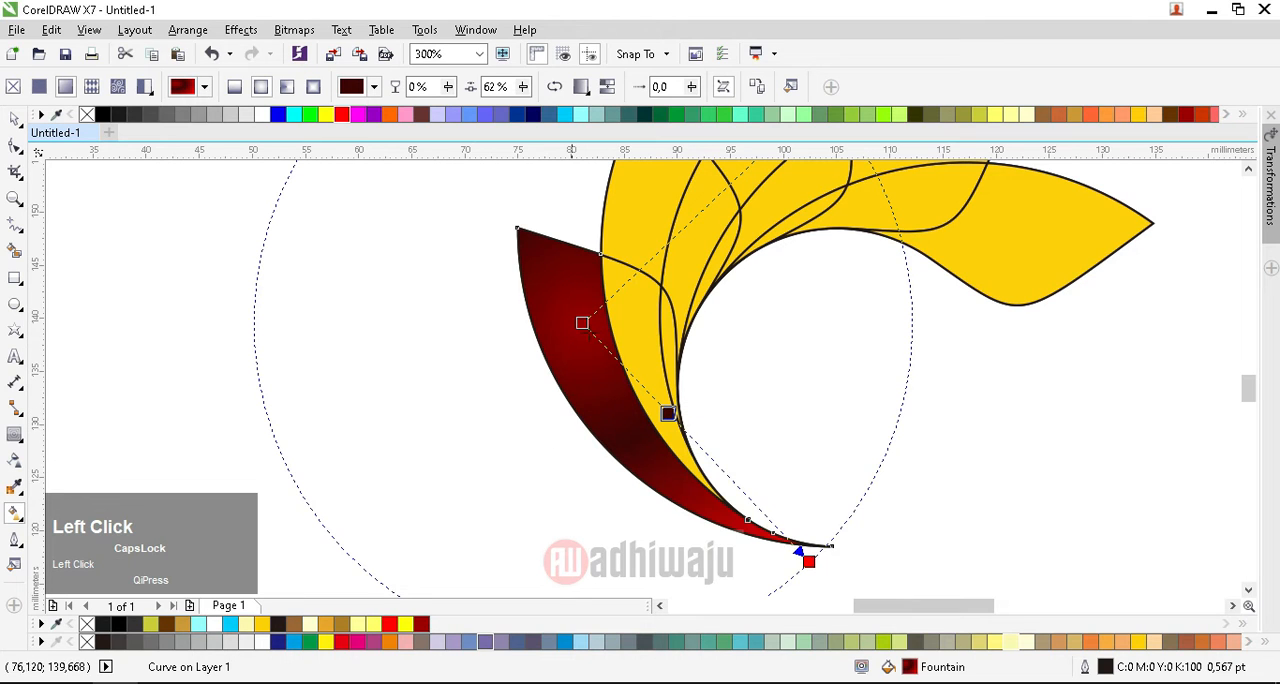
Step: Try to repeat the last fountain fill on the region just inside the leftmost leaf
left_click(634, 334)
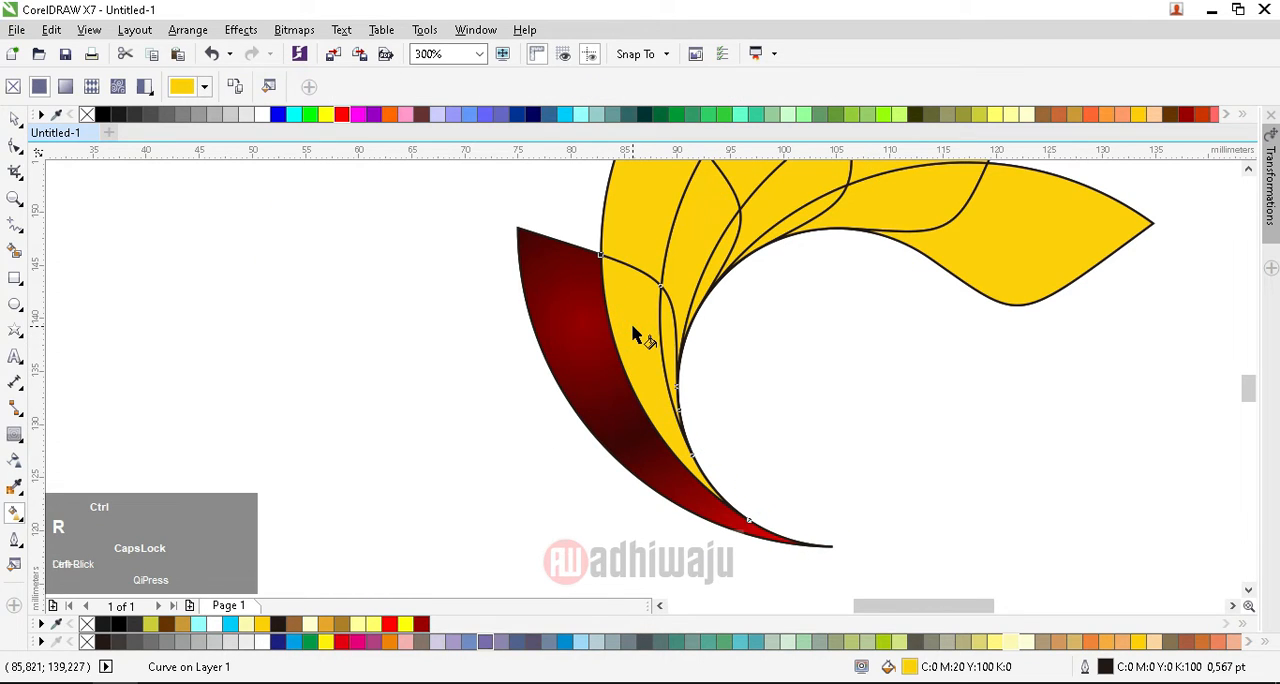
key("ctrl+r")
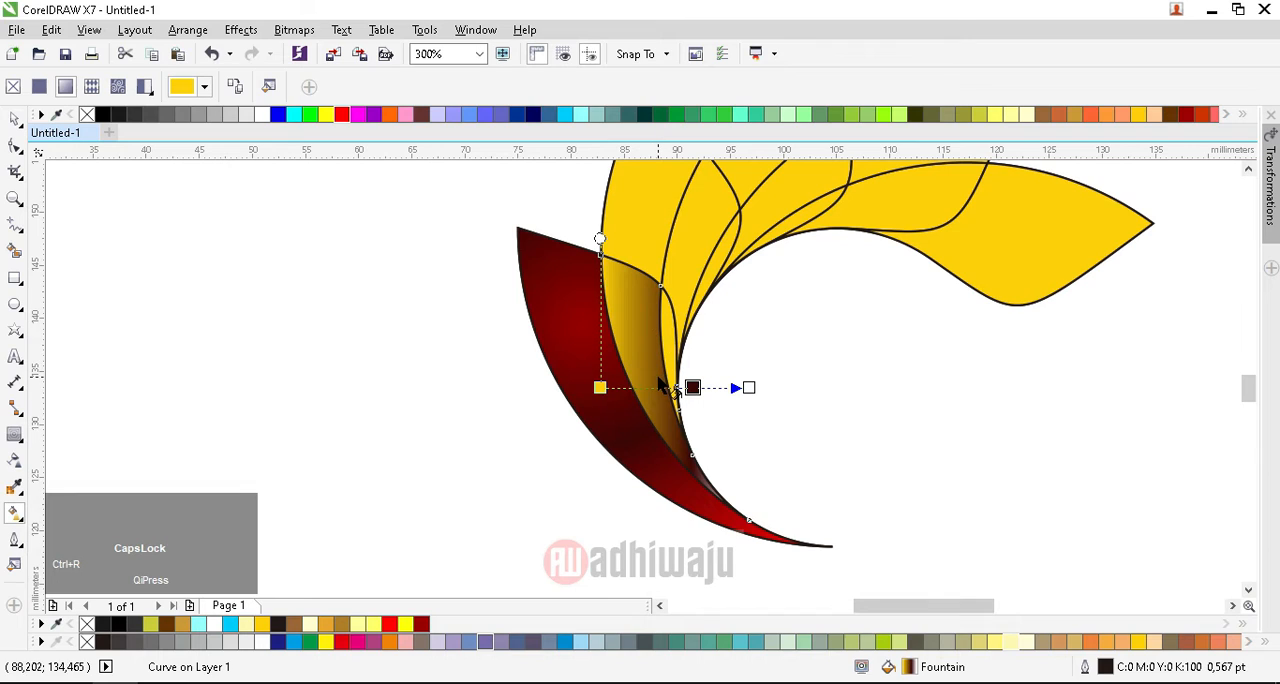
key("ctrl")
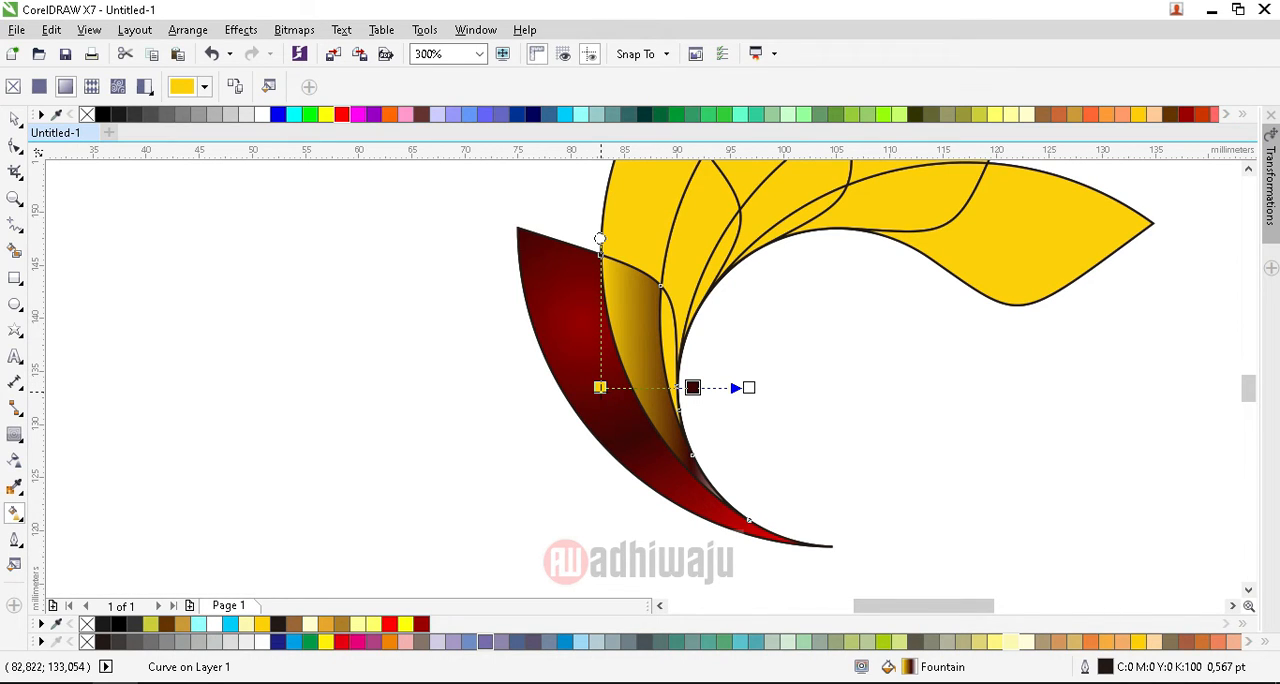
Step: Move the leftmost leaf's intermediate color node slightly outward and repeat its fountain fill on the adjoining inner region
left_click(541, 309)
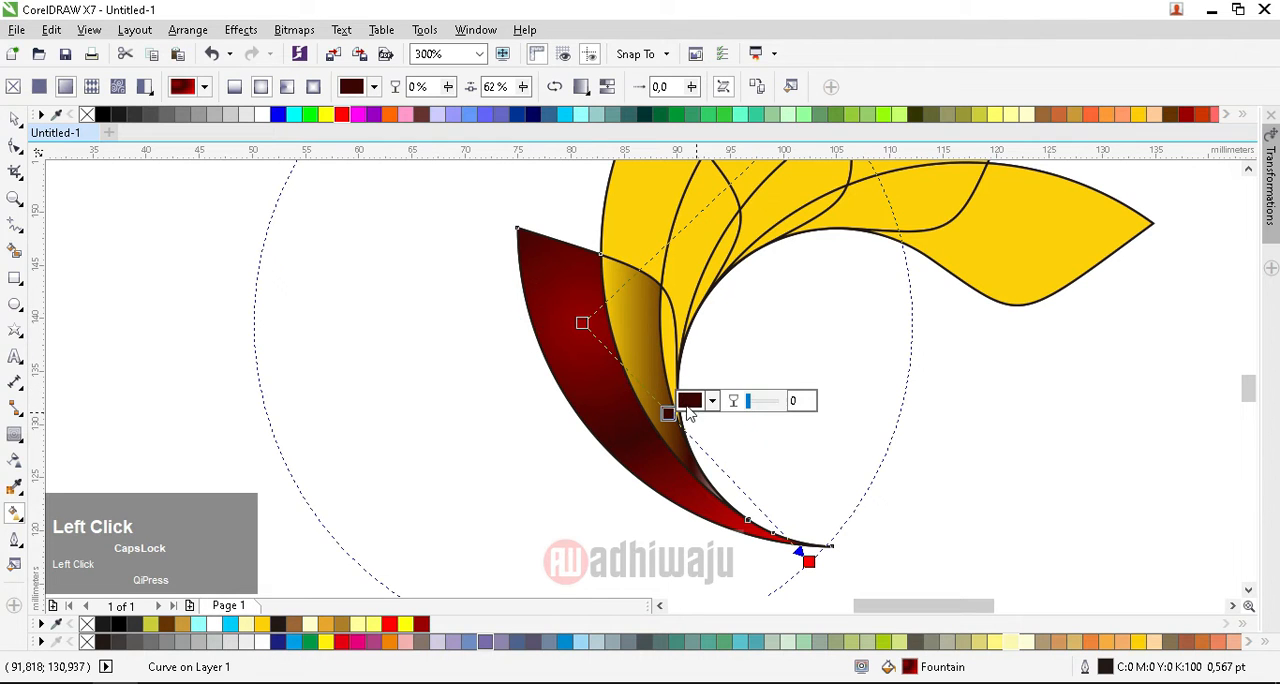
left_click_drag(669, 413, 686, 433)
left_click(628, 333, "ctrl")
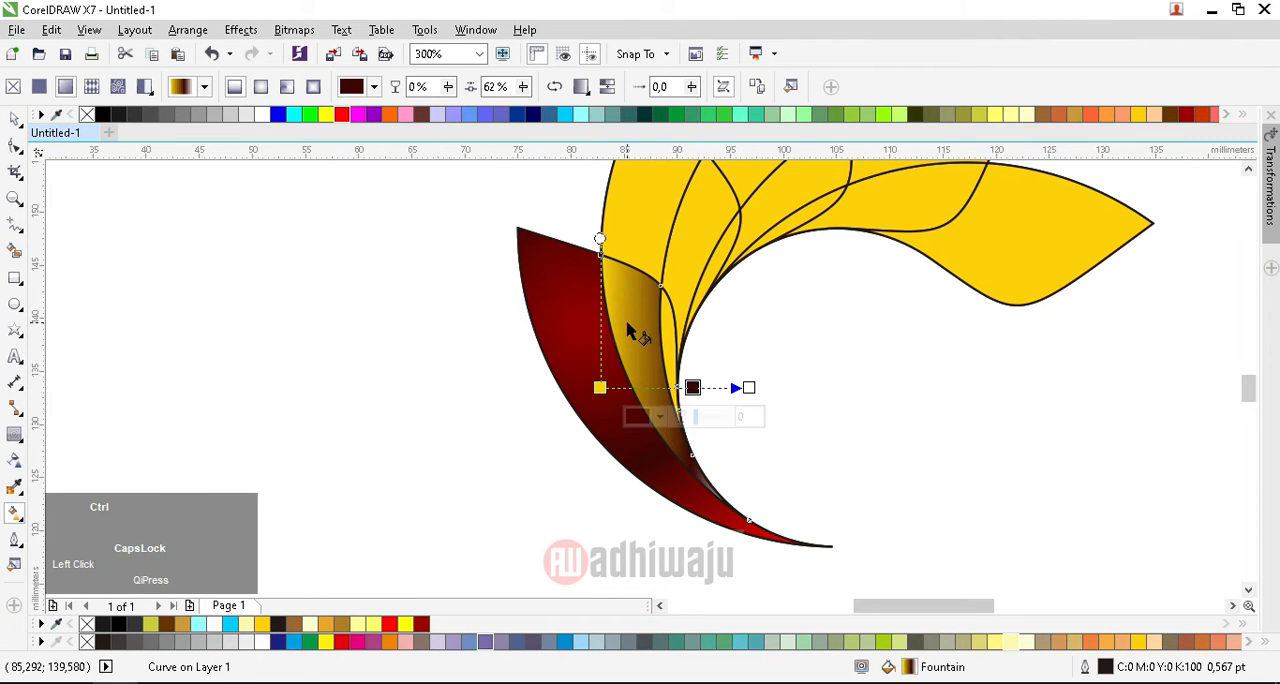
key("ctrl+r")
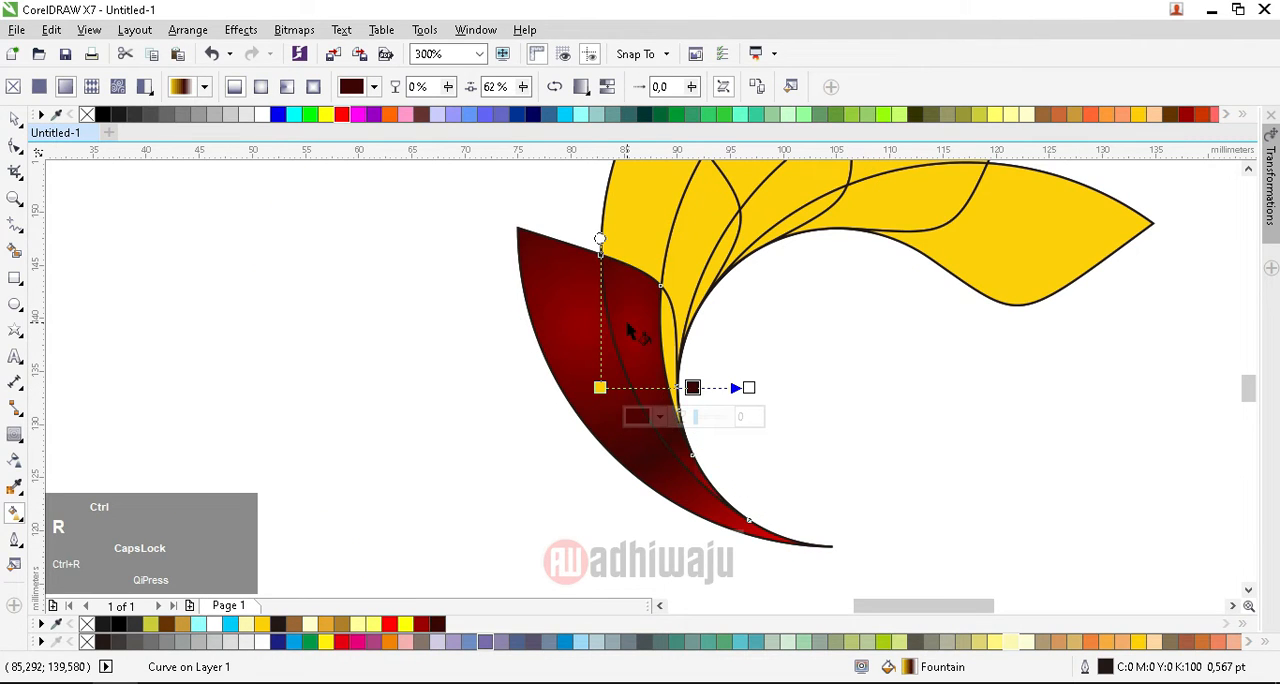
Step: Repeat the red fountain fill on the second leaf's outer region, its overlap with the third leaf, and the two narrow slivers along the inner curve
left_click(640, 214)
key("ctrl+r")
scroll(700, 258, "up", 2)
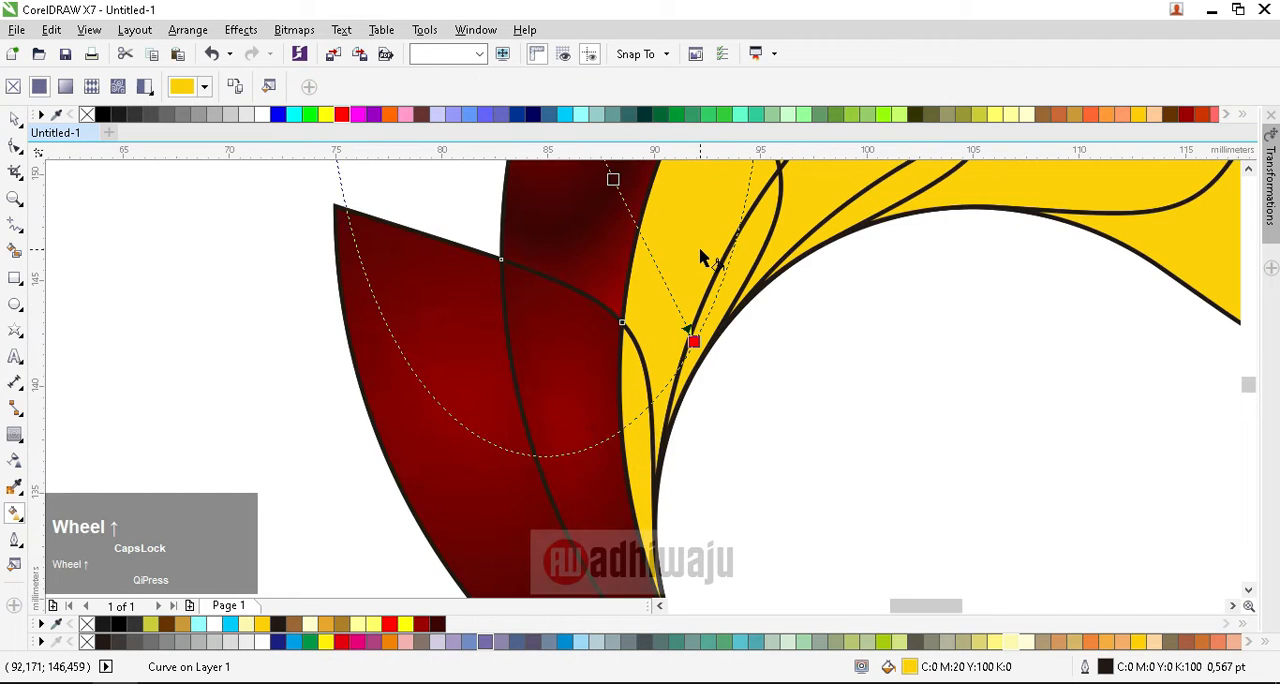
left_click(700, 258)
key("ctrl+r")
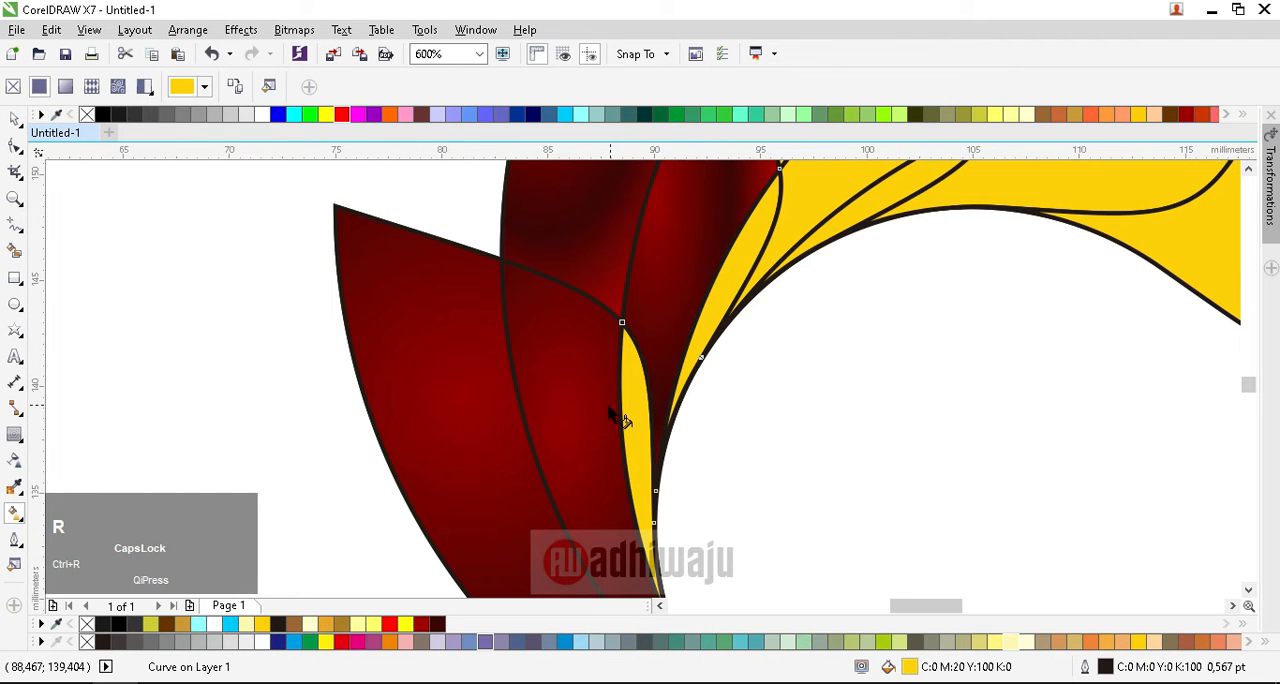
left_click(631, 409)
key("ctrl+r")
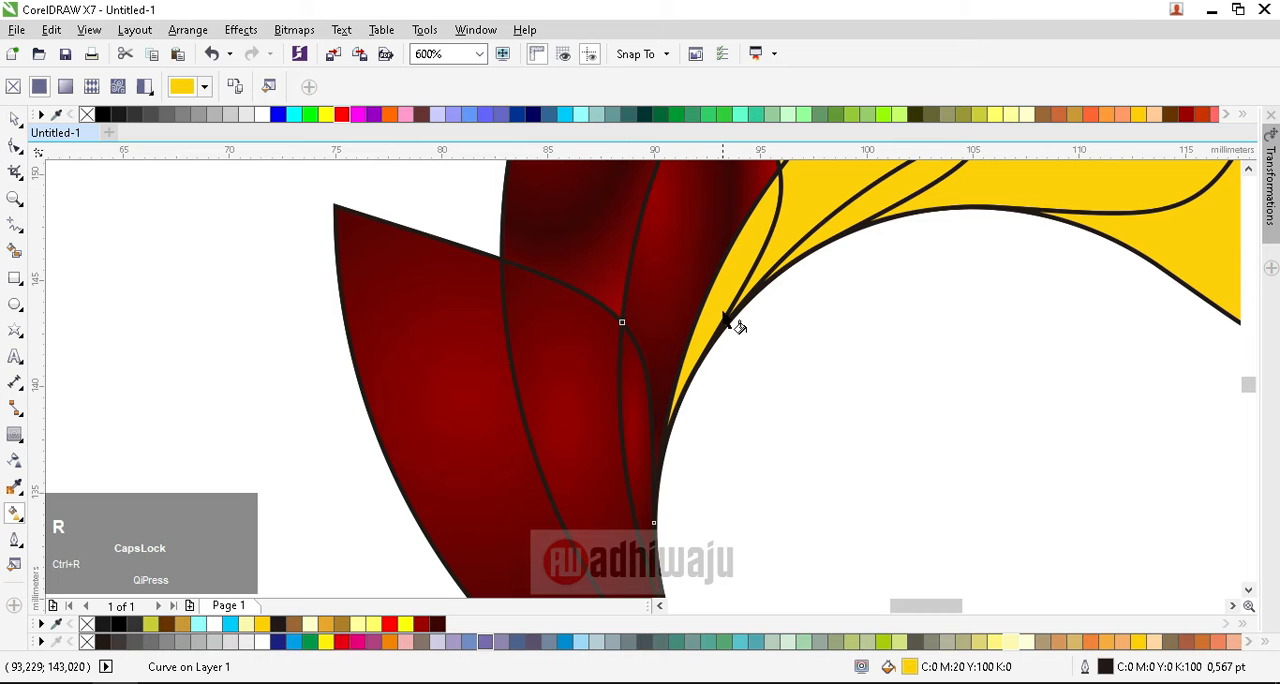
left_click(721, 282)
key("ctrl+r")
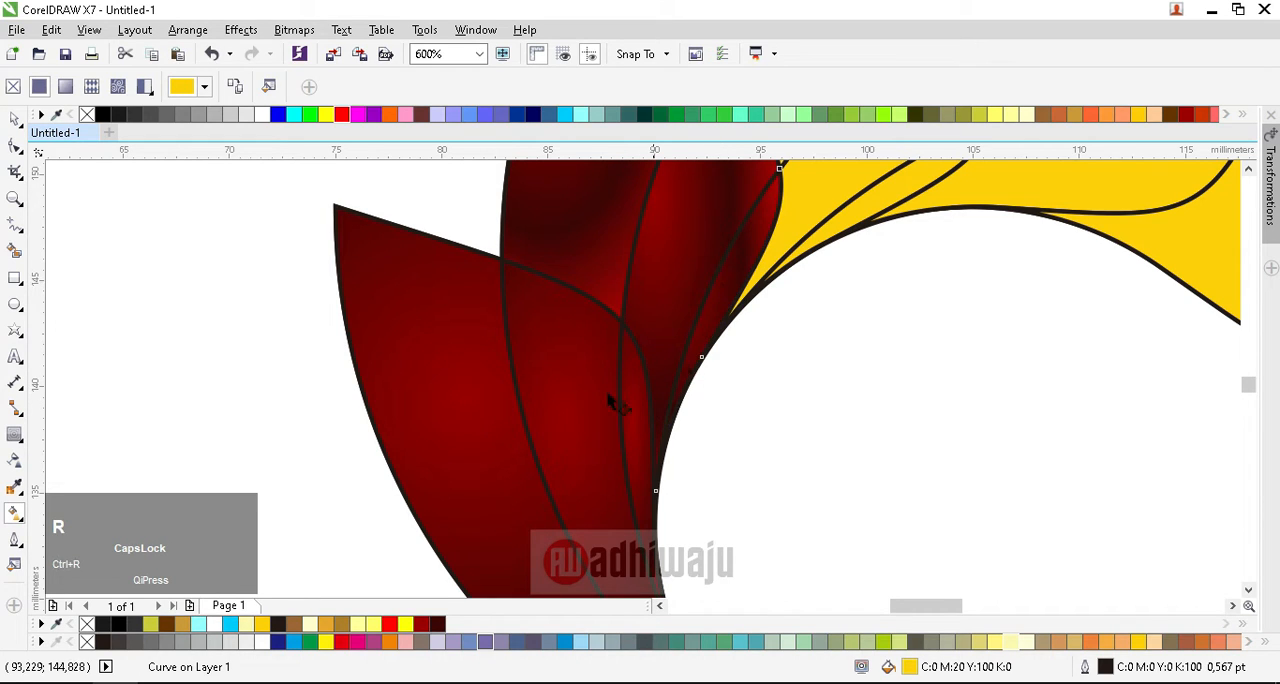
Step: Repeat the red fountain fill on the third leaf's outer region, its overlap with the fourth leaf, and the sliver below that overlap
scroll(683, 340, "down", 1)
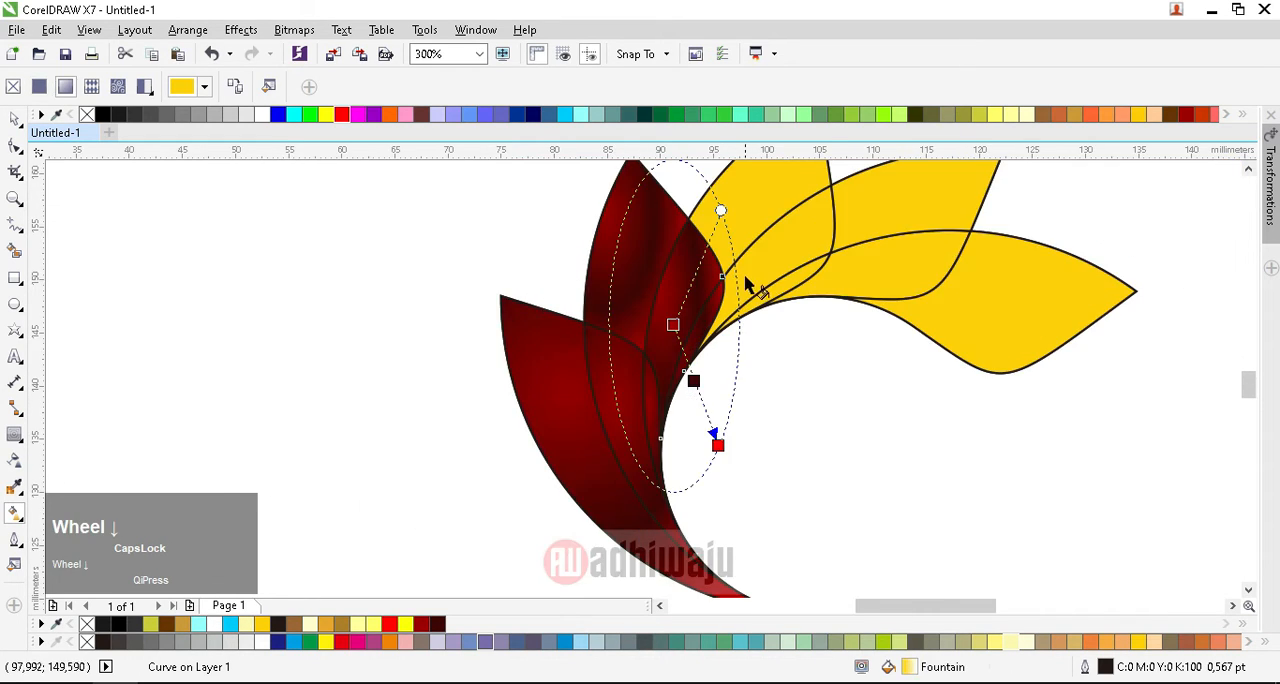
left_click(752, 276)
scroll(755, 276, "up", 1)
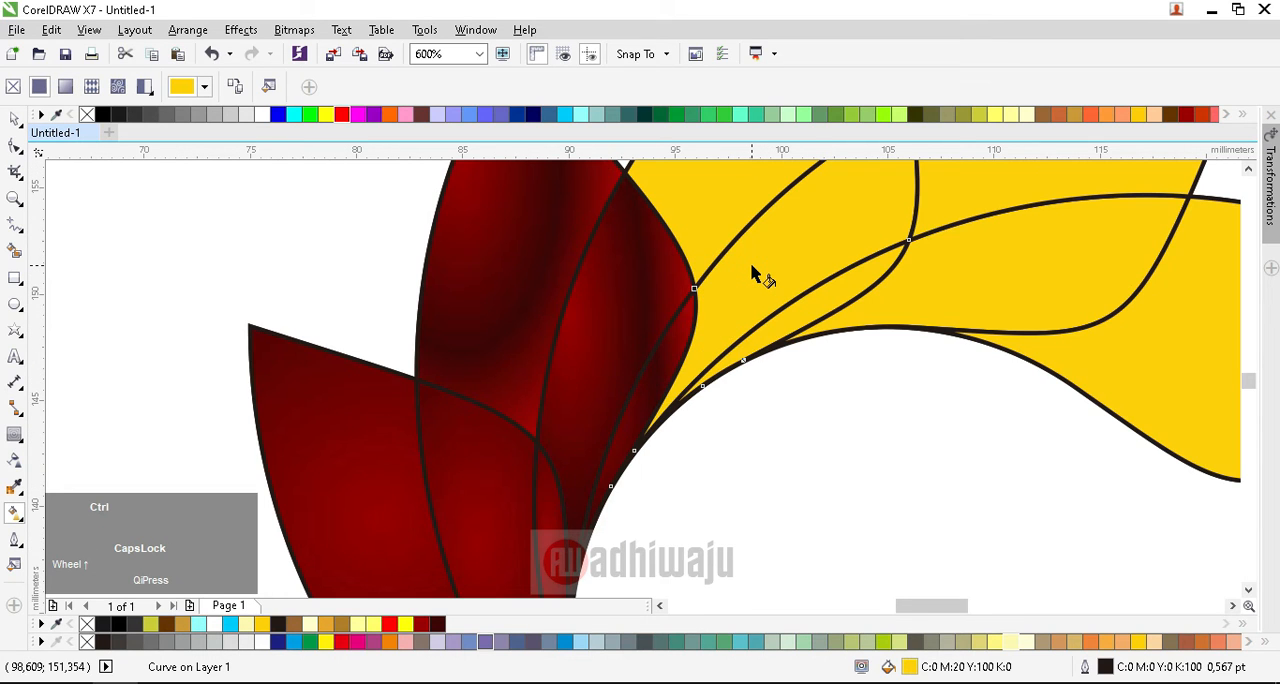
key("ctrl+r")
left_click(803, 302)
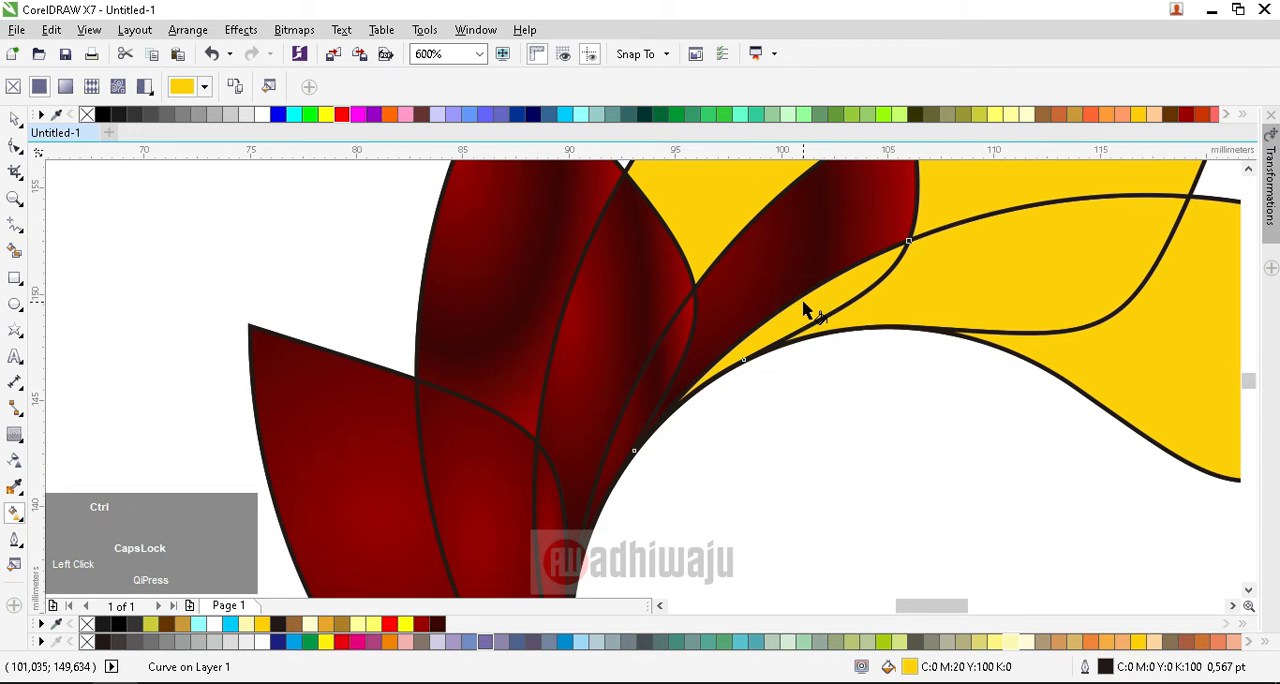
key("ctrl+r")
left_click(694, 200)
key("ctrl+r")
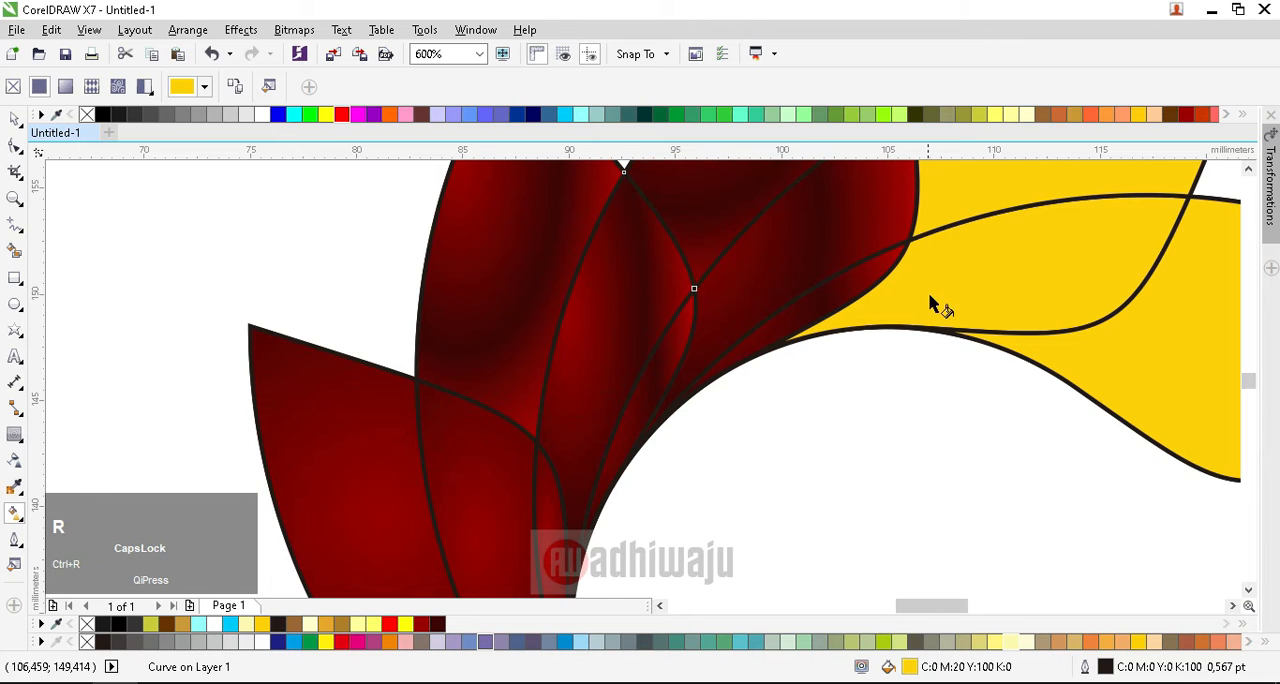
Step: Repeat the red fountain fill on the fourth leaf's outer region, its overlap with the rightmost leaf, and the rightmost leaf's remaining region
left_click(931, 298)
key("ctrl+r")
left_click(985, 188)
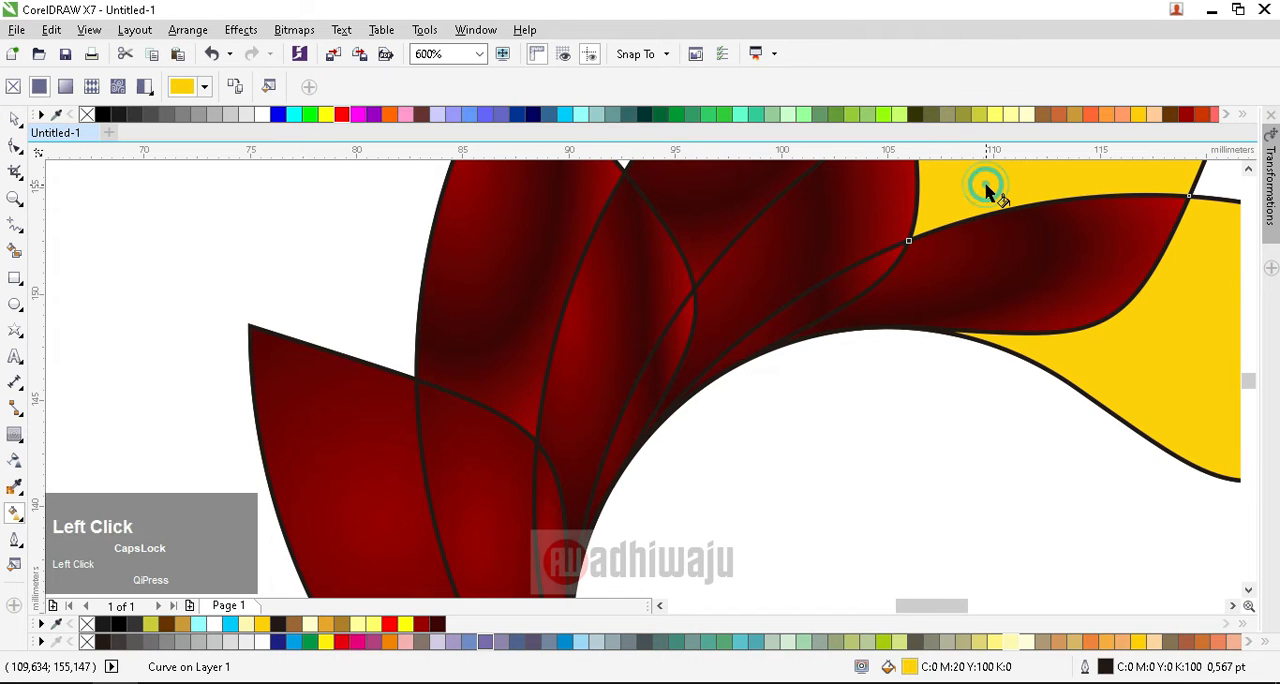
key("ctrl+r")
left_click(1147, 331)
key("ctrl+r")
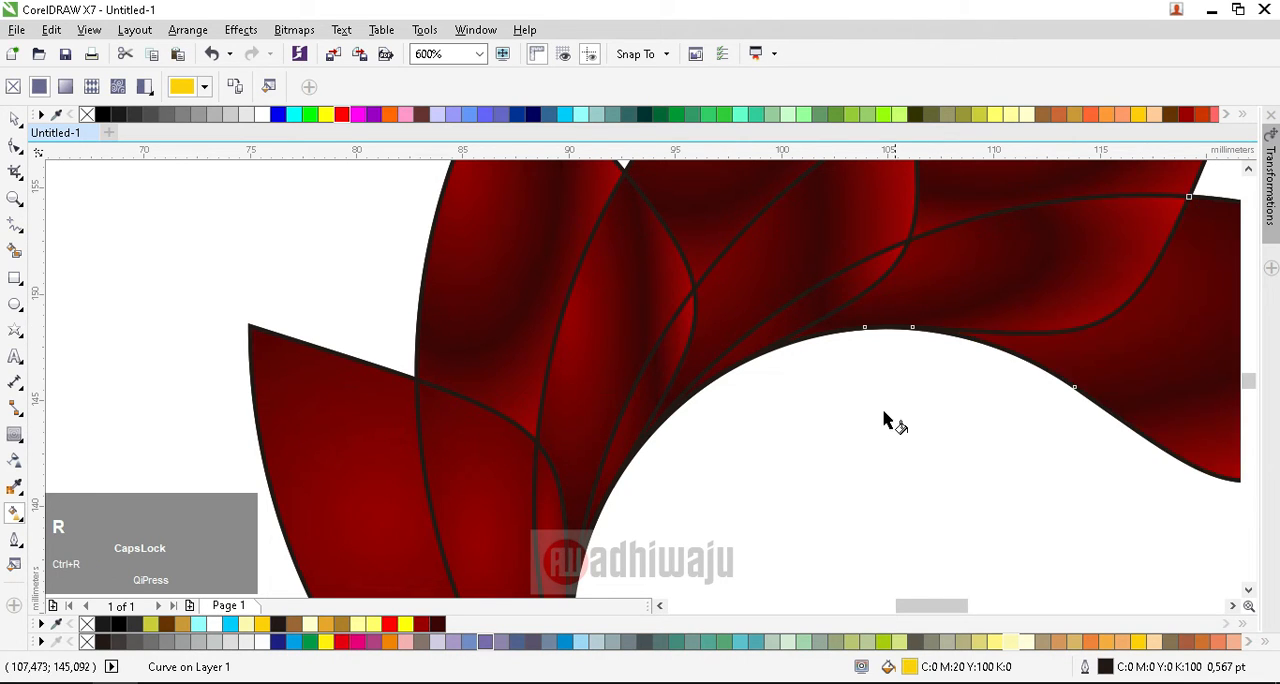
Step: Try removing the outlines from all the petal pieces at once, and undo it
scroll(885, 420, "down", 2)
scroll(889, 378, "up", 1)
scroll(697, 366, "down", 1)
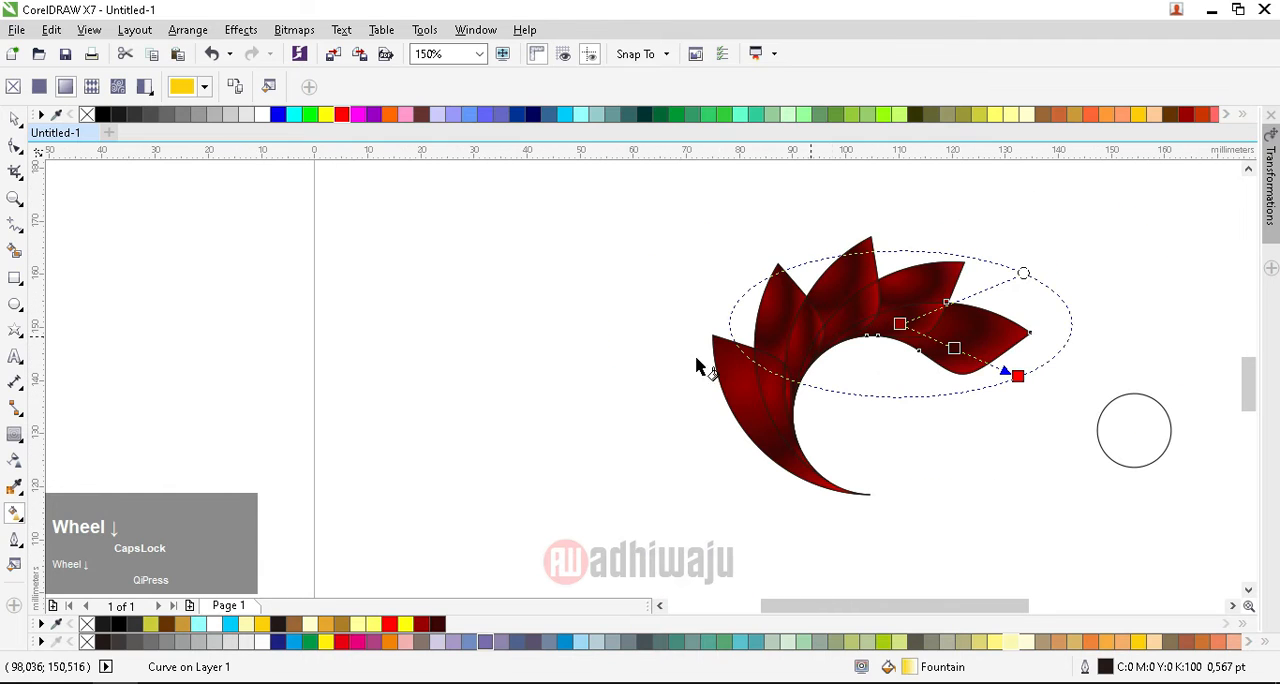
left_click(15, 119)
left_click(529, 269)
left_click_drag(646, 217, 1061, 531)
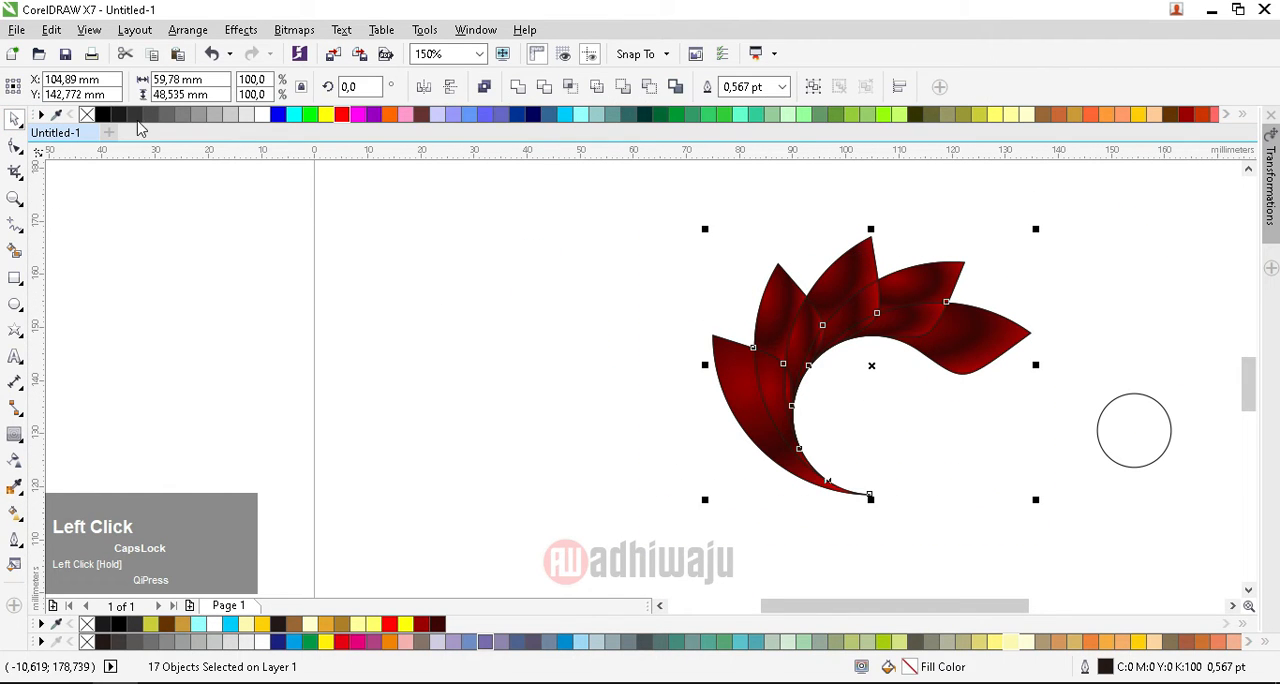
right_click(88, 114)
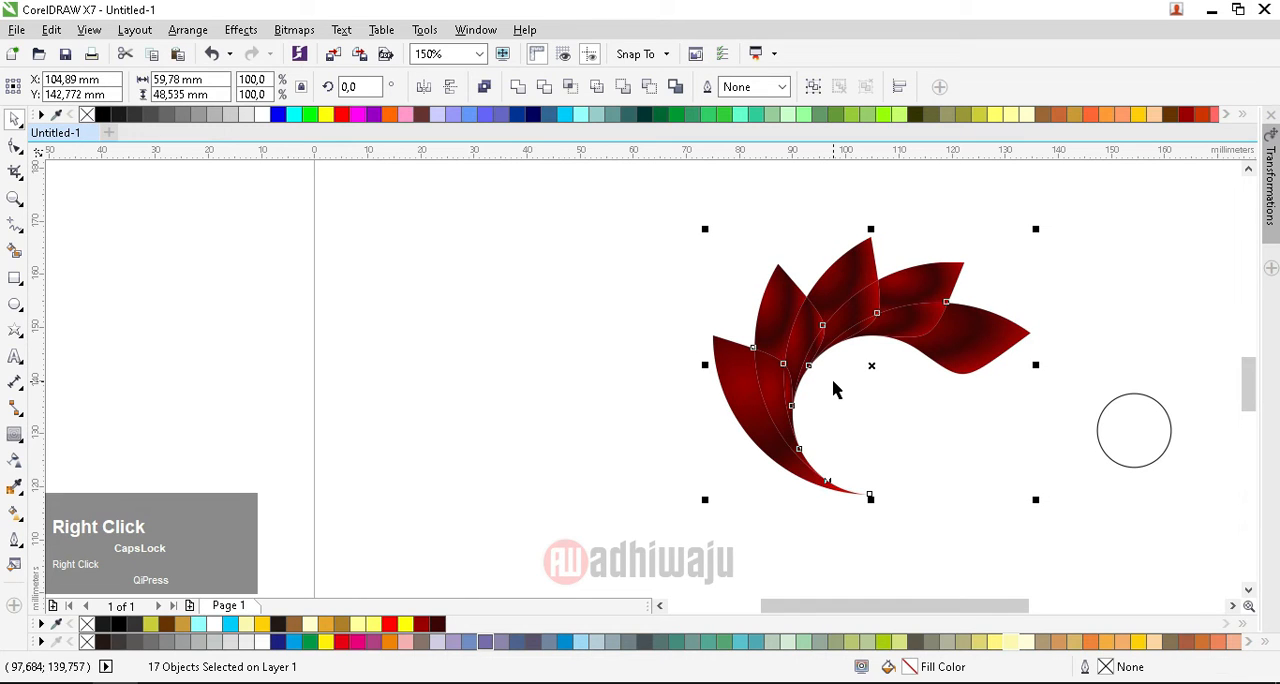
key("ctrl+z")
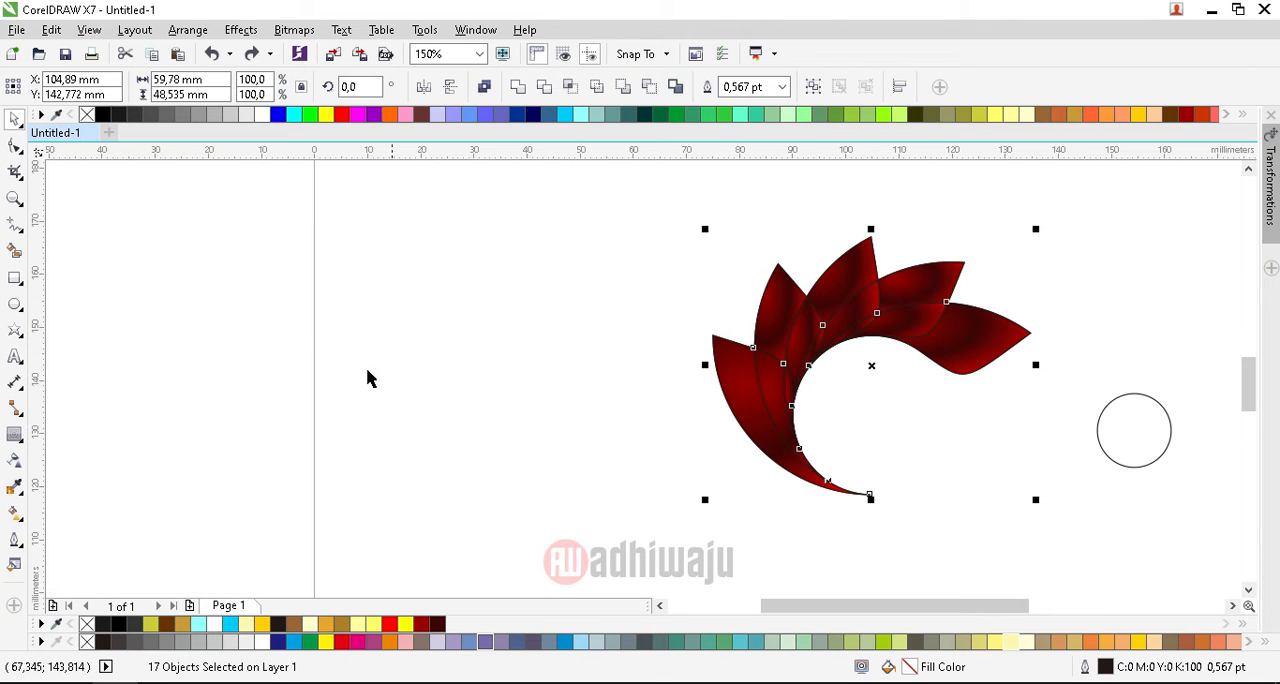
Step: Shift the intermediate dark color node of the rightmost petal's fountain fill to the 50% position
scroll(1004, 344, "up", 2)
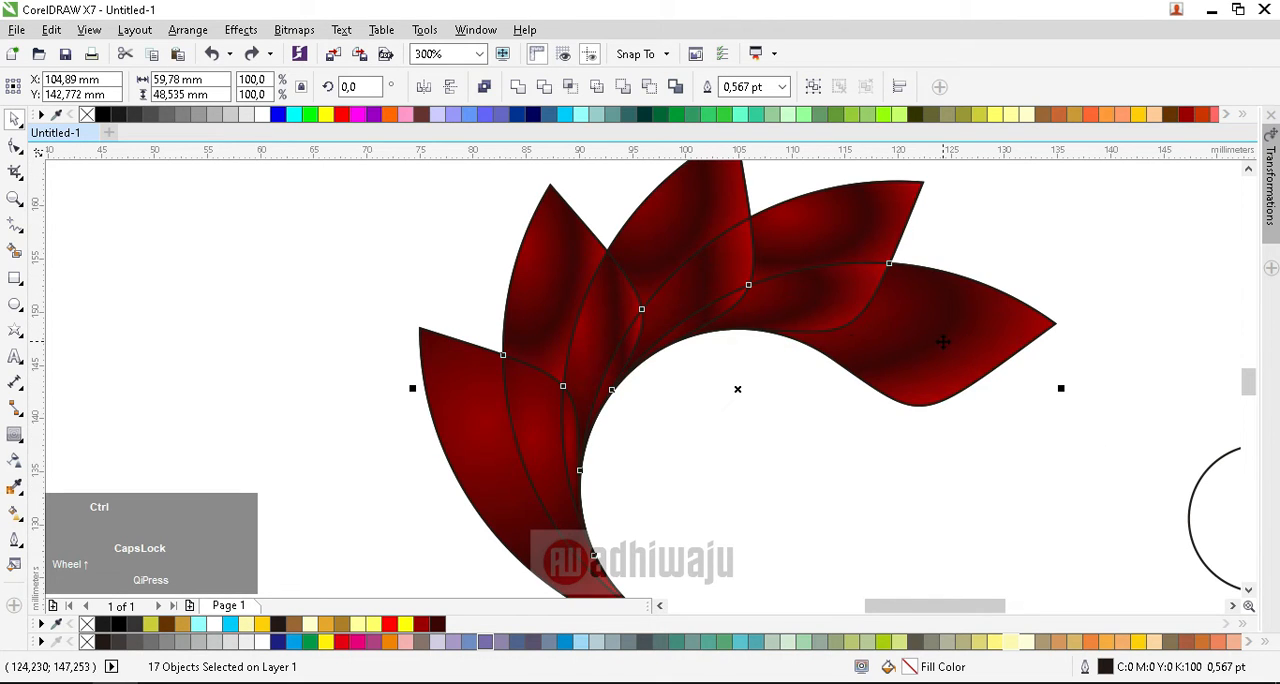
left_click(16, 513)
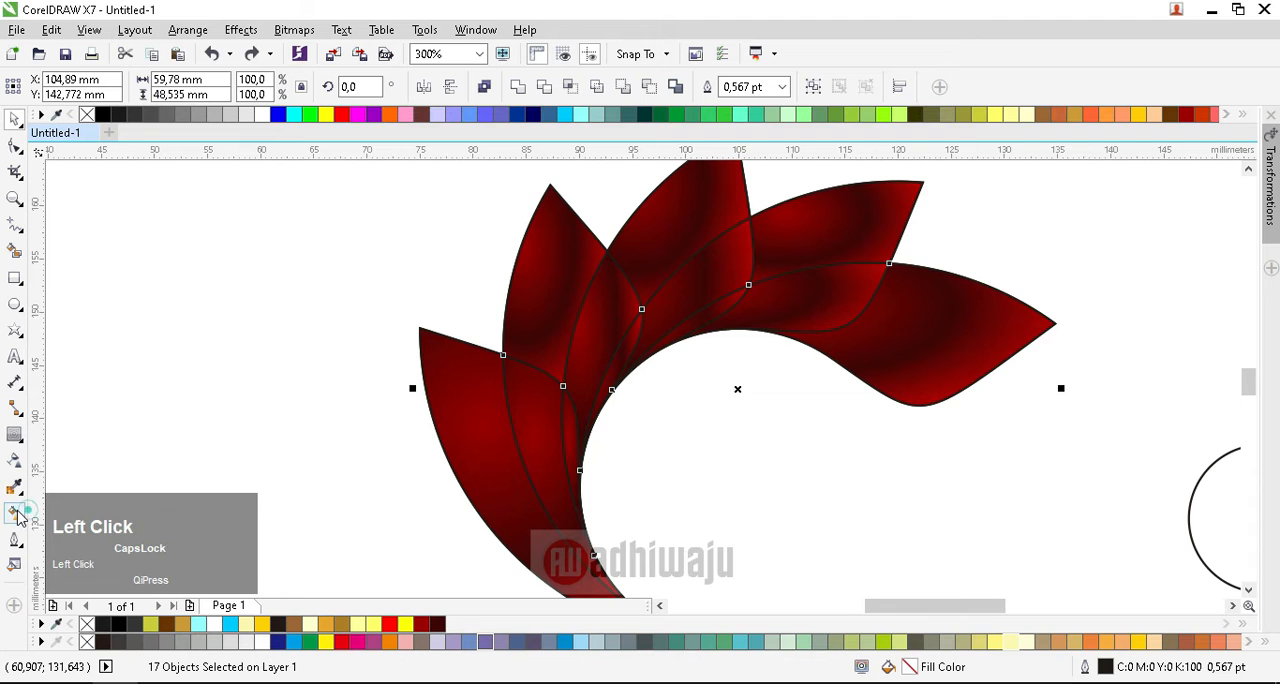
left_click(903, 354)
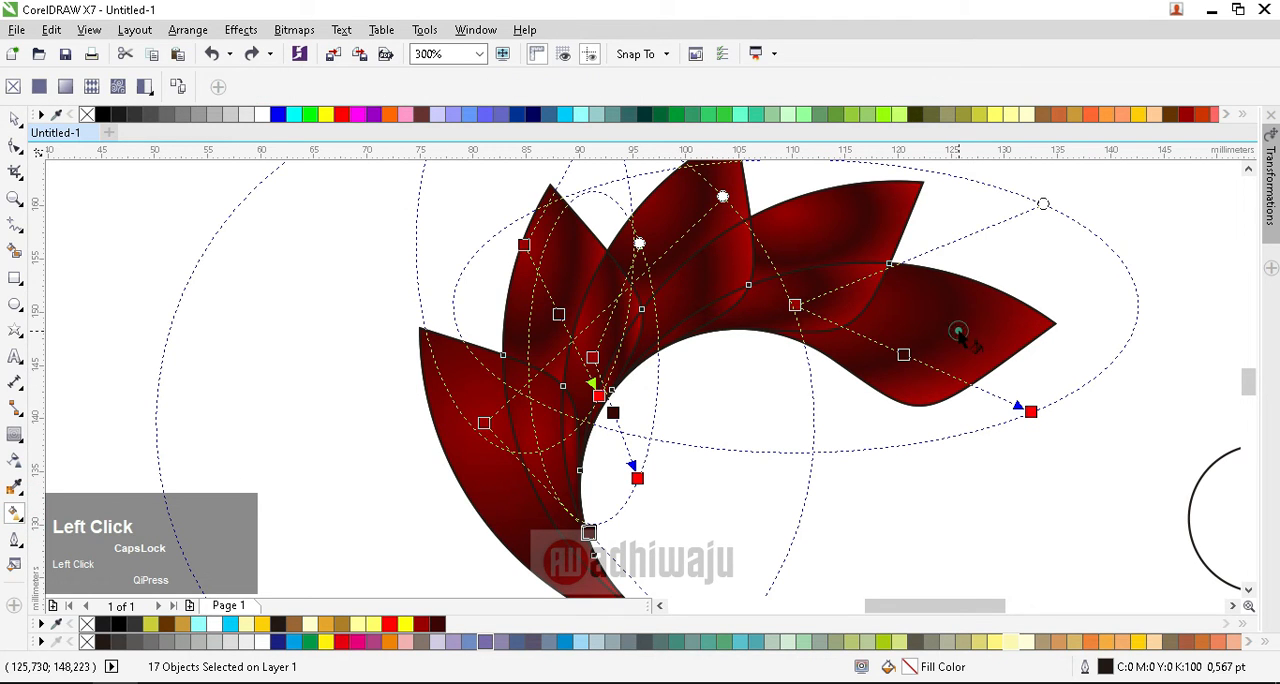
left_click(874, 450)
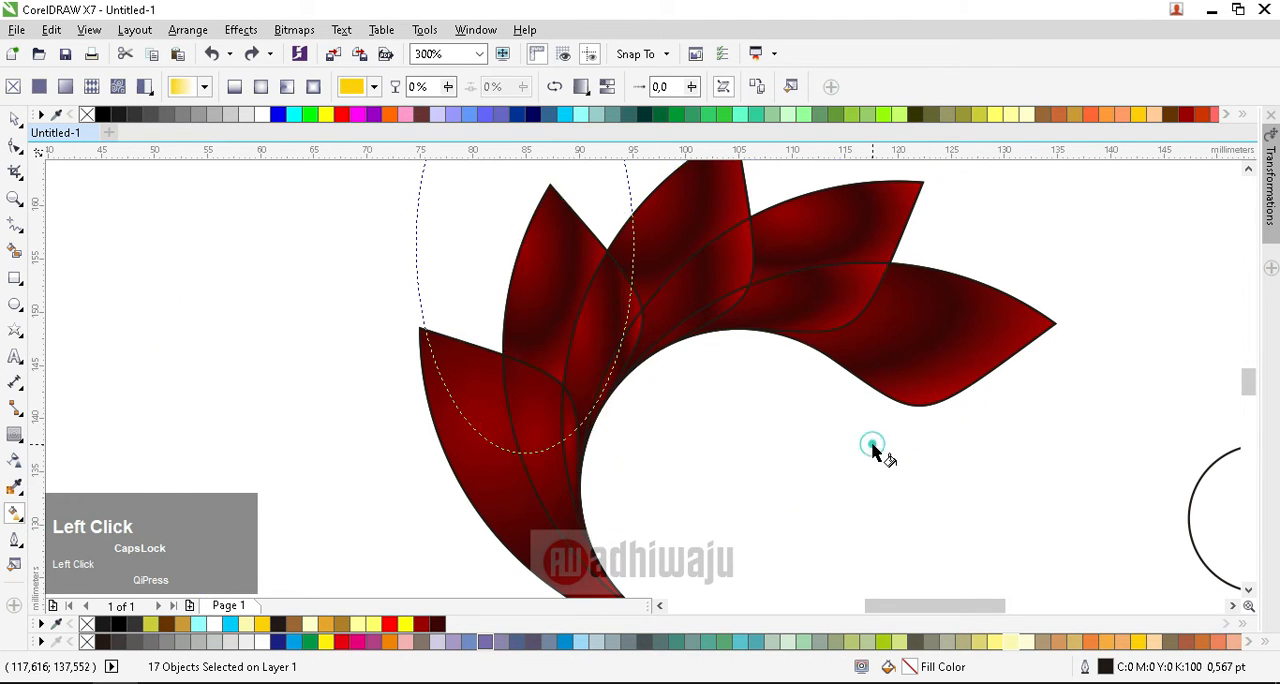
left_click(918, 358)
left_click_drag(907, 357, 903, 355)
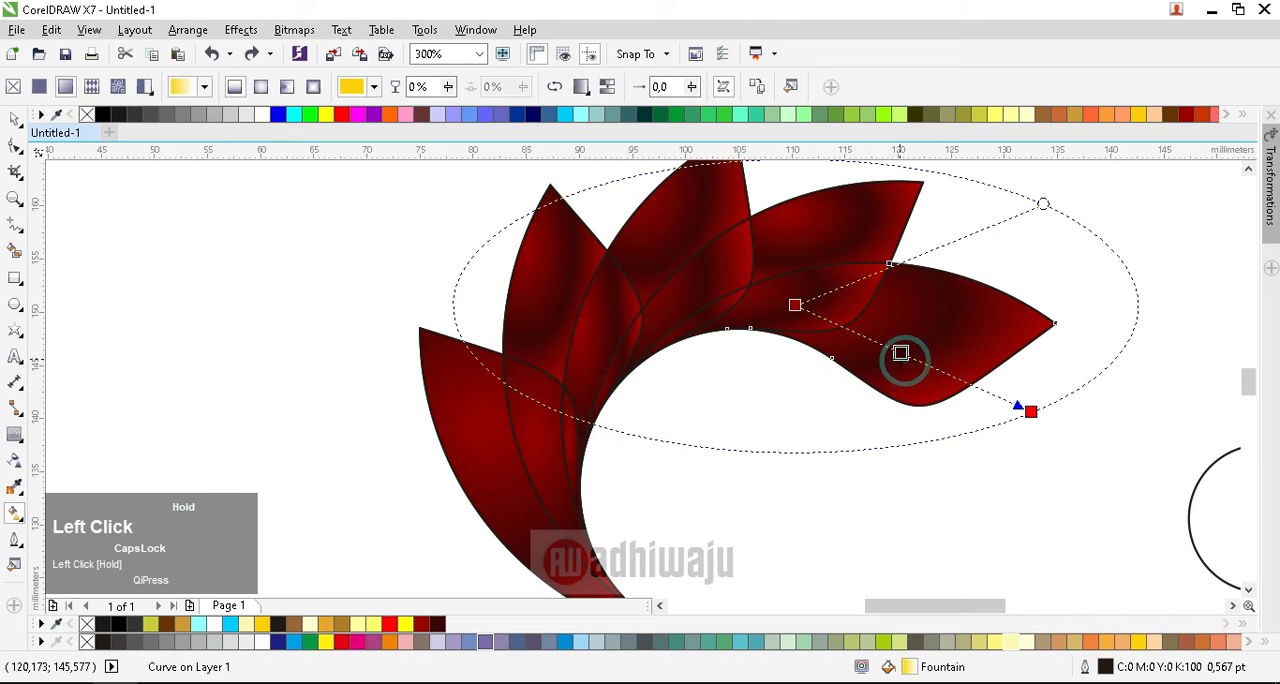
left_click(1198, 493)
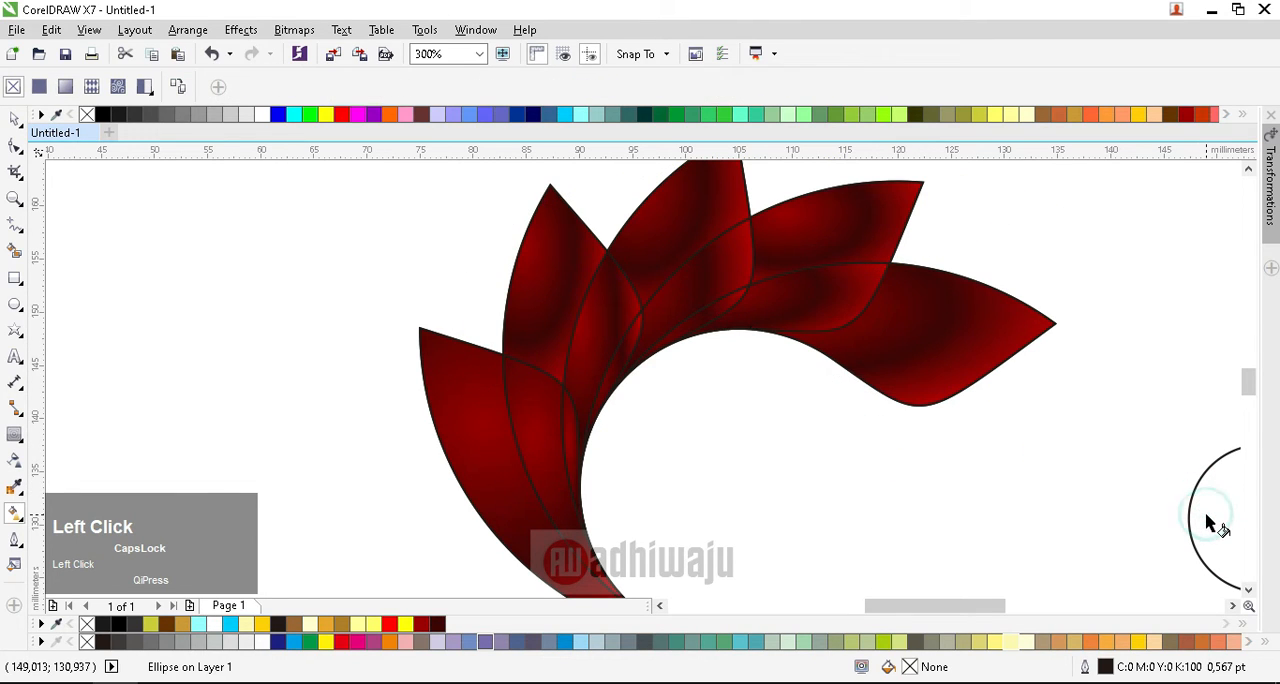
left_click(912, 374)
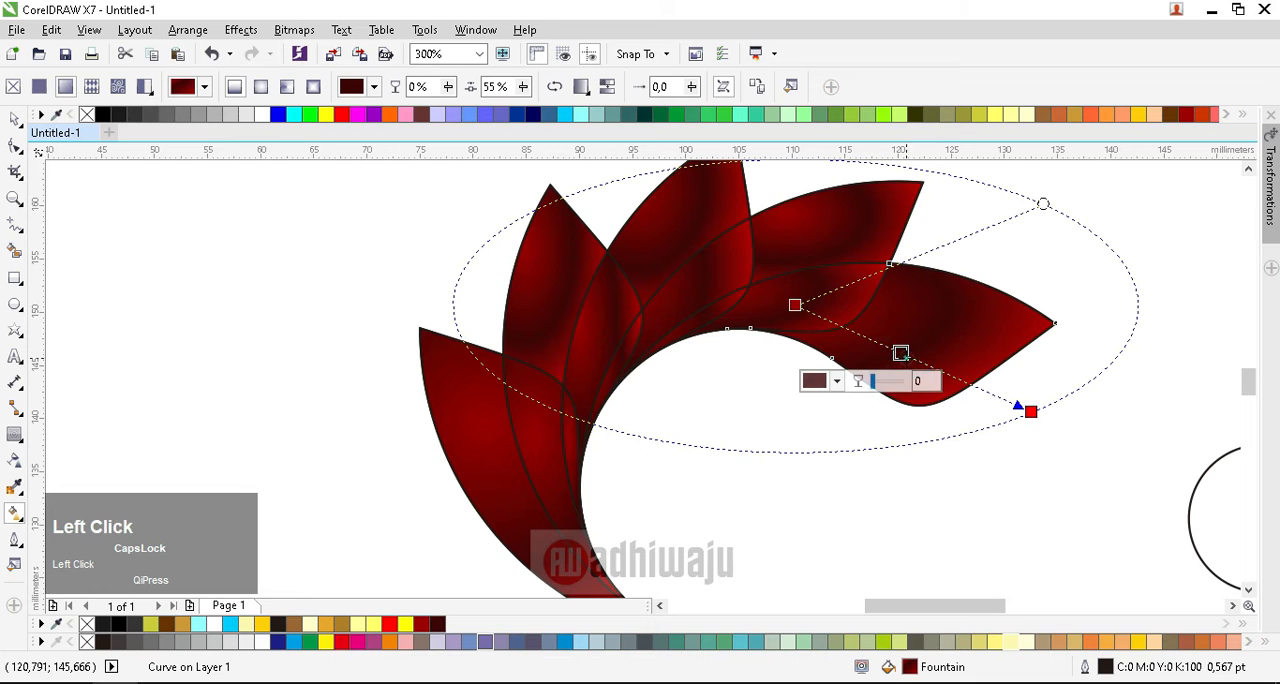
Step: Repeat the rightmost petal's red fountain fill on the separate small circle
scroll(908, 443, "down", 2)
scroll(1063, 491, "up", 2)
left_click(1143, 486)
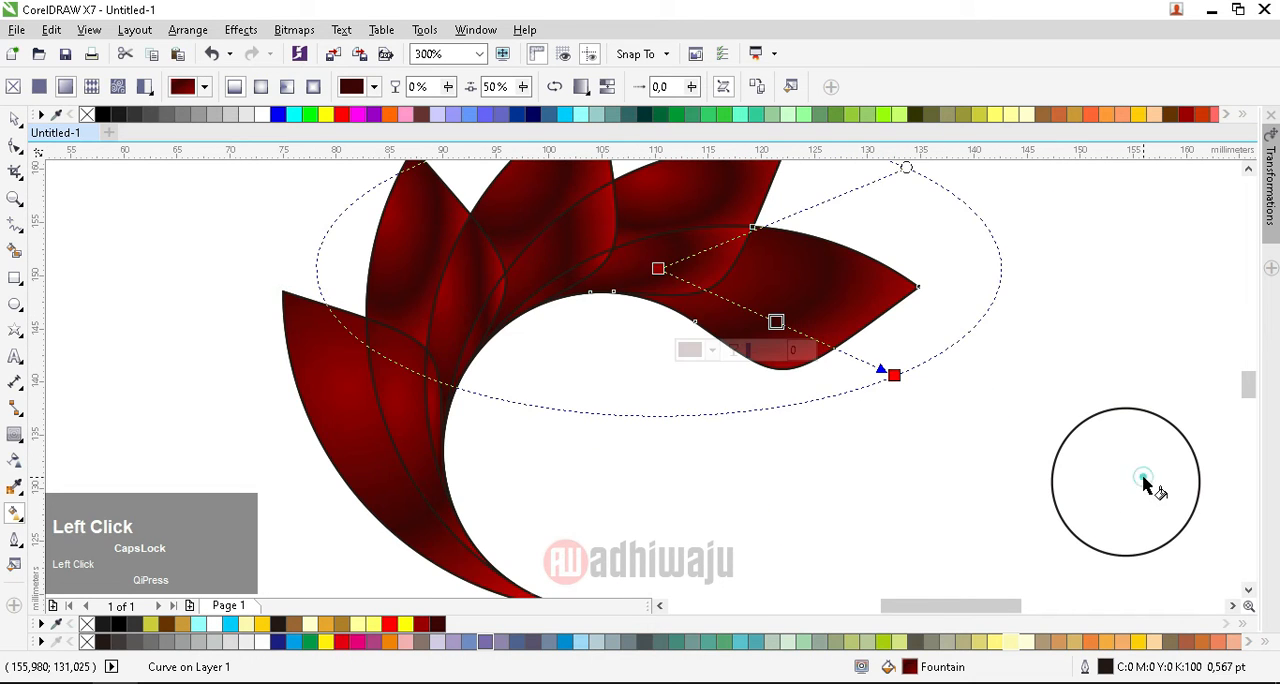
key("ctrl+r")
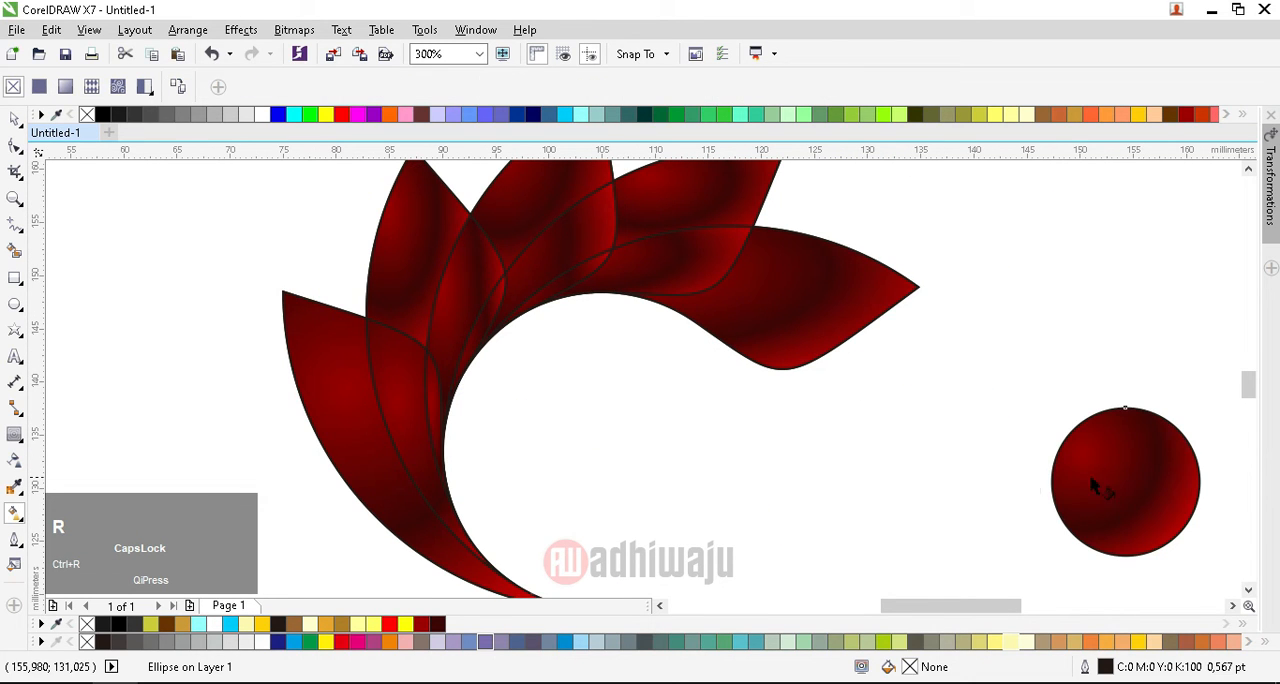
Step: Group all the petal pieces, leaving out the small circle, and remove the group's outline
left_click(17, 119)
scroll(1005, 480, "down", 2)
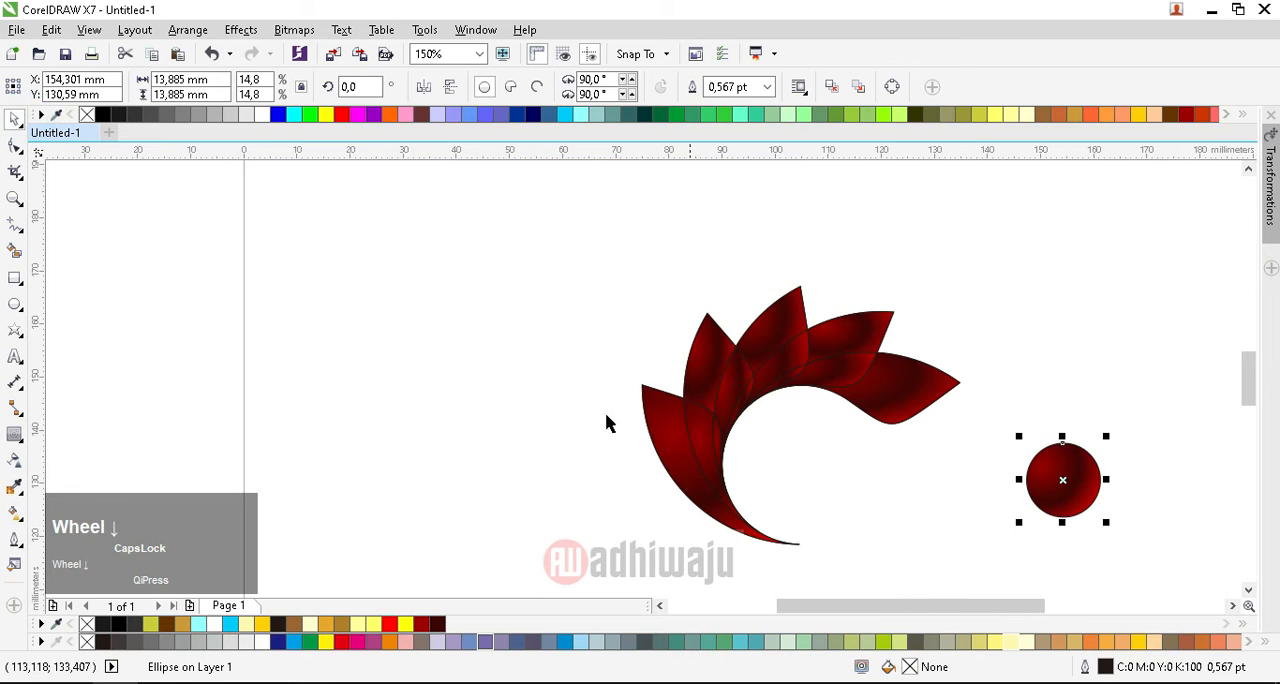
left_click_drag(509, 246, 997, 580)
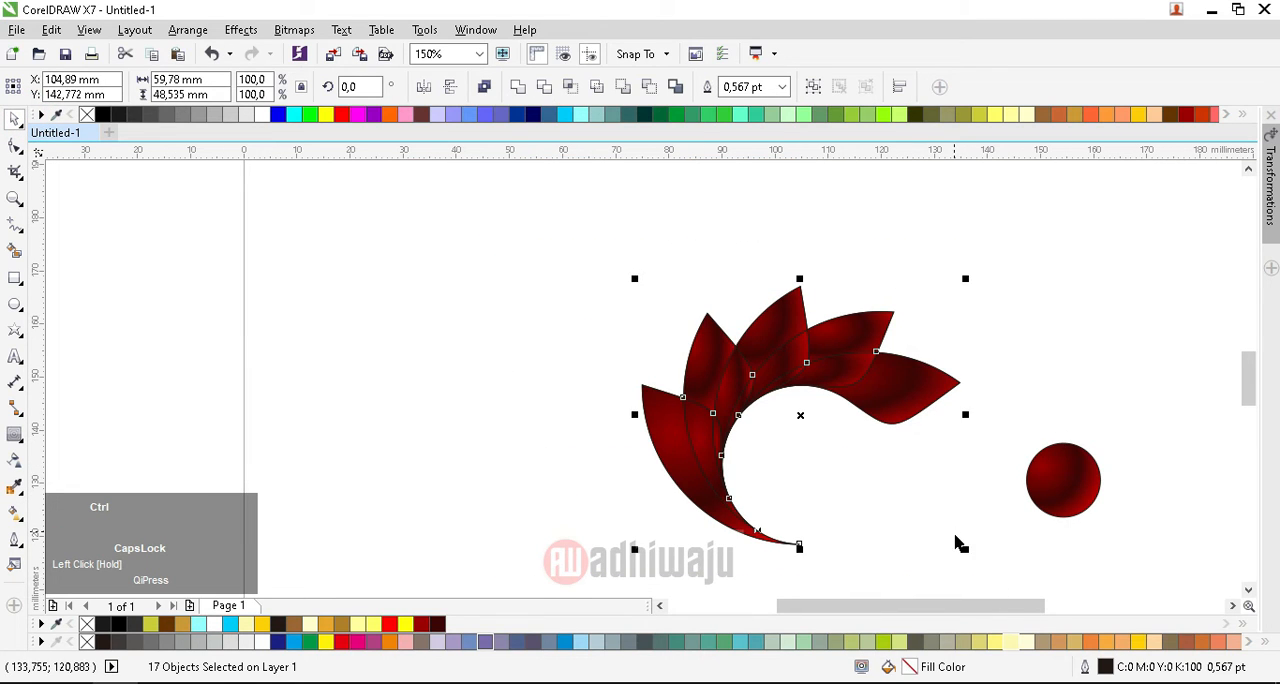
key("ctrl+g")
right_click(87, 114)
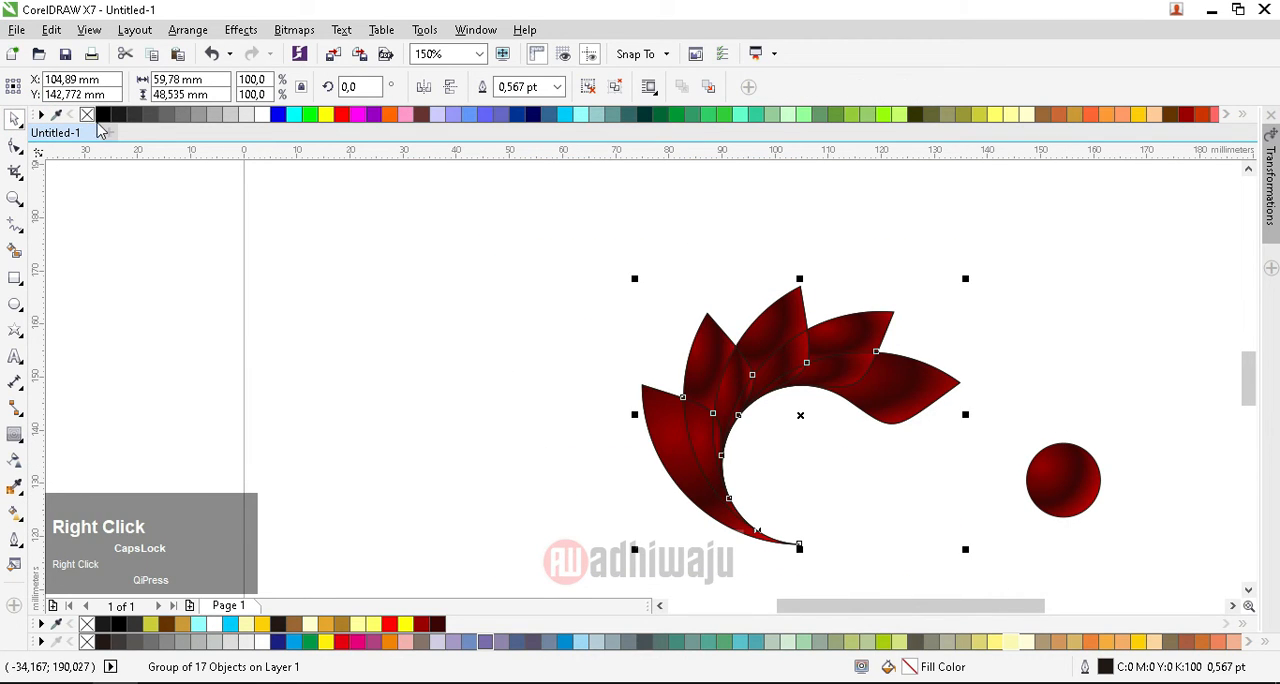
Step: Rotate the petal group counterclockwise around its center by about 52.7 degrees
left_click(789, 355)
left_click_drag(972, 285, 840, 262)
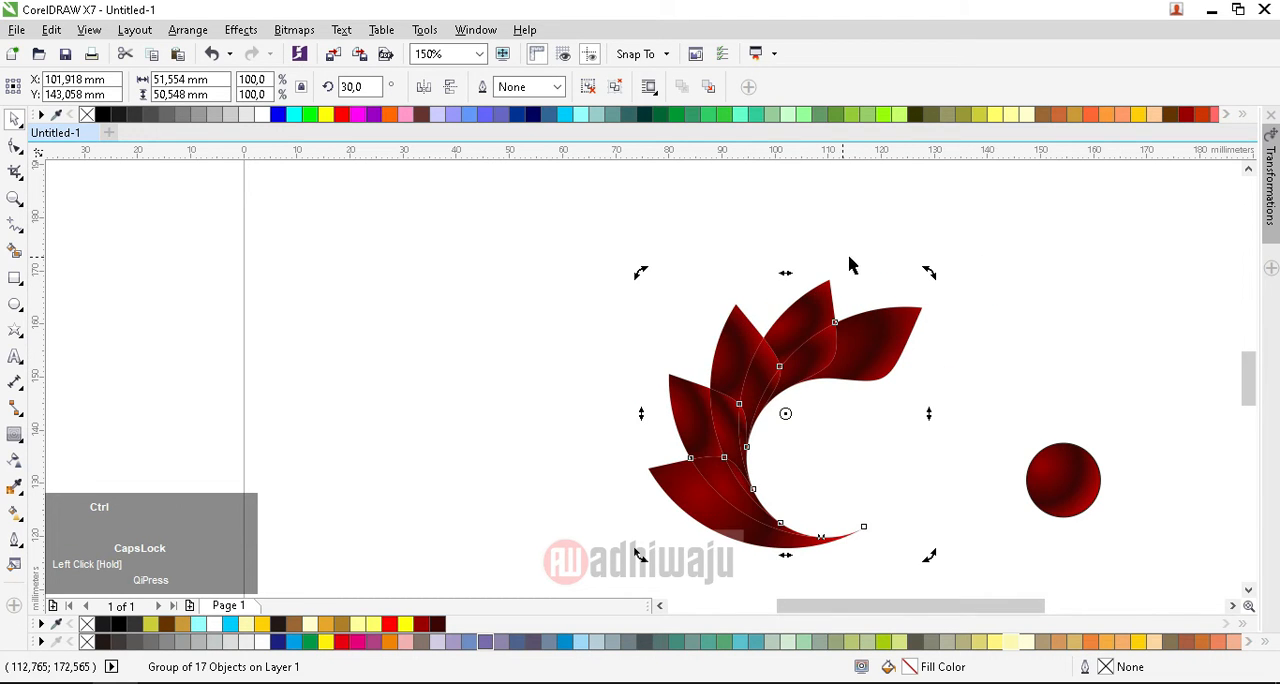
mouse_move(929, 273)
left_mouse_down()
mouse_move(843, 251)
mouse_move(947, 253)
left_mouse_up()
left_click(958, 290)
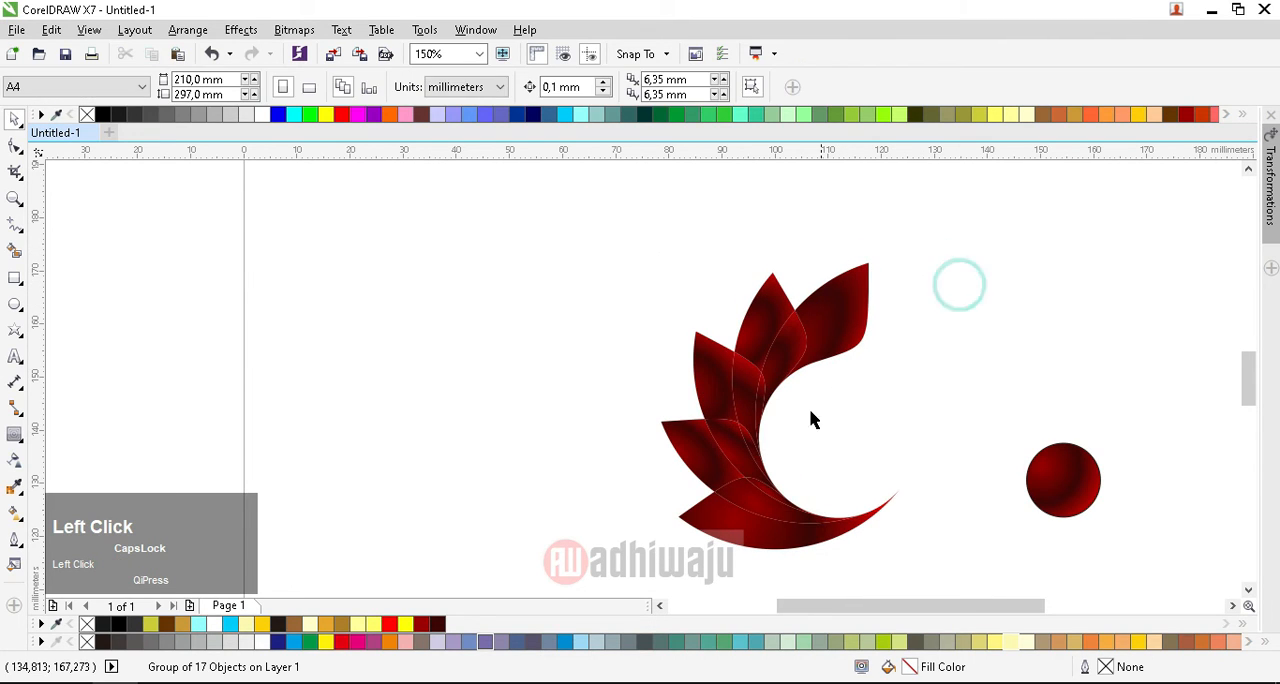
left_click(737, 409)
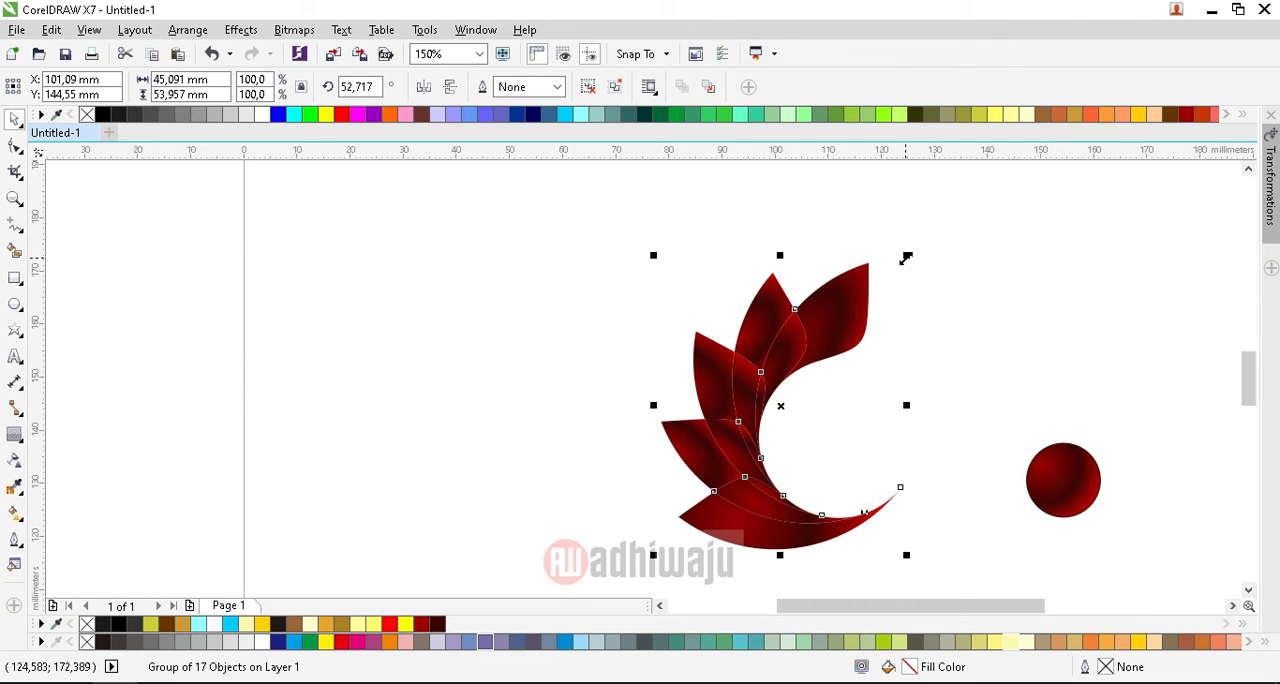
Step: Place a horizontally mirrored copy of the petal group, scaled to 50%, inside the opening of the large petals
left_click_drag(906, 258, 808, 415)
right_click(808, 415)
left_click(424, 87)
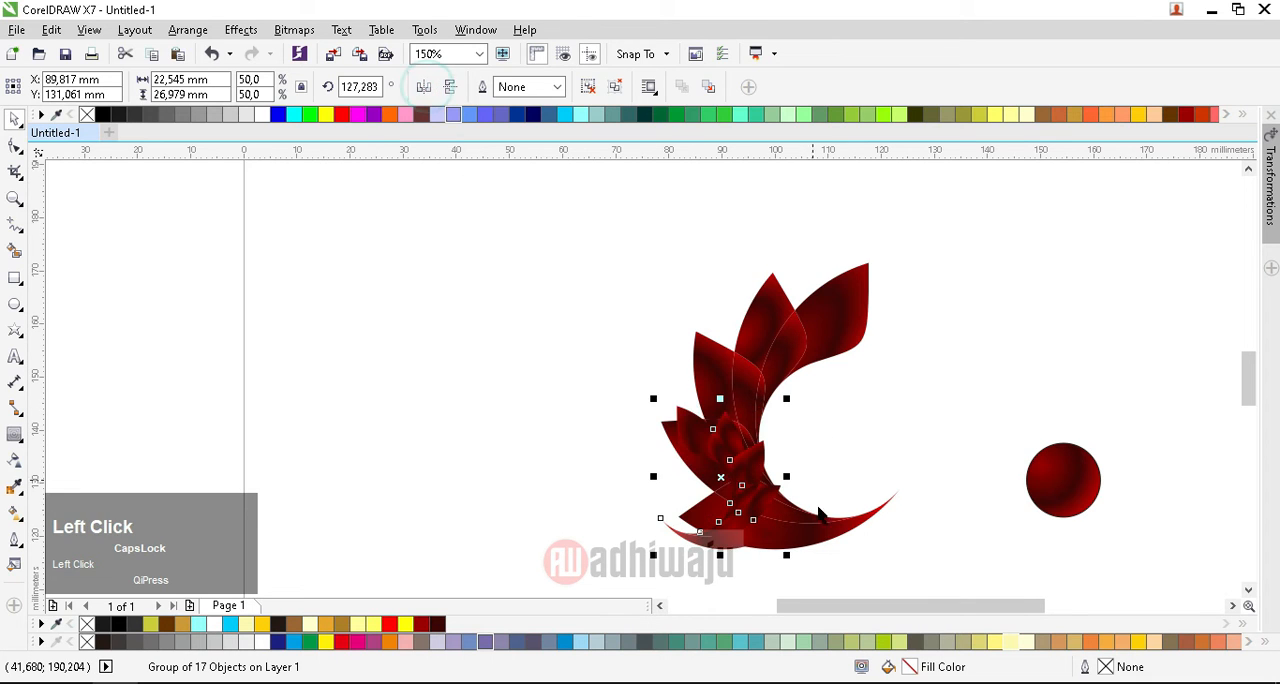
scroll(805, 533, "up", 1)
left_click_drag(694, 458, 975, 422)
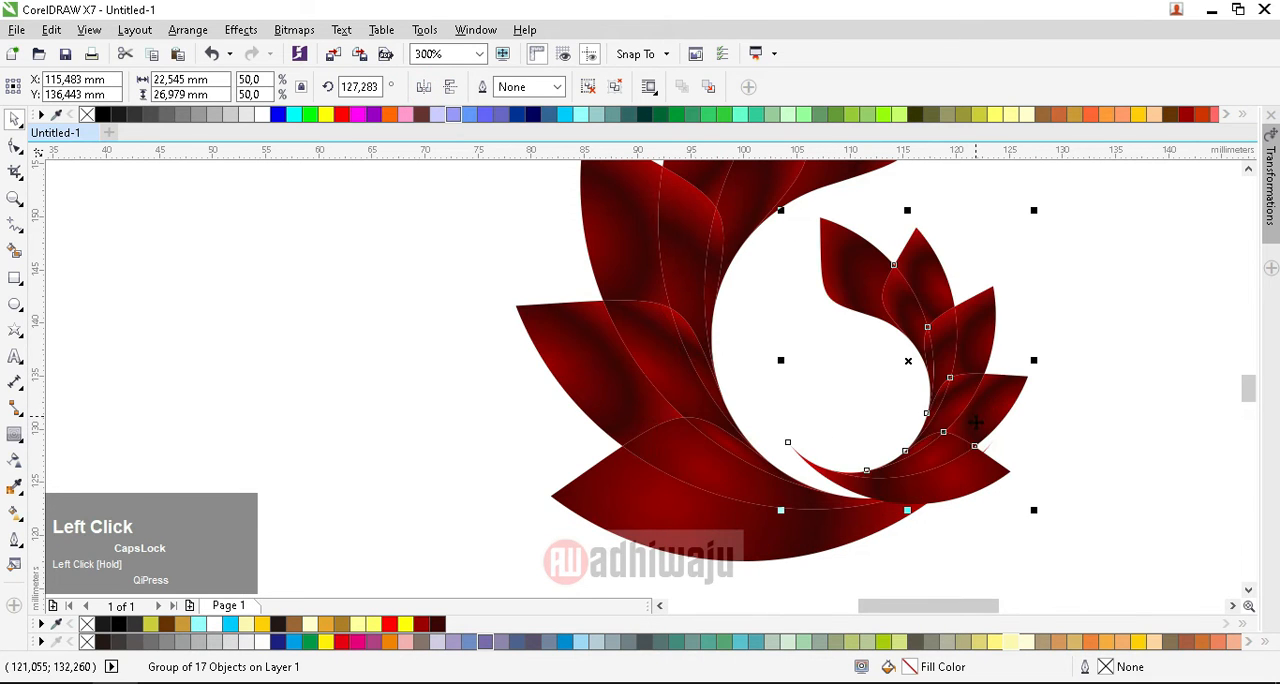
Step: Scale the small petal copy to 37% and position it in the lower curve of the large petals
left_click_drag(959, 493, 922, 460)
left_click(968, 316)
left_click(981, 284)
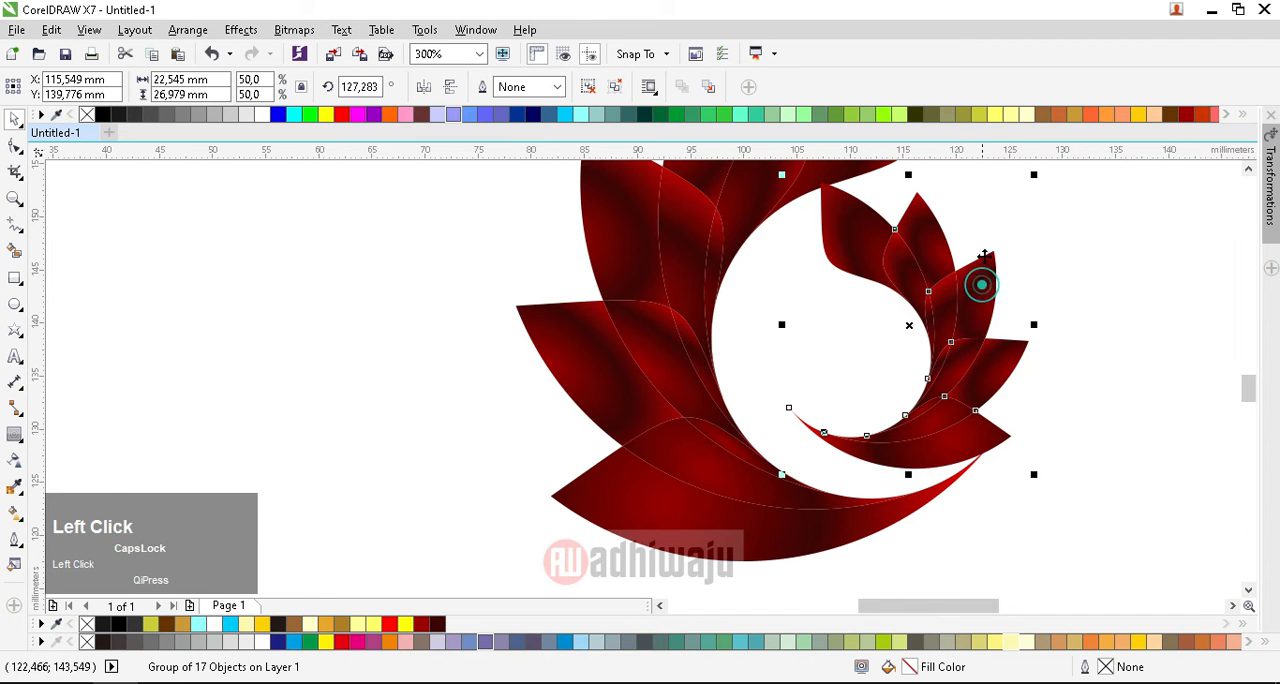
left_click_drag(1029, 177, 972, 253)
left_click(940, 254)
left_click_drag(905, 440, 930, 459)
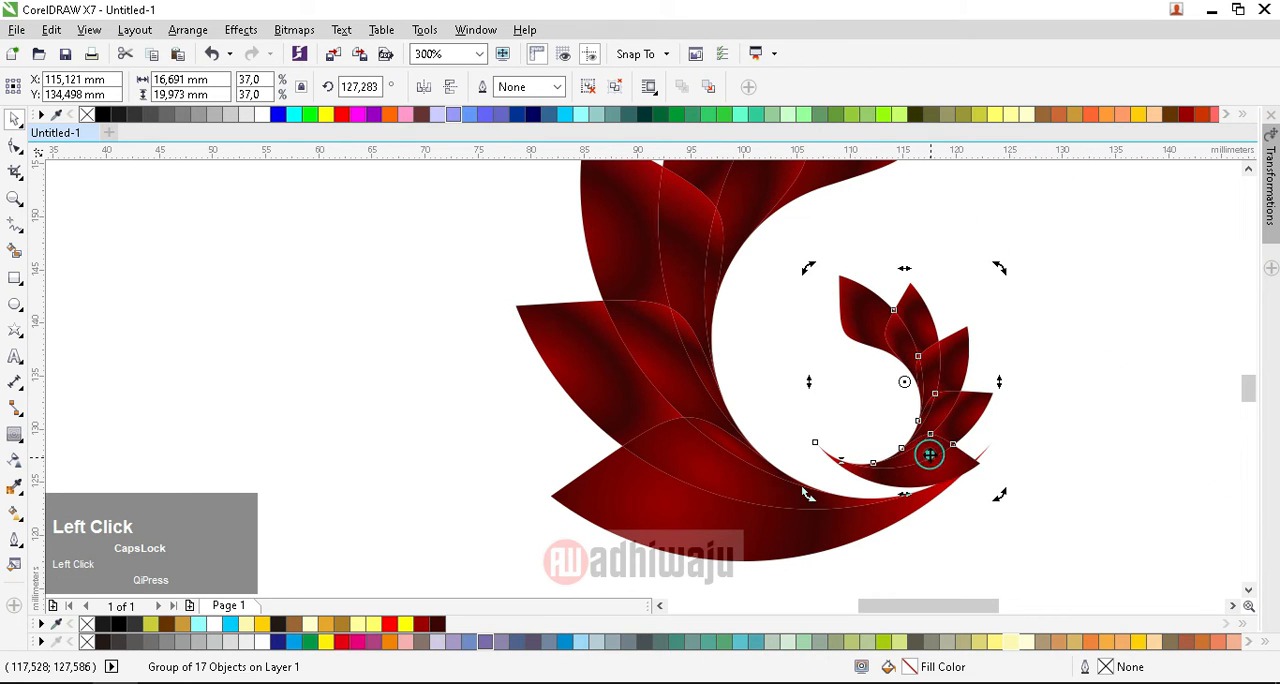
Step: Rotate the small petal group to about 146.4 degrees, fitting it along the curved tip of the large group
left_click_drag(808, 495, 830, 512)
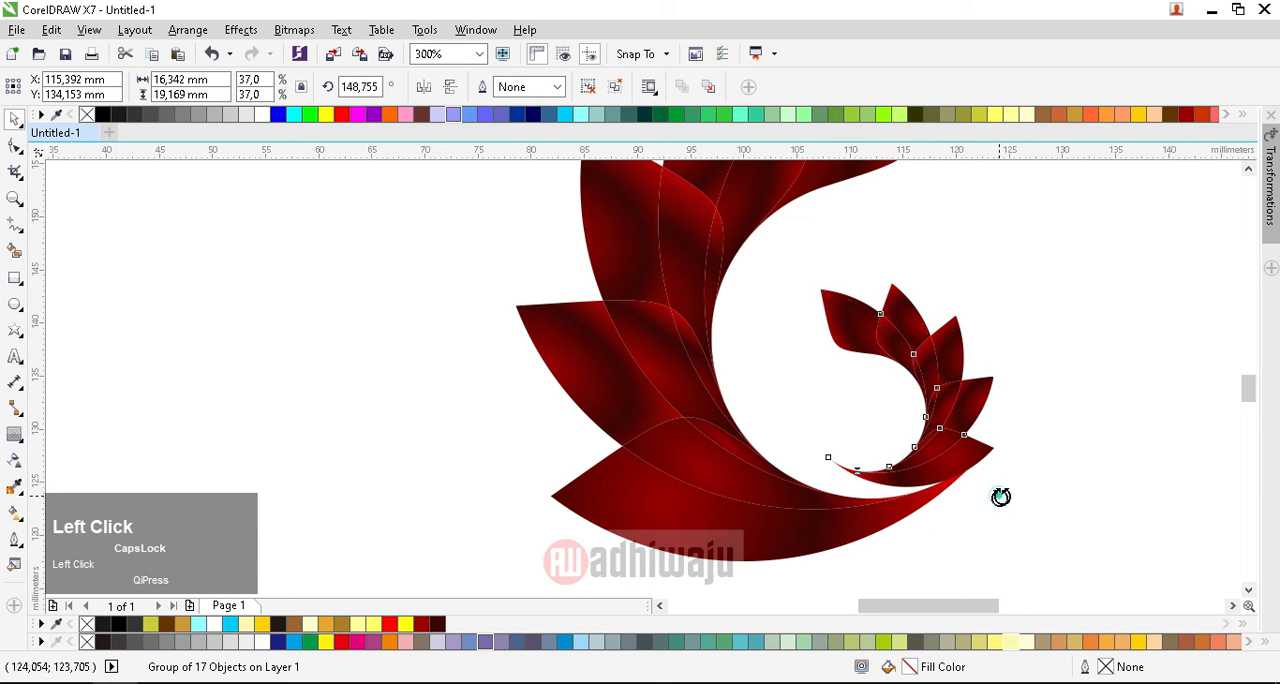
left_click_drag(1000, 495, 937, 479)
left_click(993, 463)
scroll(943, 463, "up", 2)
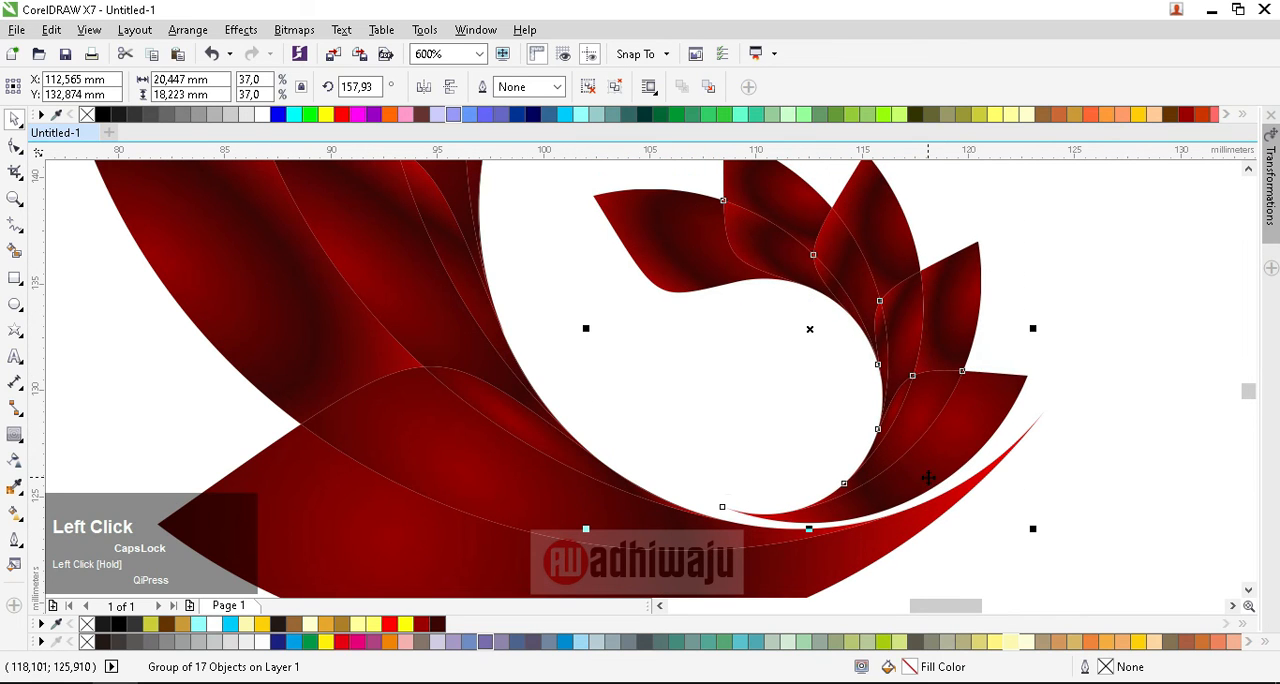
left_click(928, 447)
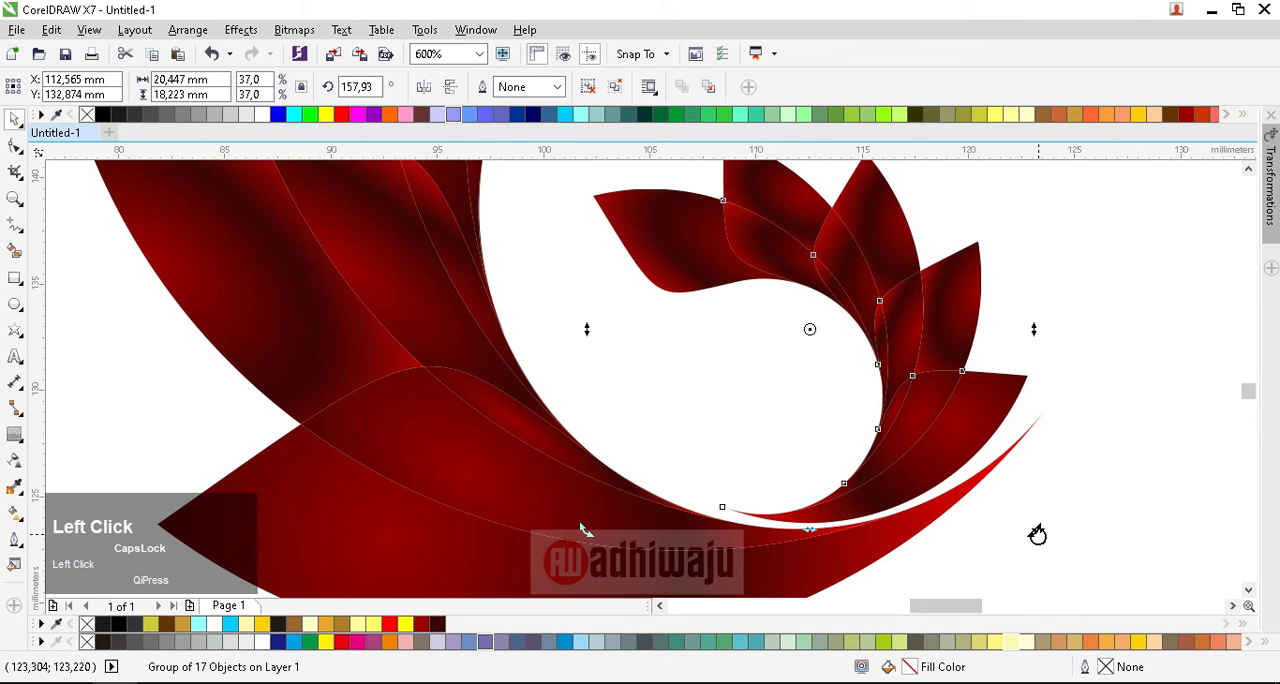
left_click_drag(1037, 535, 1010, 560)
Step: Fine-position the small petal group to leave a narrow, even gap above the large group's curved tip
left_click(913, 490)
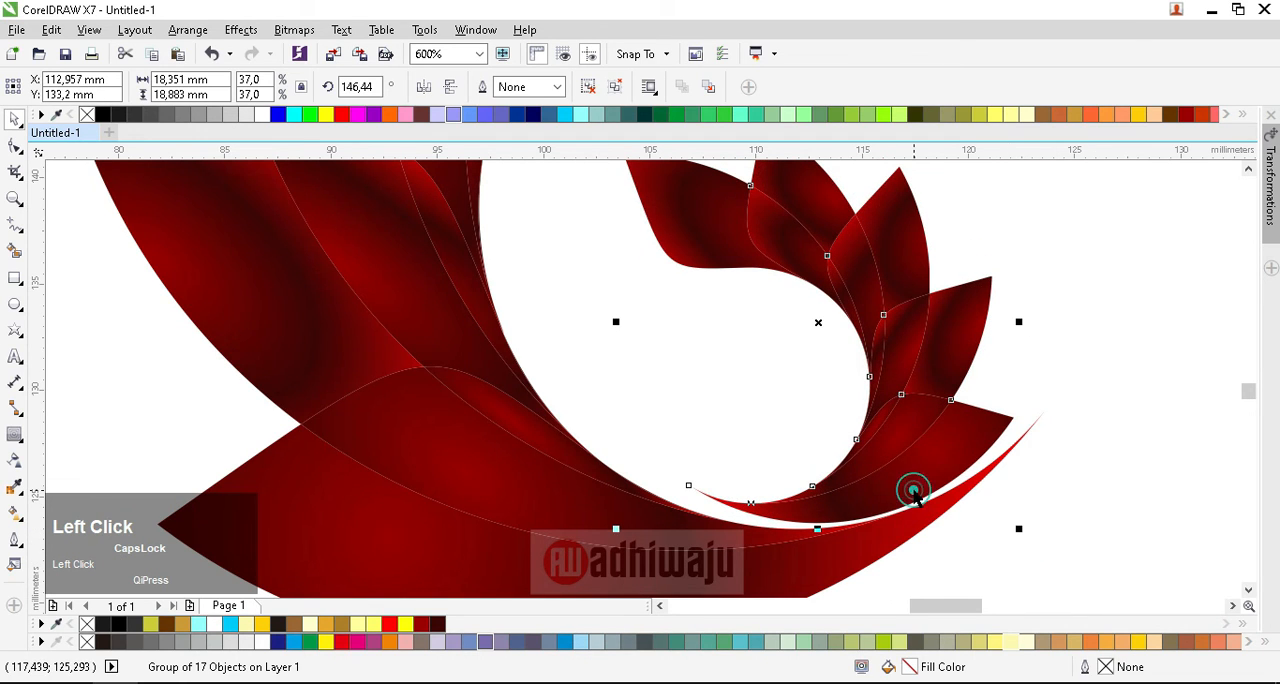
left_click_drag(911, 487, 920, 460)
left_click(920, 460)
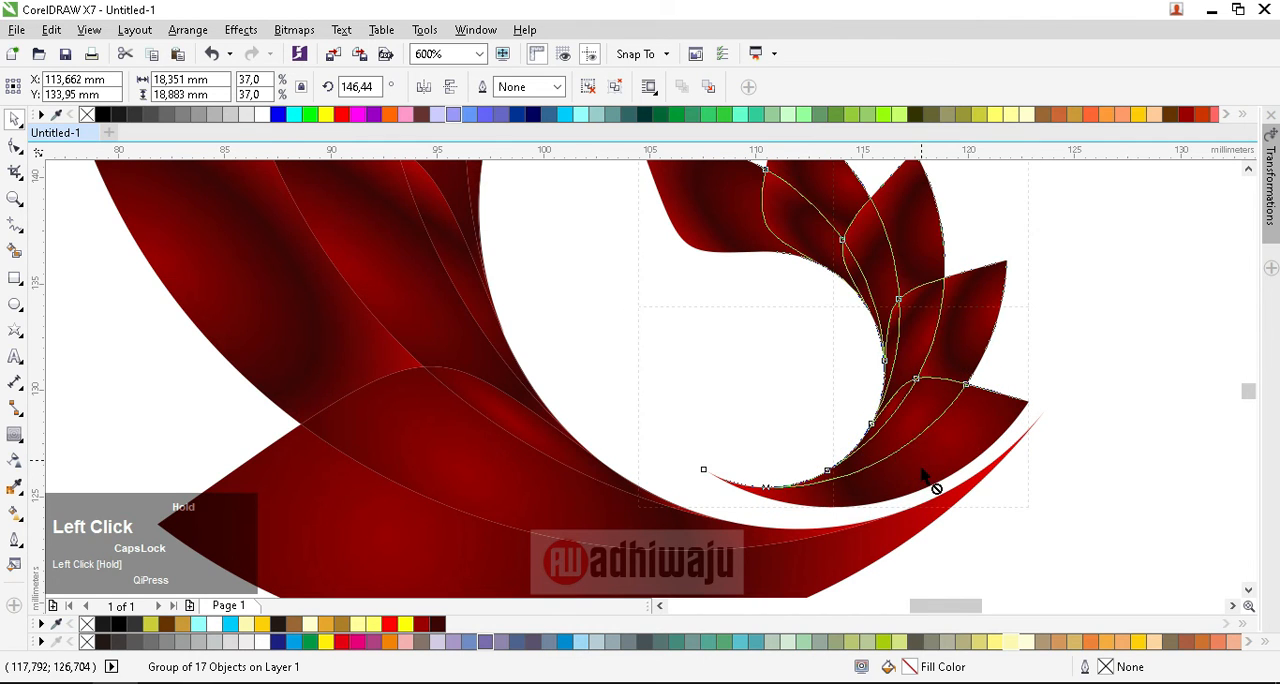
scroll(931, 477, "up", 3)
left_click_drag(931, 418, 932, 447)
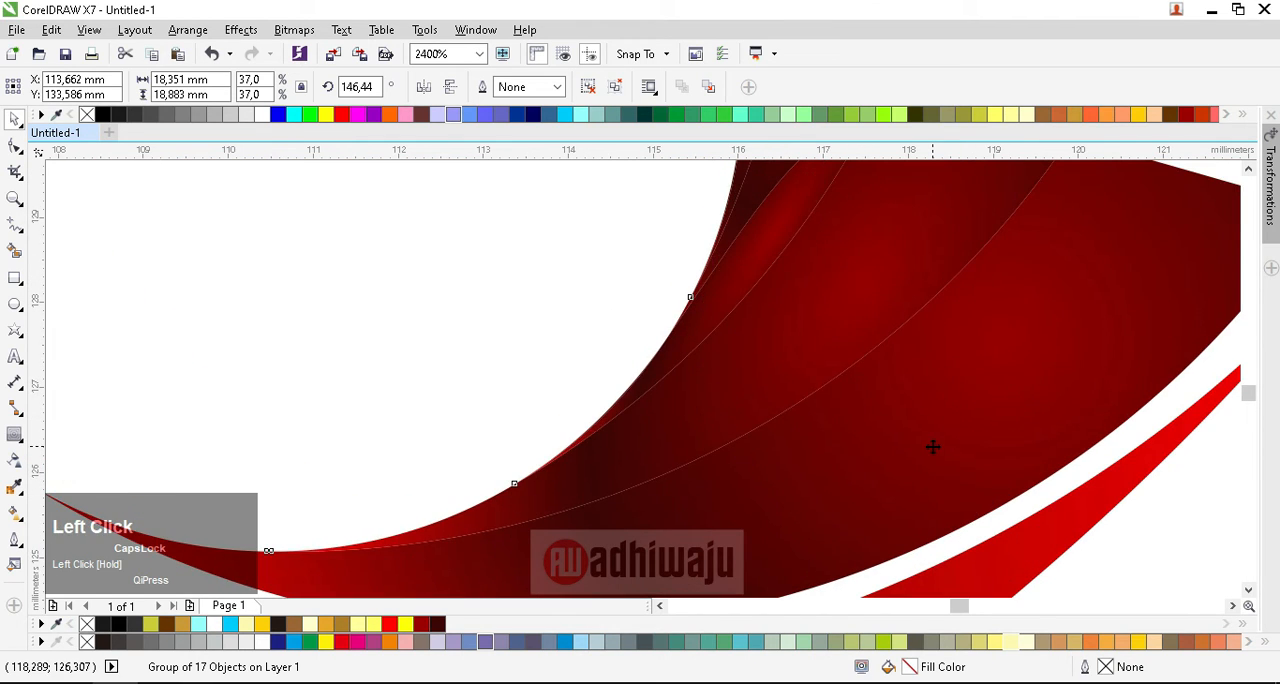
scroll(932, 447, "down", 1)
left_click(932, 445)
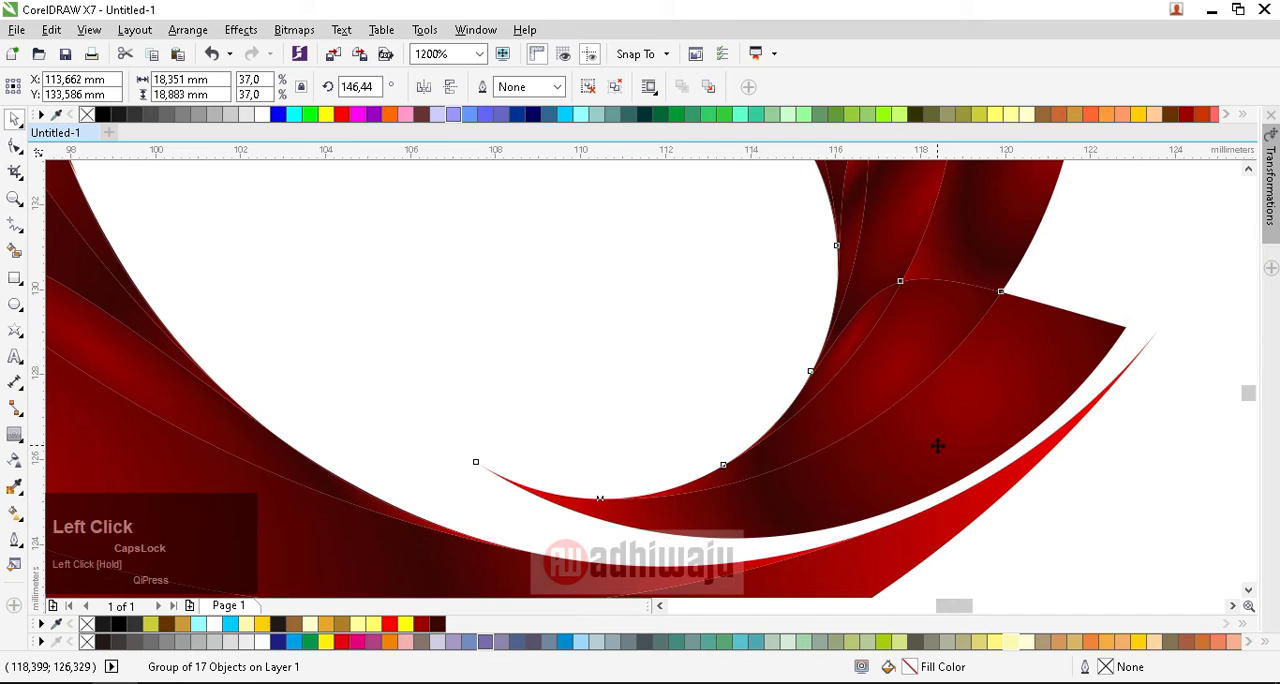
Step: Move the separate circle into the curve of the small petal group and remove its outline
scroll(931, 444, "down", 2)
left_click(1035, 477)
left_click_drag(1205, 420, 740, 414)
right_click(90, 114)
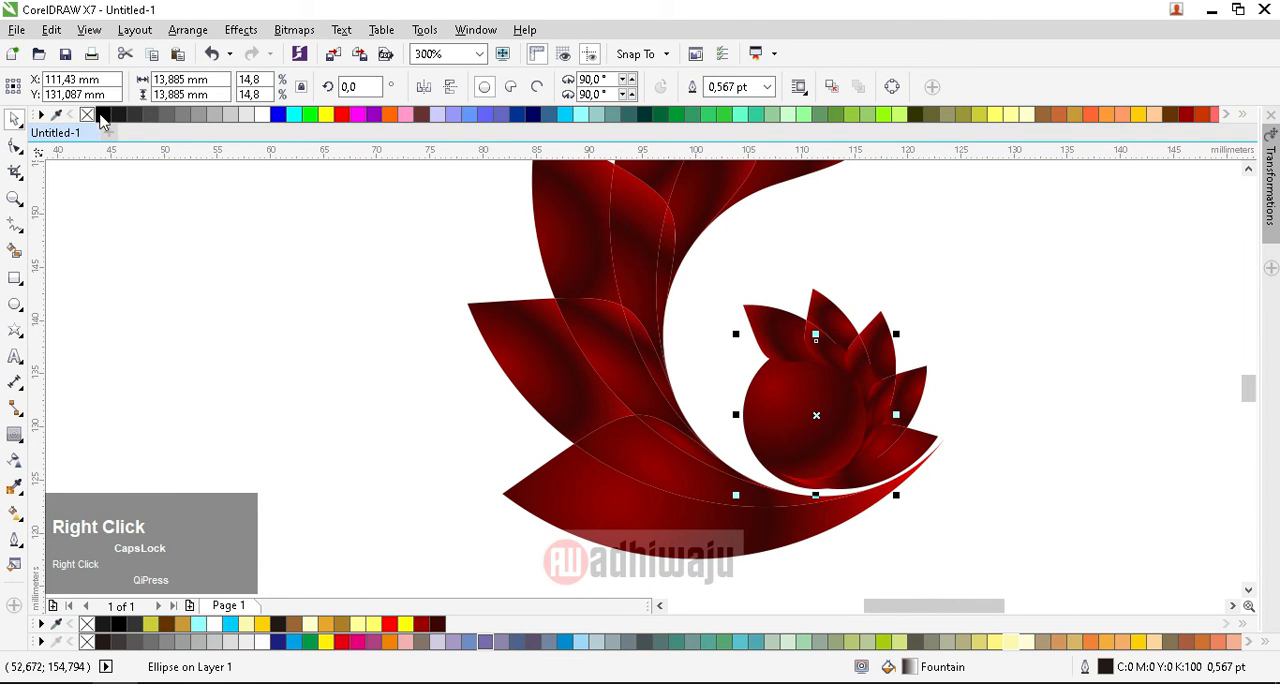
Step: Scale the circle down to about 8.4 mm in diameter and center it within the small petals' curve
left_click_drag(897, 335, 800, 411)
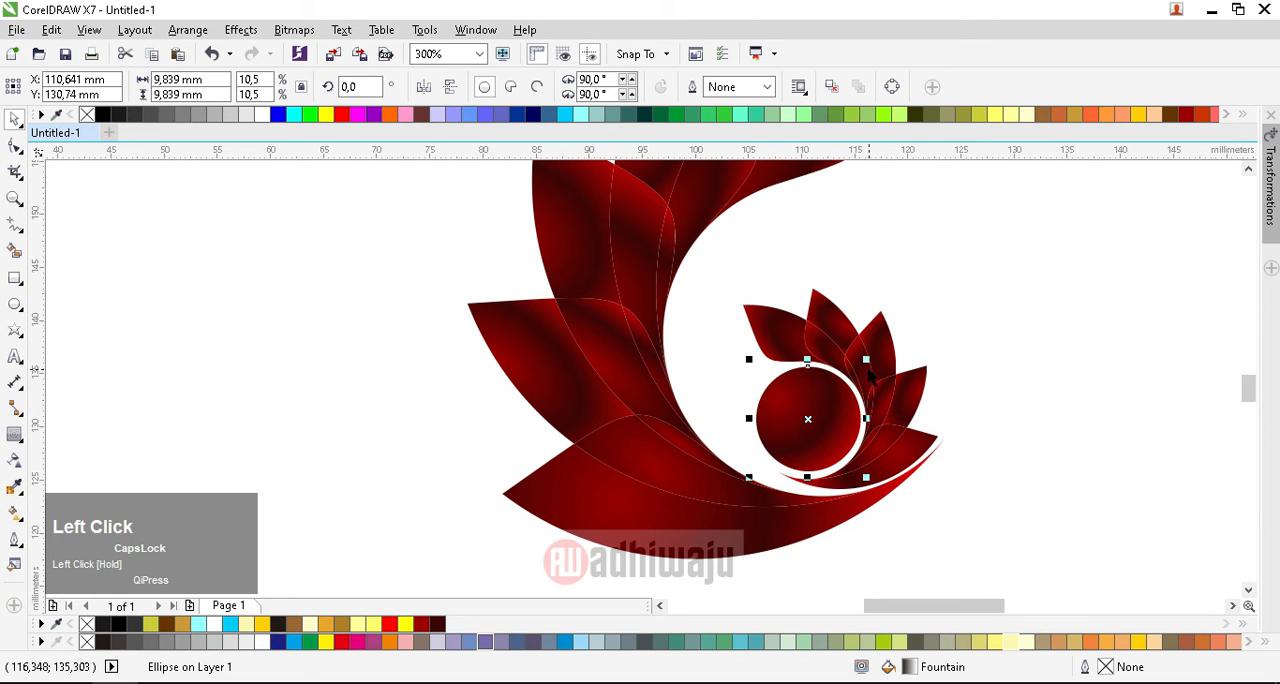
left_click_drag(866, 360, 850, 376)
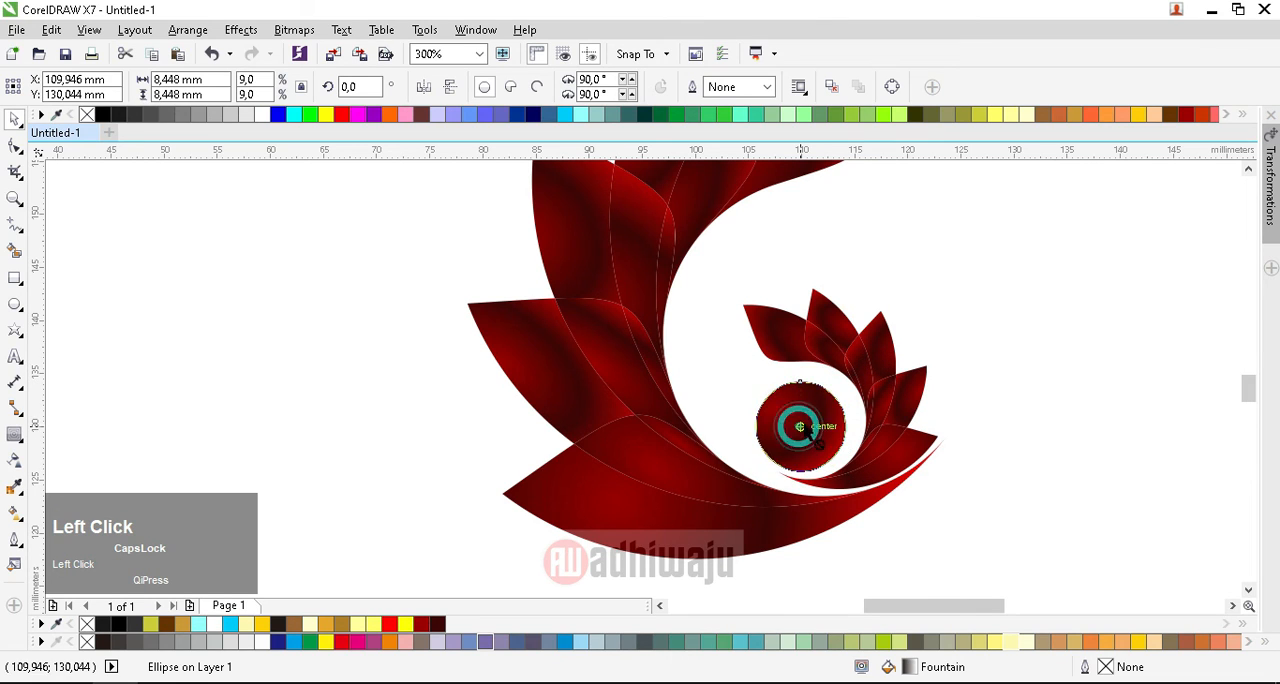
mouse_move(801, 428)
left_mouse_down()
mouse_move(800, 414)
mouse_move(803, 424)
left_mouse_up()
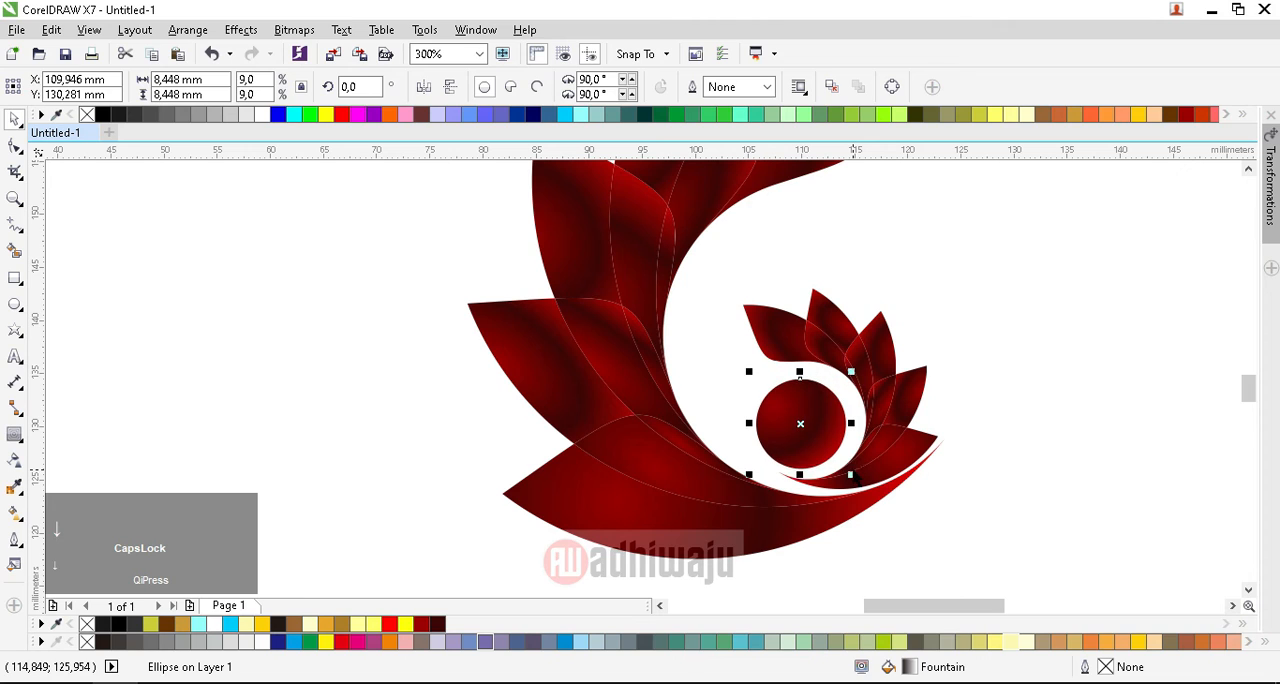
key("Right")
key("Right")
key("Right")
key("Up")
Step: Give both petal groups and the circle a dark red (#3B0505) hairline outline and preview the logo full screen
scroll(855, 472, "down", 4)
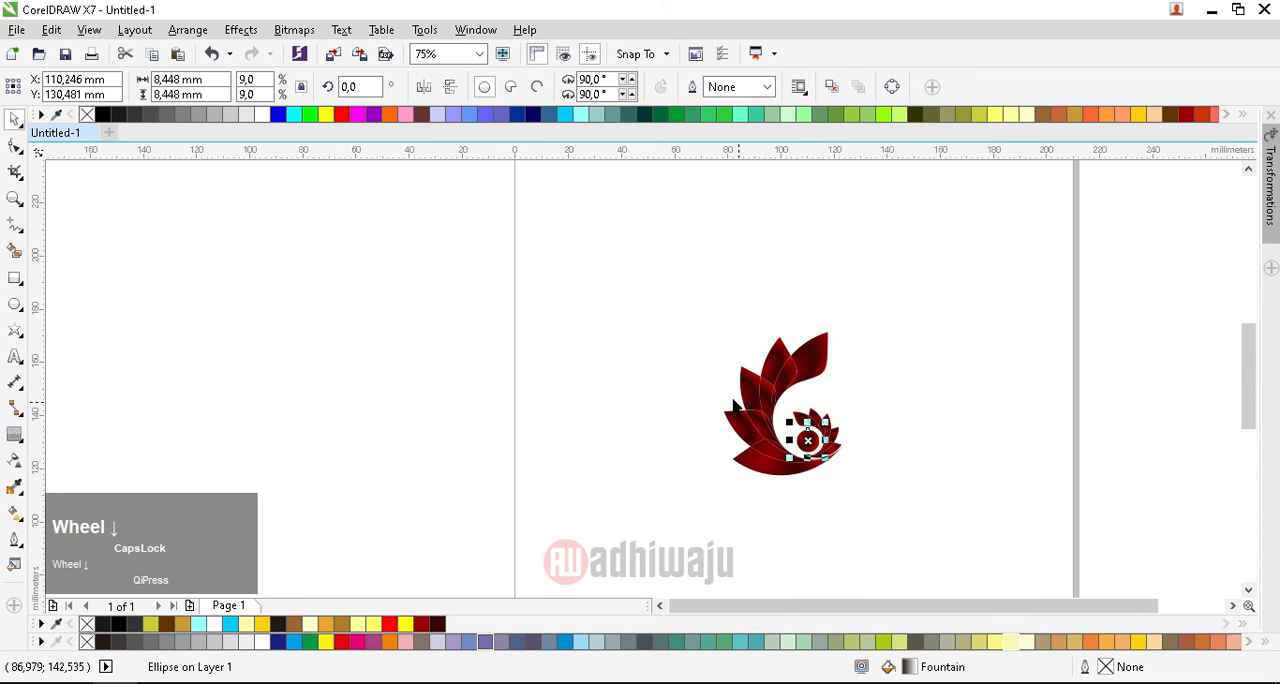
left_click(683, 372)
left_click(20, 196)
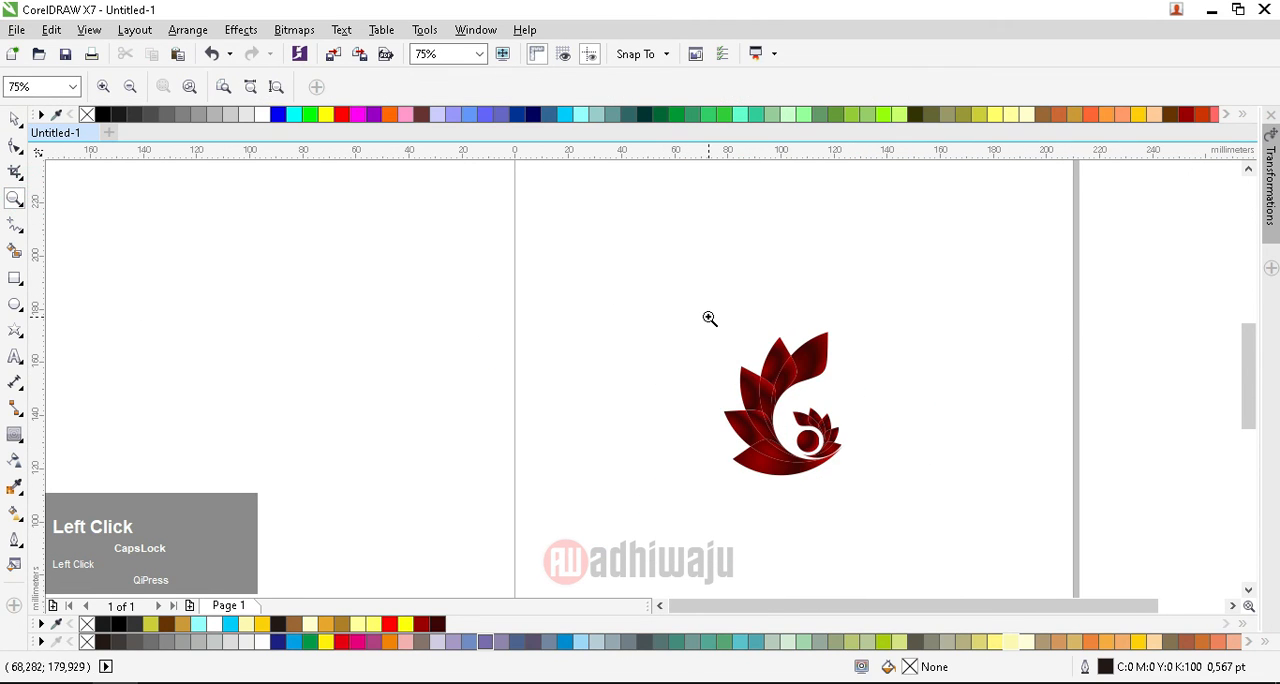
left_click_drag(709, 315, 865, 492)
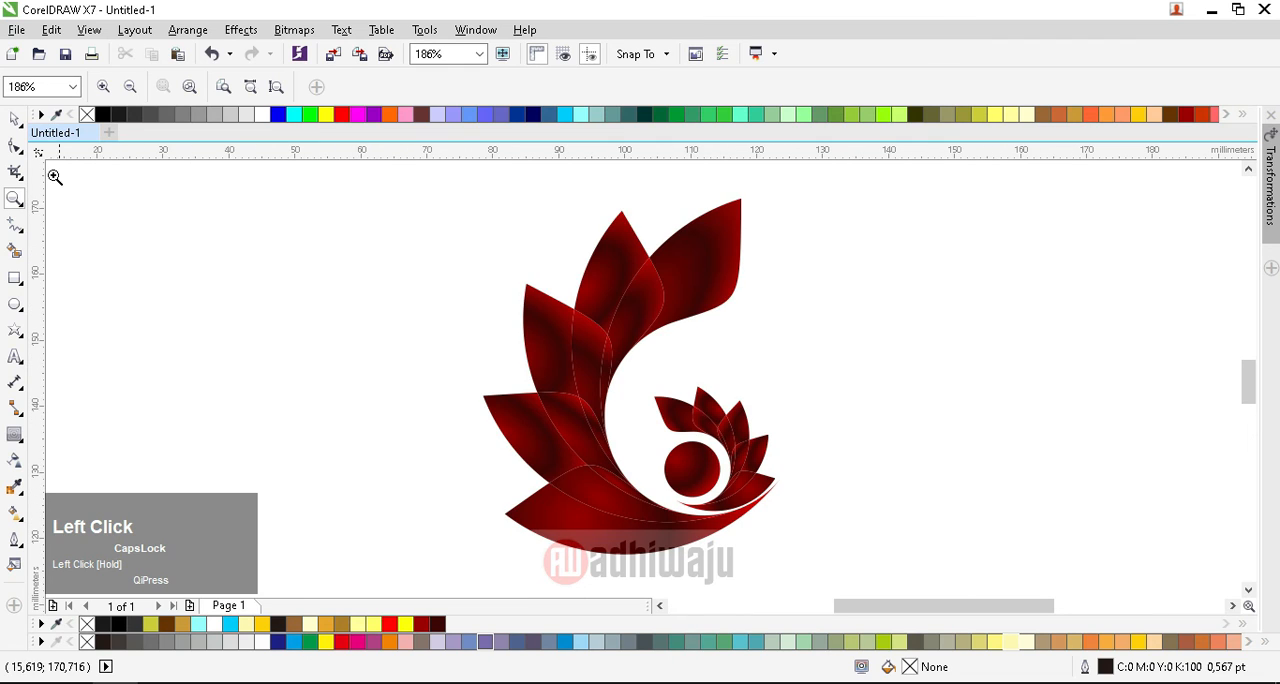
left_click(14, 118)
left_click_drag(543, 275, 908, 585)
right_click(1185, 116)
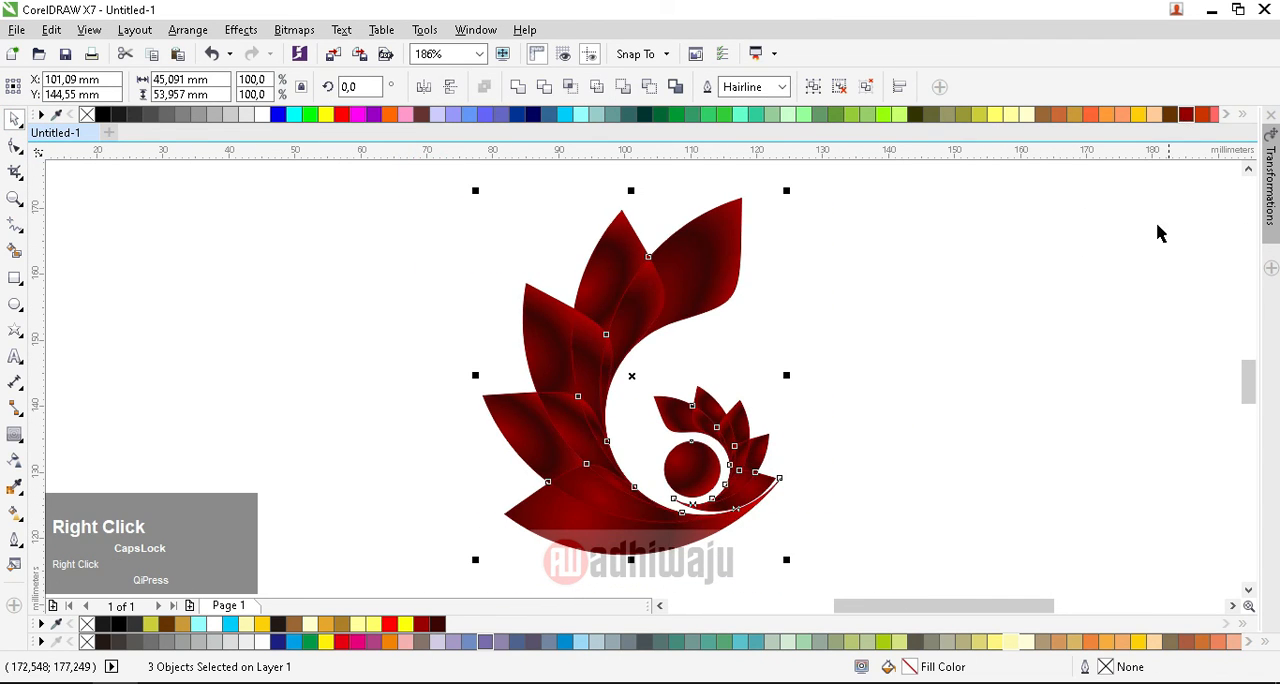
right_click(437, 624)
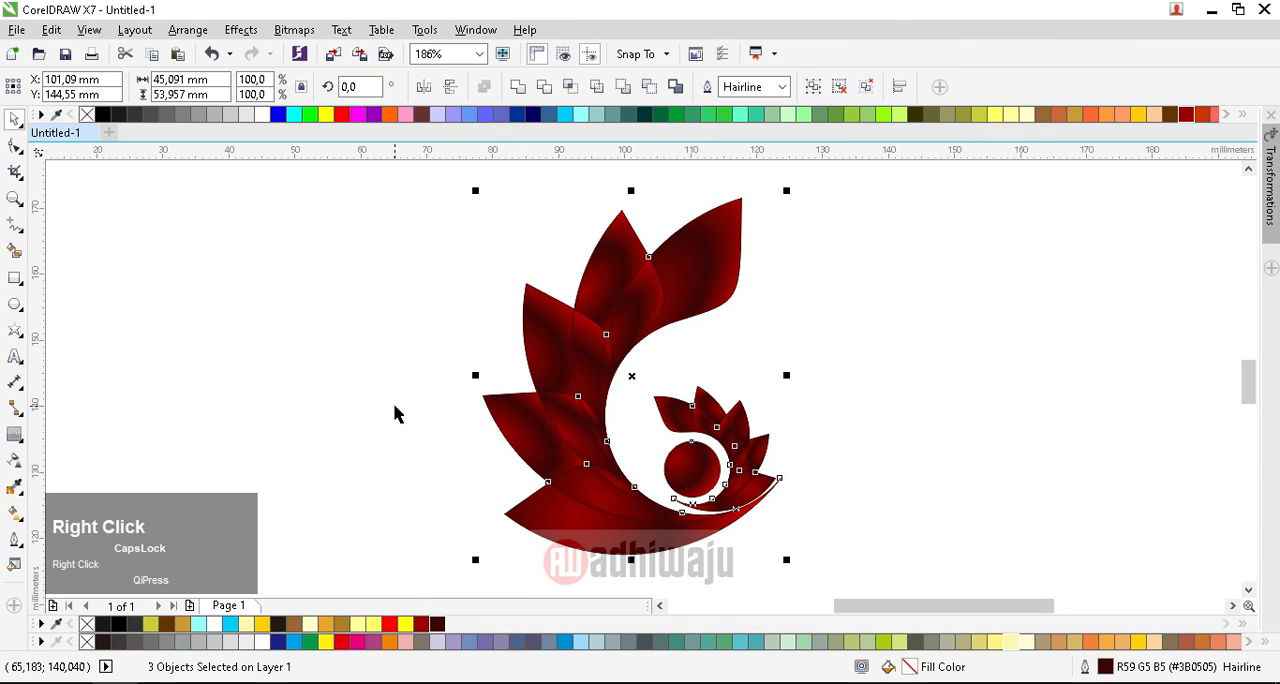
right_click(420, 625)
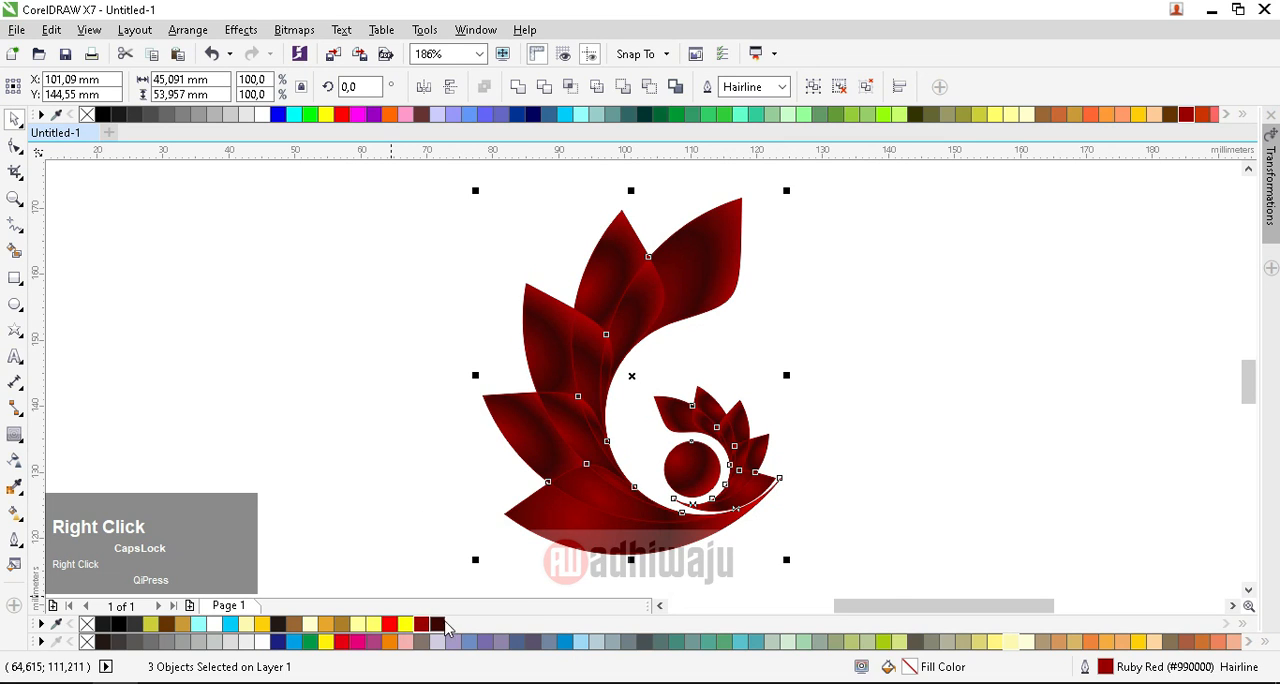
left_click(449, 424)
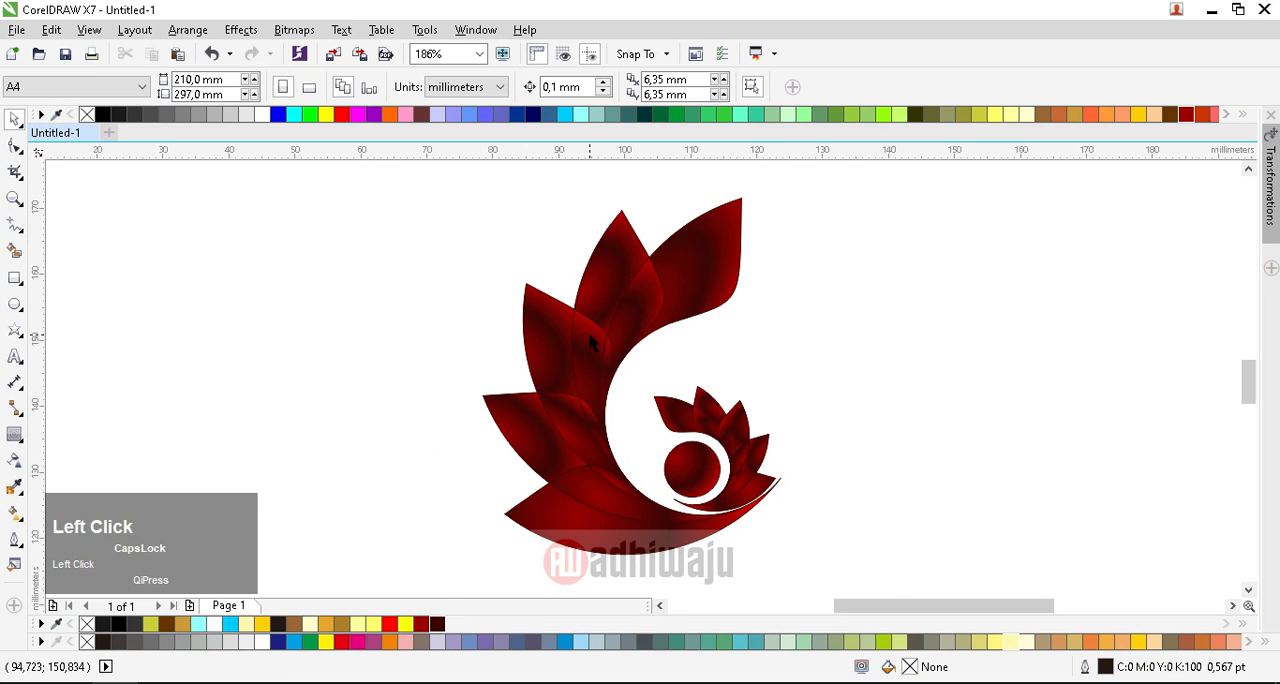
key("F9")
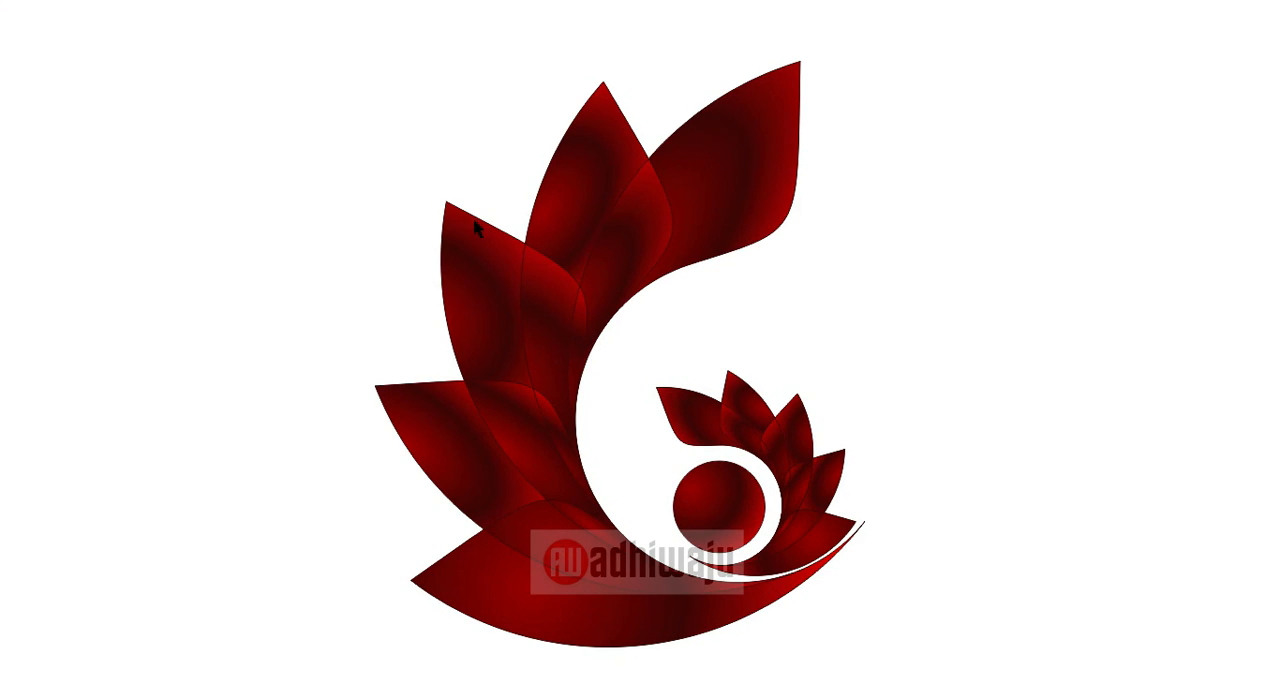